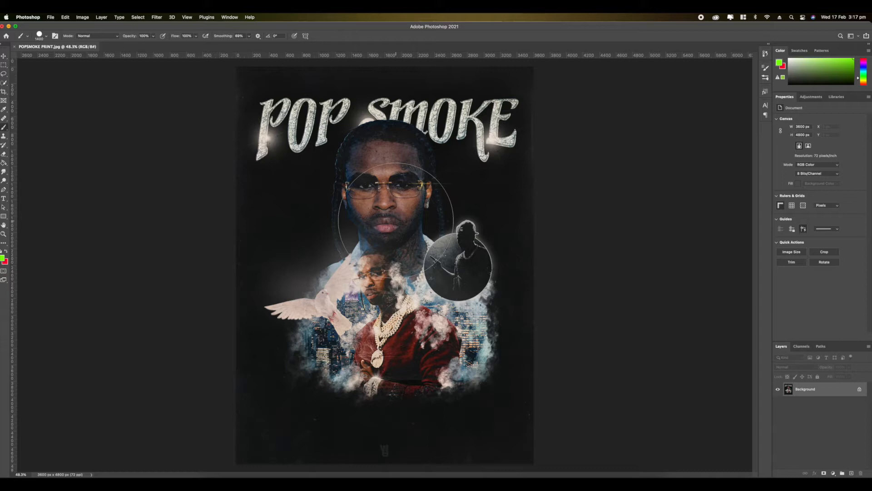
# - Create a new 1080 x 1350 px document at 300 ppi named "playboi carti - bootleg rap t shirt"
pyautogui.click(14, 46)
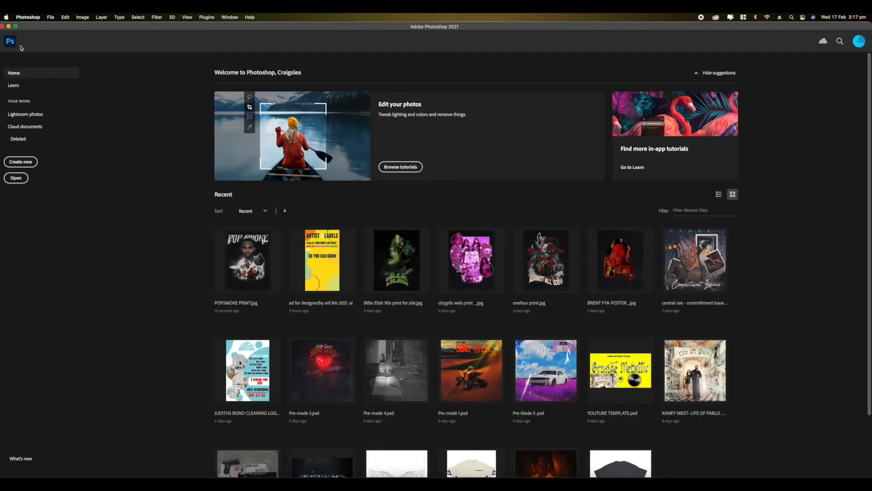
pyautogui.scroll(-1, 154, 236)
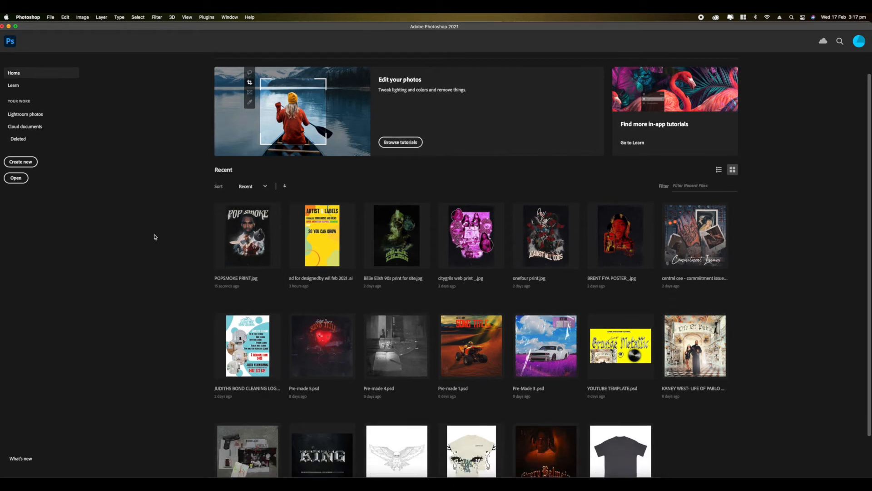
pyautogui.click(36, 162)
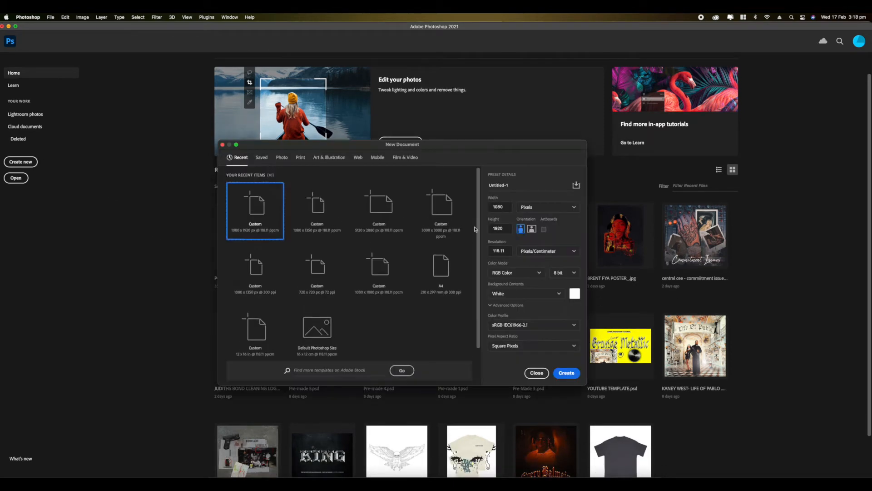
pyautogui.click(265, 297)
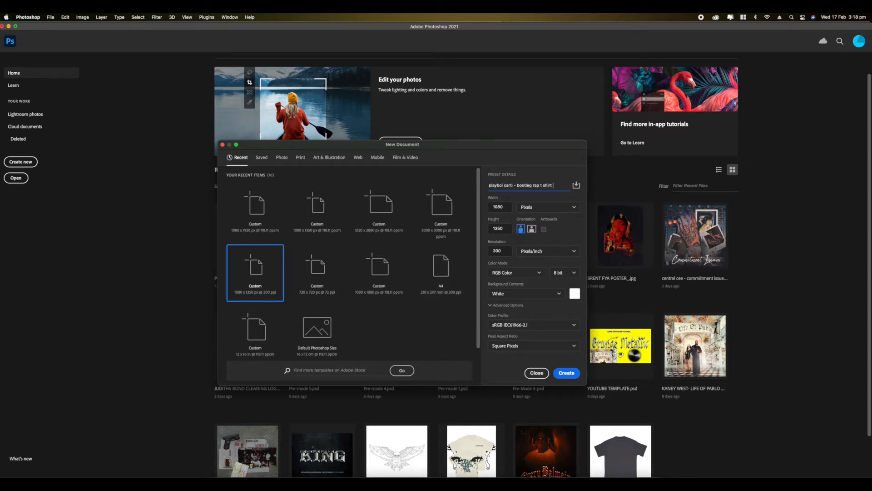
pyautogui.press('Return')
# - Unlock the white background so it becomes a regular editable layer
pyautogui.click(859, 389)
pyautogui.scroll(2, 376, 325)
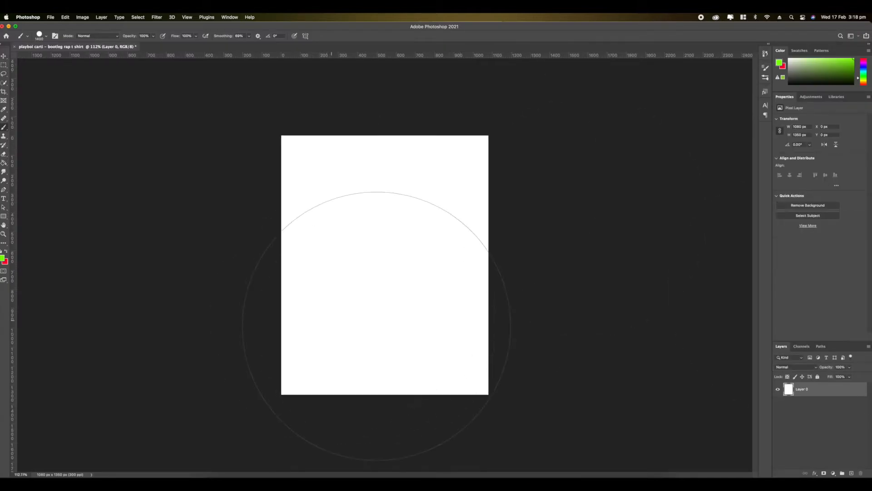
pyautogui.scroll(3, 376, 325)
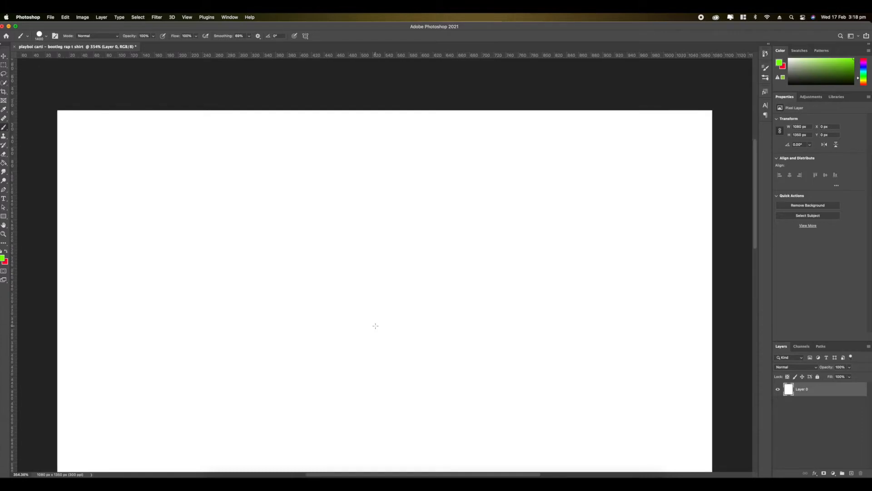
pyautogui.scroll(-1, 375, 326)
pyautogui.scroll(-2, 375, 326)
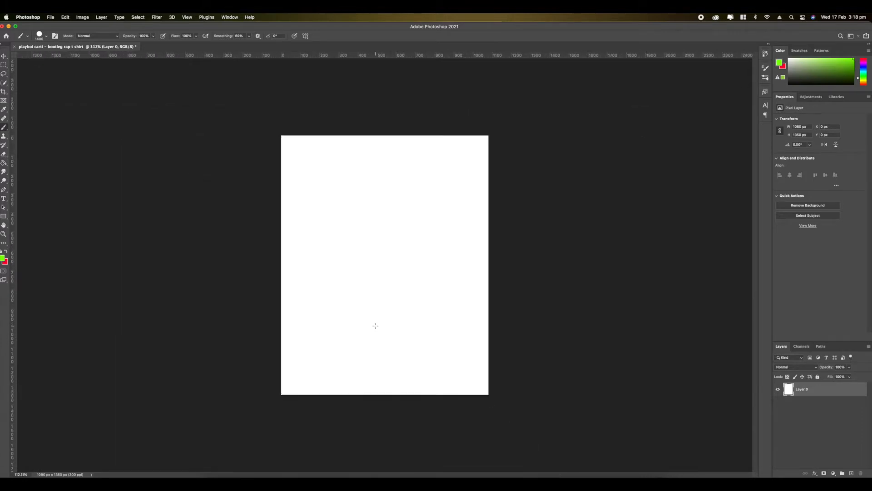
# - Place all of today's downloaded pictures from the Downloads folder into the document as separate layers
pyautogui.click(214, 482)
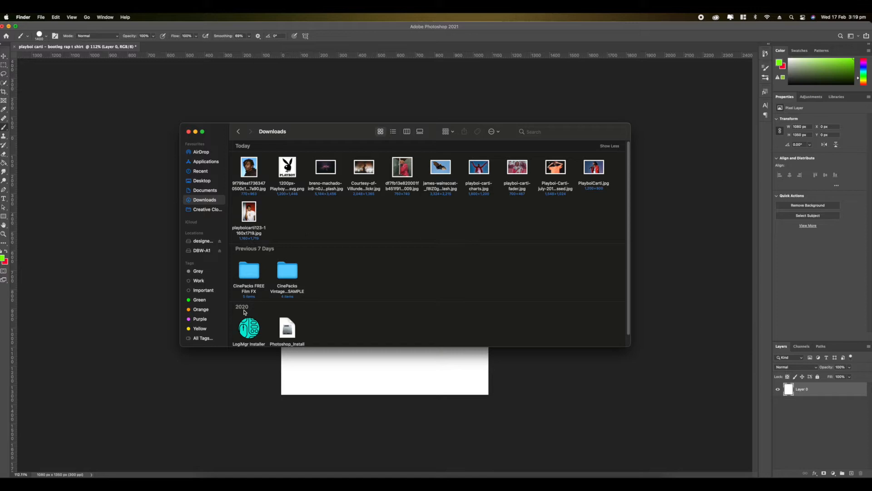
pyautogui.moveTo(614, 232); pyautogui.dragTo(234, 156)
pyautogui.moveTo(249, 166); pyautogui.dragTo(371, 239)
pyautogui.press('Return')
pyautogui.press('Return')
pyautogui.press('Return')
pyautogui.press('Return')
pyautogui.press('Return')
pyautogui.press('Return')
pyautogui.press('Return')
pyautogui.press('Return')
pyautogui.press('Return')
pyautogui.press('Return')
pyautogui.press('Return')
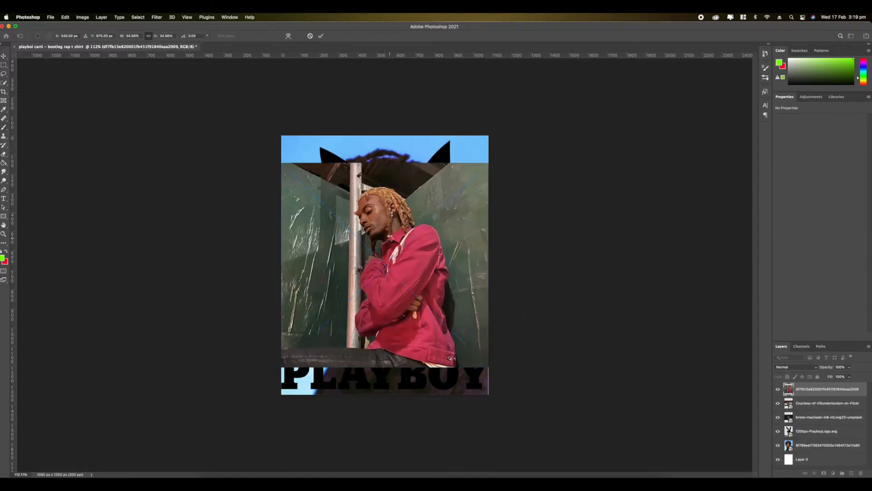
pyautogui.scroll(3, 371, 238)
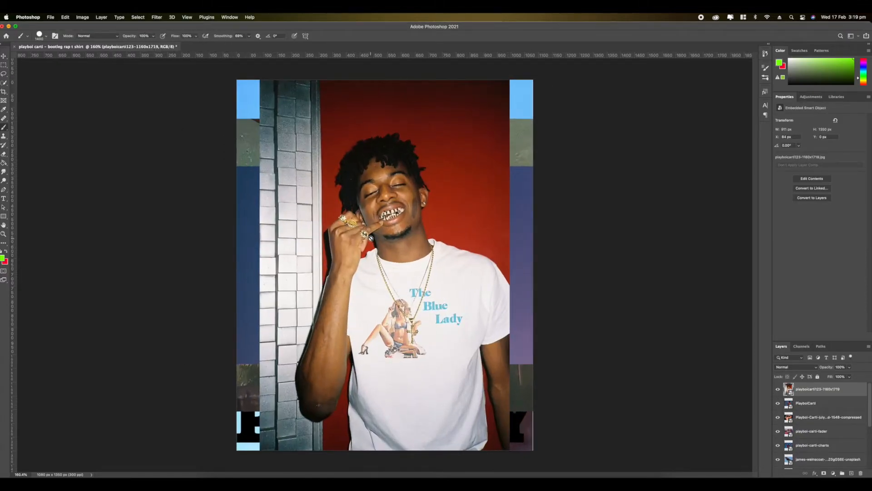
pyautogui.scroll(4, 371, 238)
pyautogui.scroll(-6, 371, 238)
pyautogui.scroll(3, 371, 239)
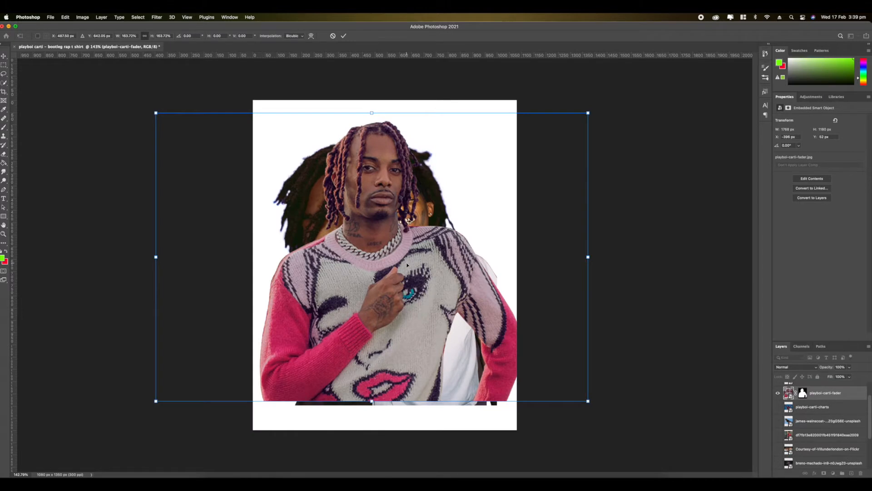
pyautogui.press('Return')
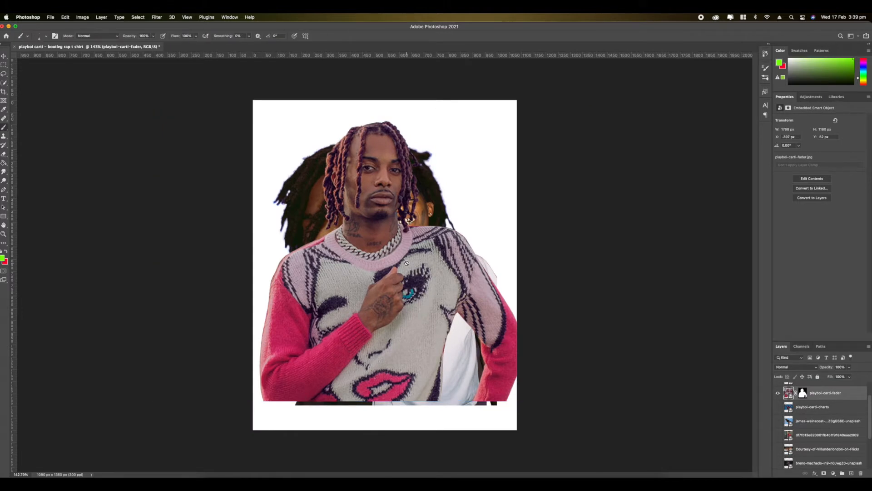
# - Hide the playboi-carti-fader layer so only the large portrait and the white-shirt cut-out remain in view
pyautogui.scroll(2, 820, 422)
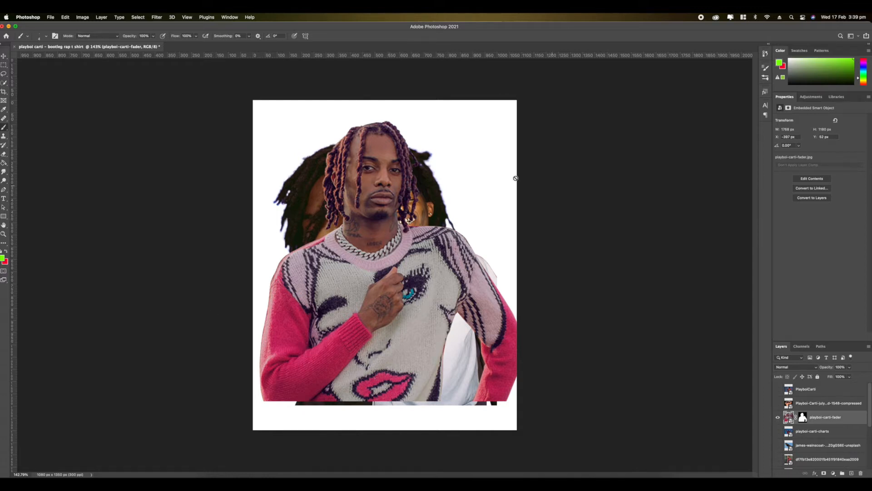
pyautogui.scroll(3, 394, 294)
pyautogui.scroll(-5, 394, 294)
pyautogui.scroll(5, 394, 294)
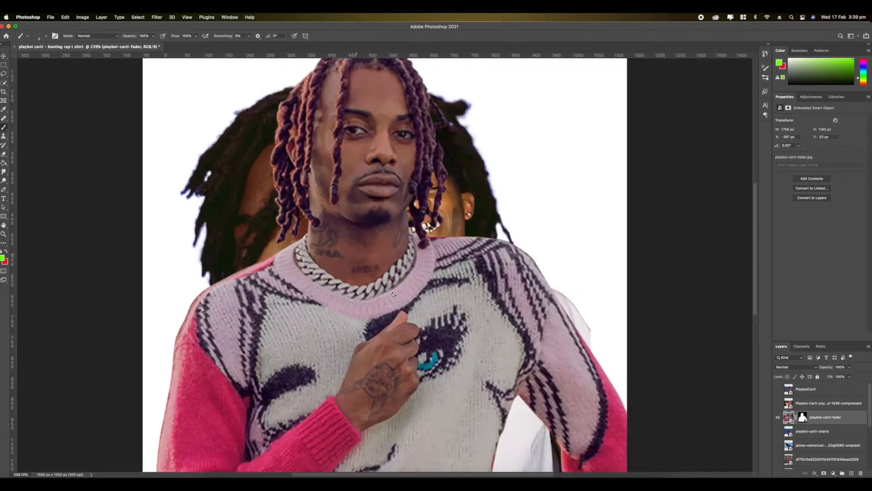
pyautogui.scroll(-6, 394, 294)
pyautogui.click(777, 418)
pyautogui.scroll(-3, 797, 455)
pyautogui.scroll(-2, 804, 454)
# - Scale the white-shirt cut-out down to about 682 x 1011 px, overlapping the side of the large portrait
pyautogui.click(810, 435)
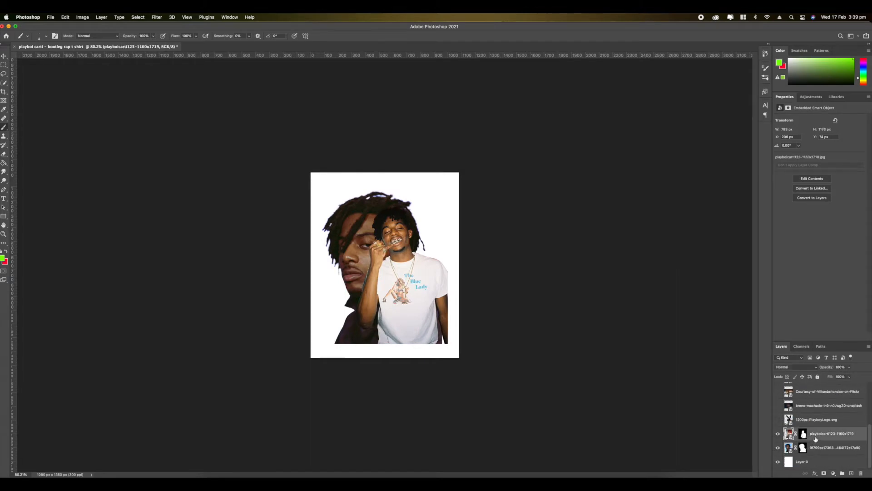
pyautogui.scroll(4, 409, 370)
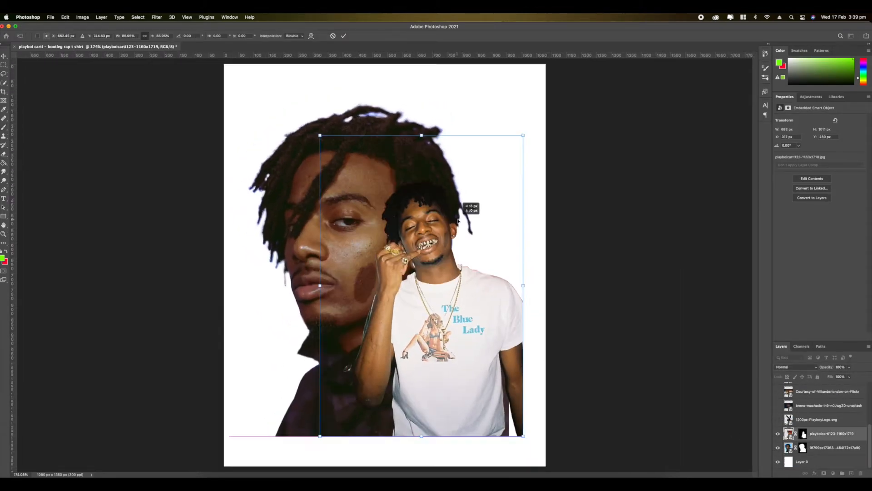
pyautogui.moveTo(416, 261); pyautogui.dragTo(419, 261)
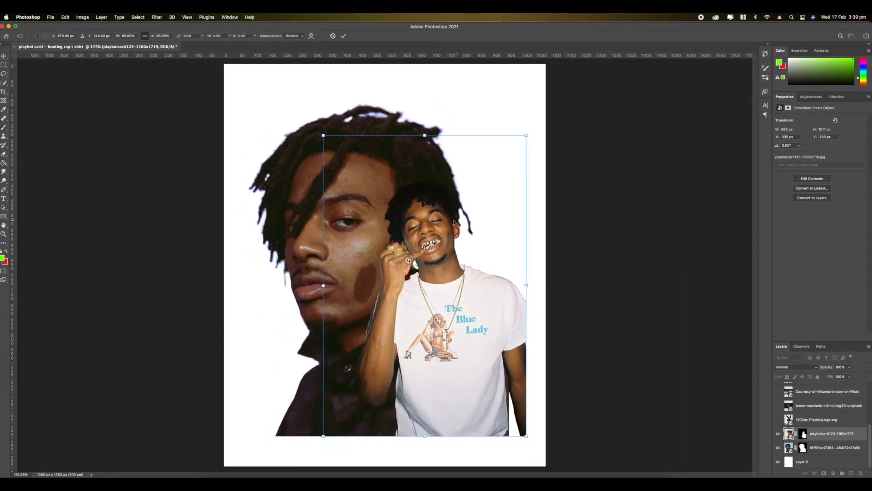
pyautogui.press('Return')
# - Add an empty layer above the white-shirt cut-out and choose the Flare 53 brush from the Free Lens Flares set
pyautogui.press('b')
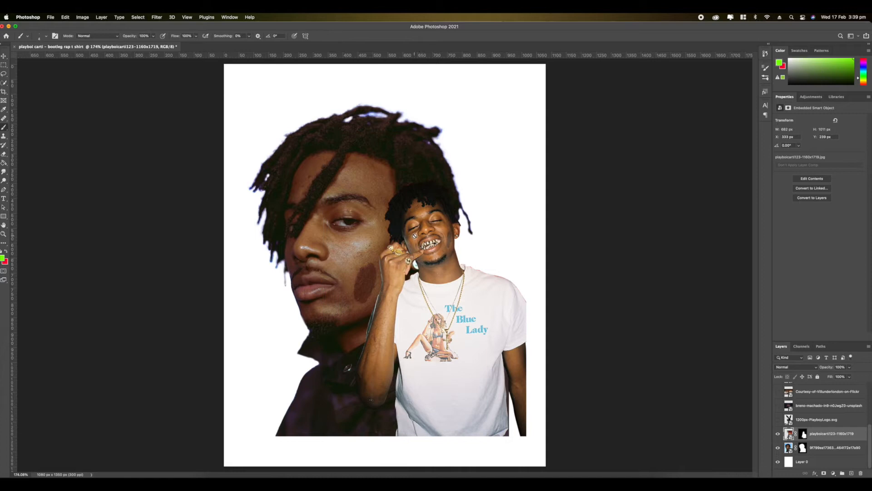
pyautogui.click(851, 472)
pyautogui.scroll(3, 383, 264)
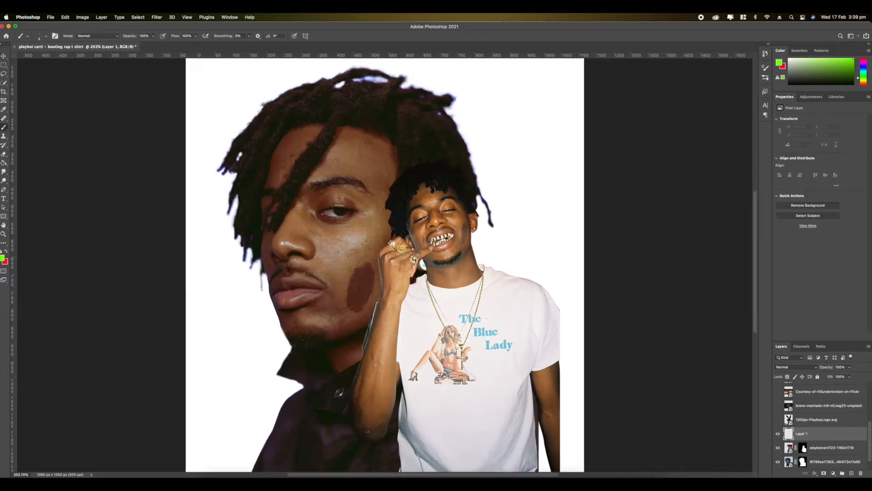
pyautogui.scroll(1, 384, 264)
pyautogui.rightClick(460, 233)
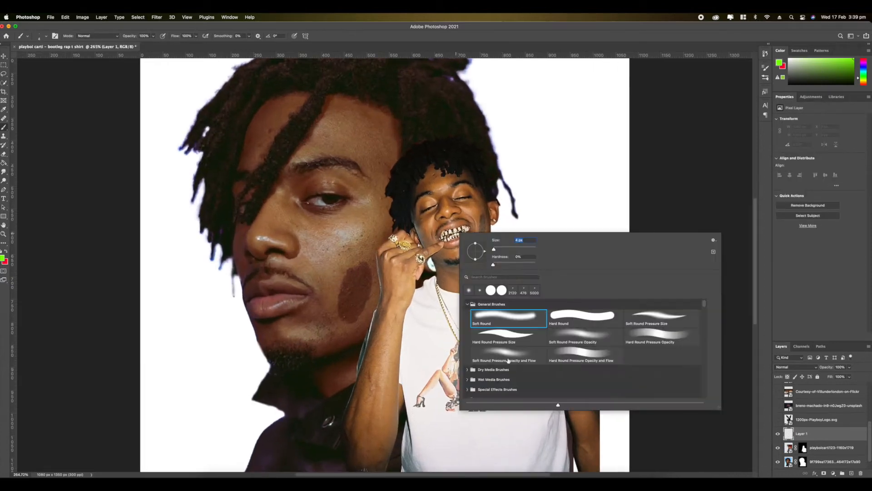
pyautogui.click(468, 305)
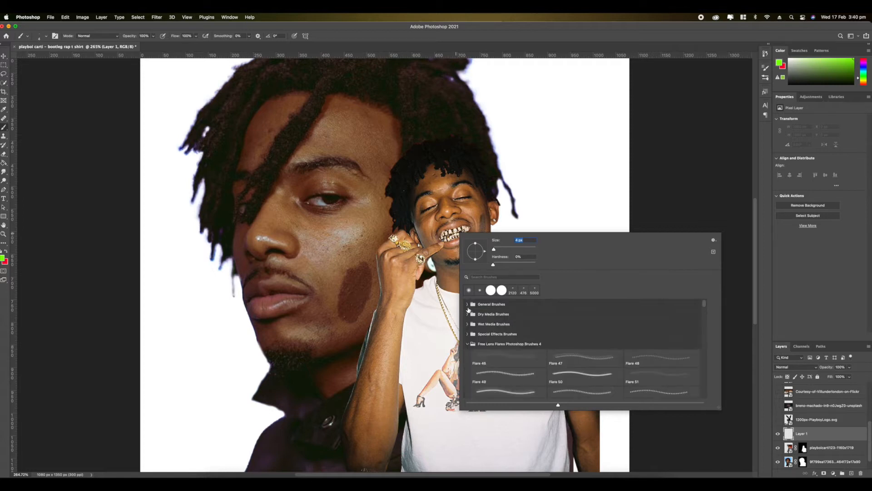
pyautogui.scroll(-3, 576, 374)
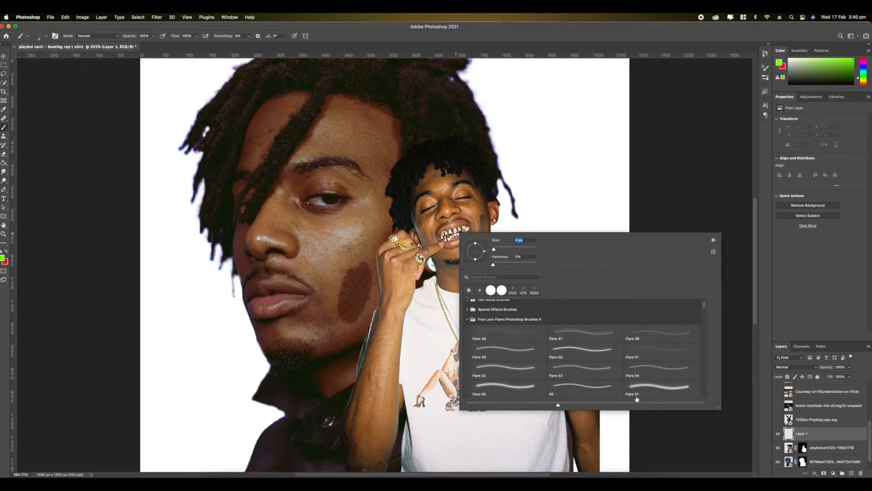
pyautogui.click(586, 362)
pyautogui.click(531, 249)
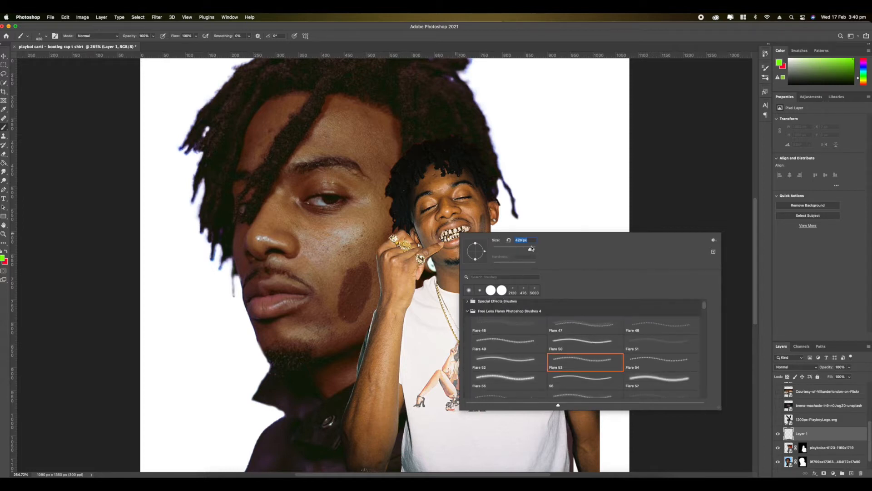
pyautogui.scroll(5, 385, 265)
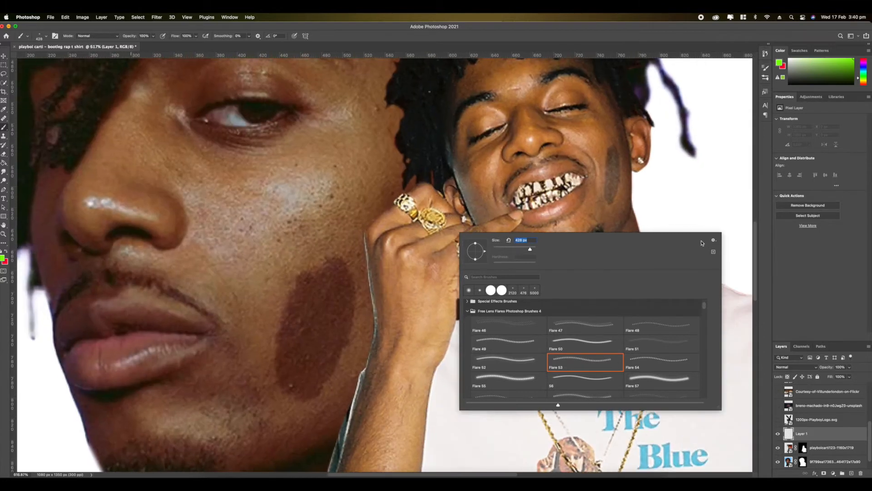
# - Stamp white and golden lens flares over the rings, teeth and chain of the white-shirt figure
pyautogui.moveTo(817, 72); pyautogui.dragTo(776, 53)
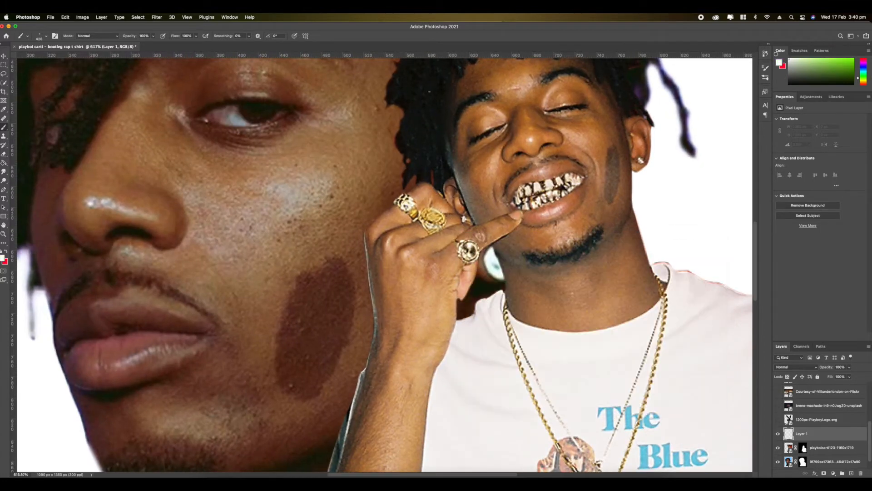
pyautogui.click(864, 81)
pyautogui.moveTo(840, 69); pyautogui.dragTo(842, 53)
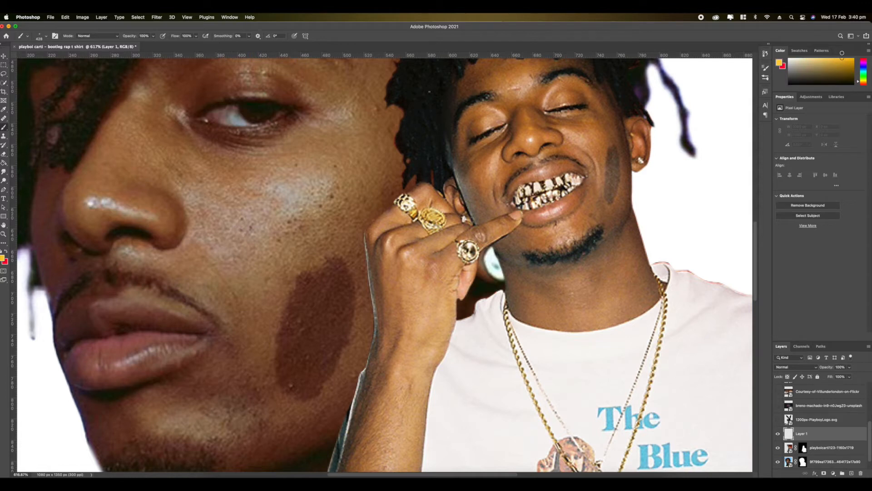
pyautogui.scroll(-4, 393, 268)
pyautogui.click(414, 233)
pyautogui.press('super+z')
pyautogui.click(612, 307)
pyautogui.press('super+z')
pyautogui.click(606, 166)
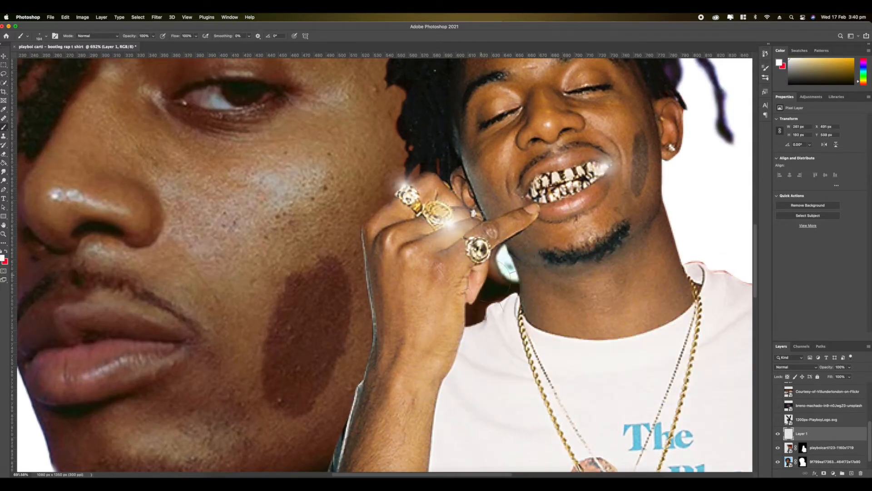
pyautogui.scroll(-3, 382, 222)
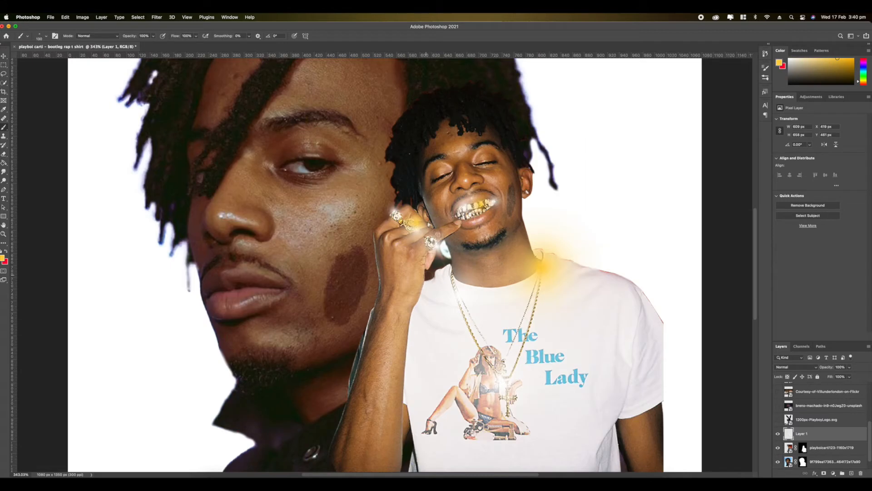
pyautogui.scroll(-3, 520, 262)
pyautogui.scroll(-4, 575, 280)
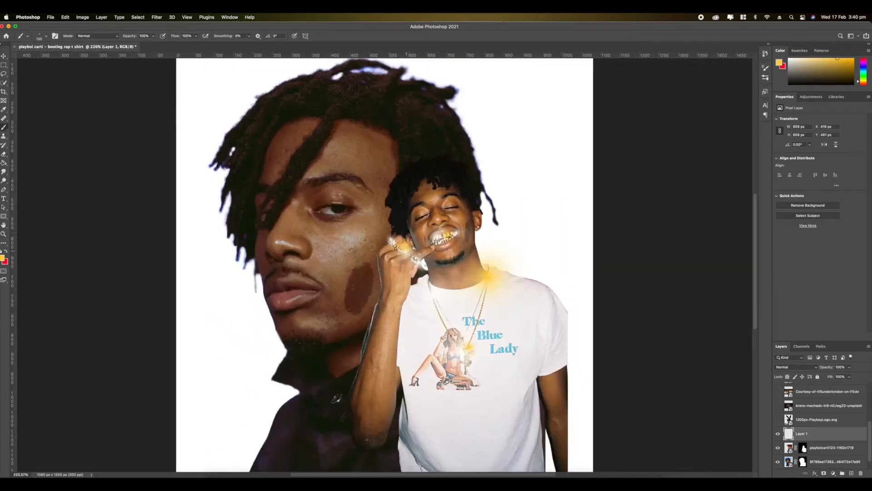
pyautogui.scroll(5, 827, 442)
pyautogui.scroll(-6, 827, 442)
# - Show the Courtesy-of-Villunderlondon-on-Flickr concert photo and move its layer beneath both cut-outs
pyautogui.click(779, 391)
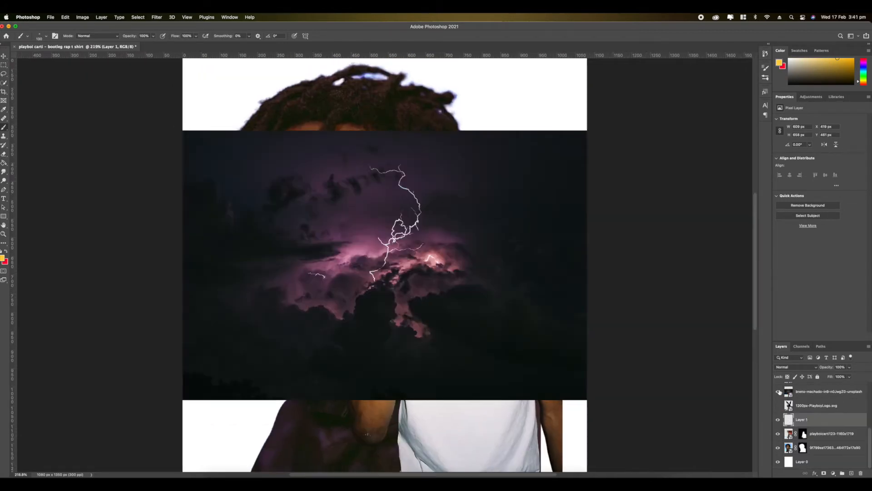
pyautogui.click(779, 391)
pyautogui.scroll(1, 778, 392)
pyautogui.click(777, 385)
pyautogui.moveTo(826, 389); pyautogui.dragTo(821, 456)
# - Enlarge the concert photo to span the full canvas width and position it behind the cut-outs
pyautogui.scroll(-3, 385, 264)
pyautogui.press('super+t')
pyautogui.moveTo(524, 357); pyautogui.dragTo(624, 423)
pyautogui.moveTo(534, 274); pyautogui.dragTo(525, 275)
pyautogui.press('Return')
# - Flip the flare layer and both cut-outs horizontally as one selection and nudge them into place
pyautogui.click(820, 433)
pyautogui.keyDown('super'); pyautogui.click(821, 410); pyautogui.keyUp('super')
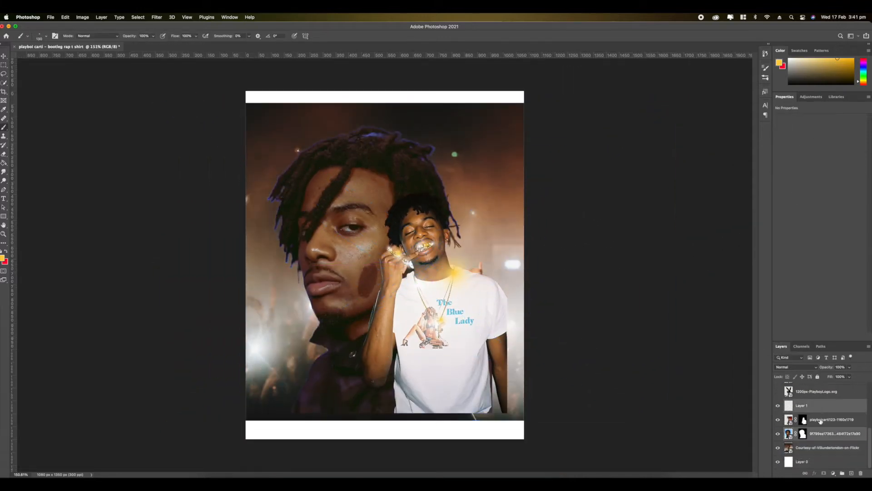
pyautogui.keyDown('super'); pyautogui.click(821, 419); pyautogui.keyUp('super')
pyautogui.press('super+t')
pyautogui.rightClick(318, 263)
pyautogui.click(352, 403)
pyautogui.moveTo(385, 291)
pyautogui.mouseDown()
pyautogui.moveTo(448, 294)
pyautogui.moveTo(390, 289)
pyautogui.mouseUp()
# - Shift the concert photo sideways behind the flipped cut-outs
pyautogui.click(824, 448)
pyautogui.press('super+t')
pyautogui.moveTo(489, 299); pyautogui.dragTo(376, 291)
pyautogui.press('Return')
# - Reposition the collage pieces so the white-shirt figure, large portrait and concert performer sit side by side
pyautogui.keyDown('shift'); pyautogui.click(820, 406); pyautogui.keyUp('shift')
pyautogui.press('super+t')
pyautogui.moveTo(427, 273); pyautogui.dragTo(458, 276)
pyautogui.press('Return')
pyautogui.press('super+t')
pyautogui.moveTo(334, 290)
pyautogui.mouseDown()
pyautogui.moveTo(321, 292)
pyautogui.moveTo(539, 303)
pyautogui.moveTo(570, 296)
pyautogui.moveTo(522, 296)
pyautogui.moveTo(545, 297)
pyautogui.mouseUp()
pyautogui.press('Return')
# - Adjust the concert photo's placement so its performer shows beside the large portrait
pyautogui.click(824, 448)
pyautogui.press('super+t')
pyautogui.press('Return')
# - Combine the flare layer, both cut-outs and the concert photo into a single smart object
pyautogui.keyDown('shift'); pyautogui.click(810, 406); pyautogui.keyUp('shift')
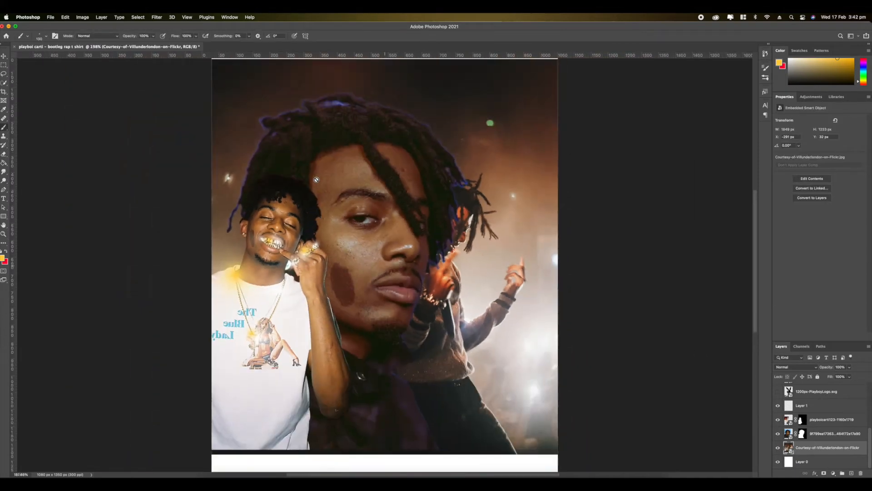
pyautogui.press('super+0')
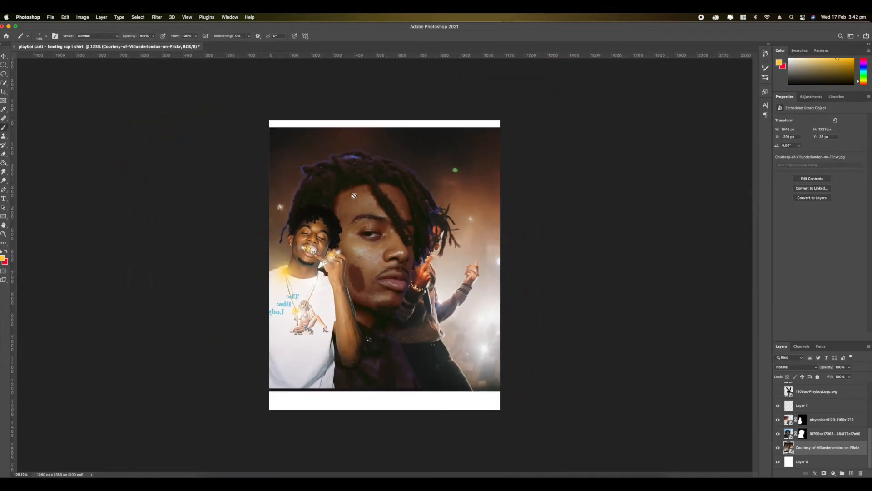
pyautogui.keyDown('shift'); pyautogui.click(825, 406); pyautogui.keyUp('shift')
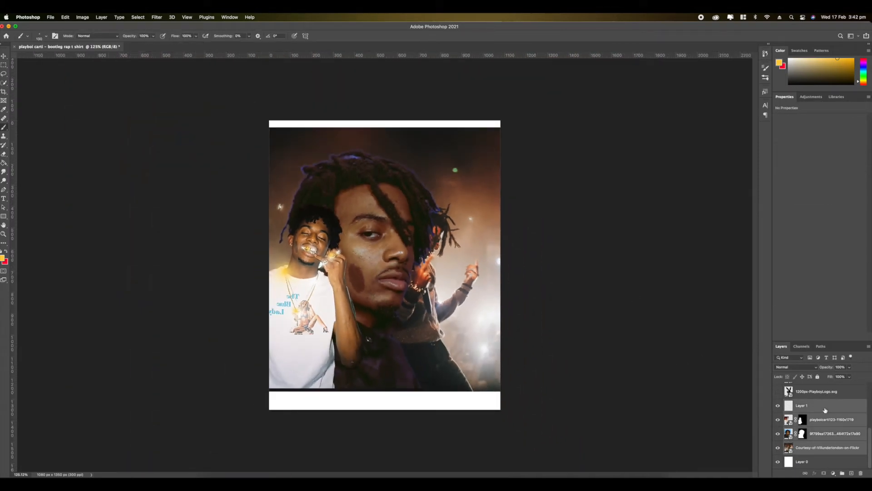
pyautogui.rightClick(826, 410)
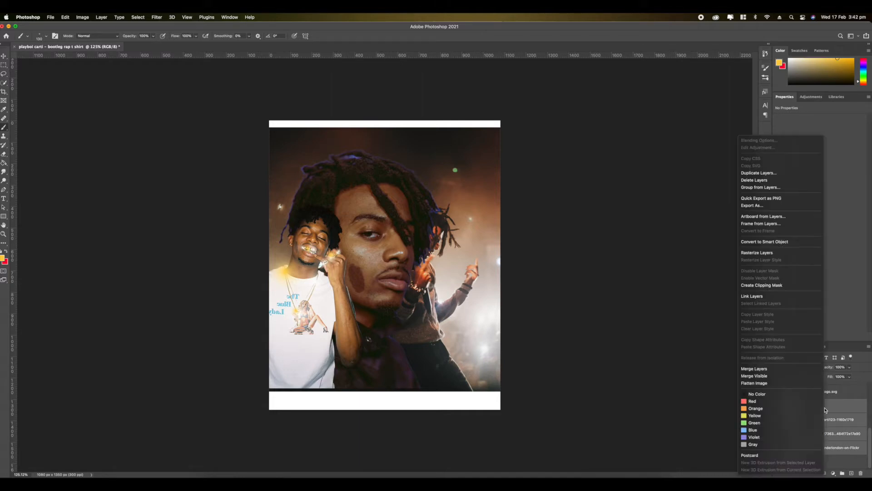
pyautogui.click(753, 246)
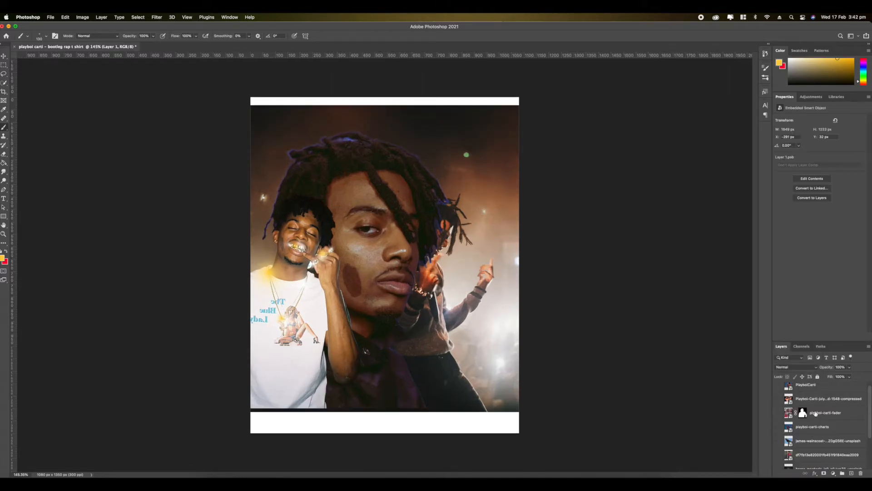
# - Show the playboi-carti-fader cut-out directly beneath the collage smart object and clip the collage to its silhouette
pyautogui.moveTo(815, 413); pyautogui.dragTo(810, 433)
pyautogui.click(778, 434)
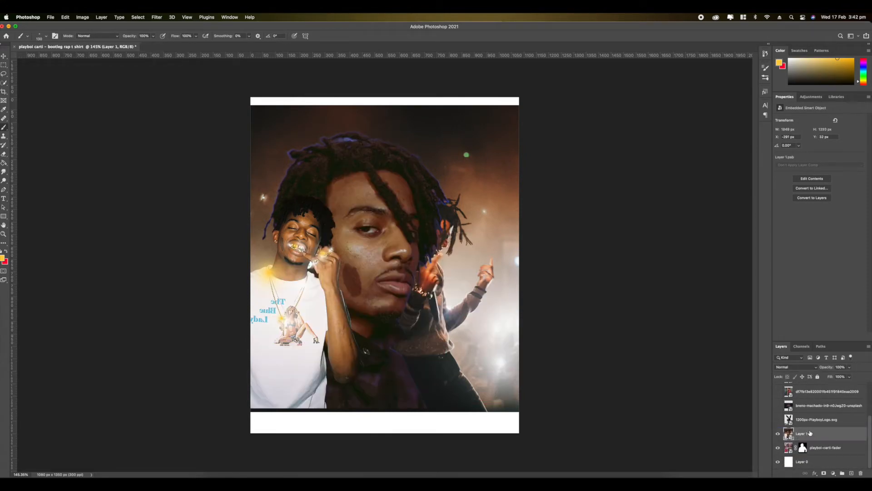
pyautogui.rightClick(810, 433)
pyautogui.click(748, 303)
# - Scale the clipped collage down to fit inside the silhouette's torso and give it a layer mask
pyautogui.press('super+t')
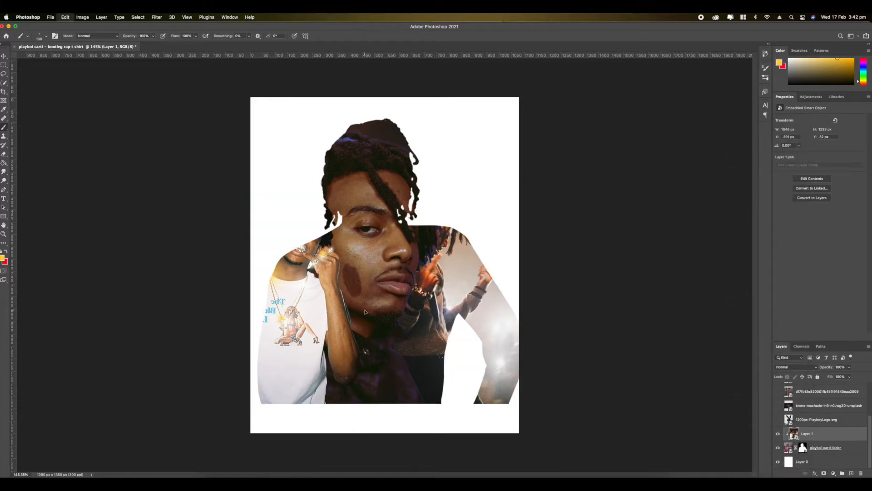
pyautogui.moveTo(178, 105); pyautogui.dragTo(271, 168)
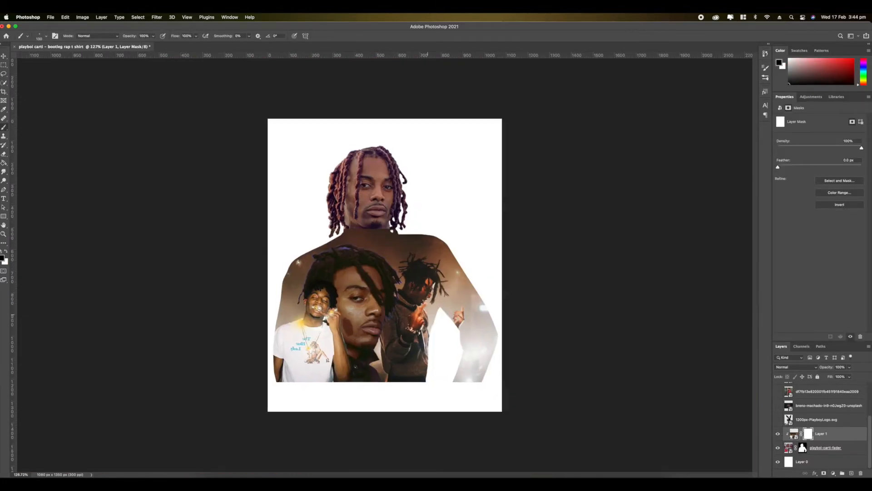
# - Choose smoke brush 46 from Free Smoke Photoshop Brushes 4, reduce it to 172 px and rotate its tip
pyautogui.scroll(2, 378, 293)
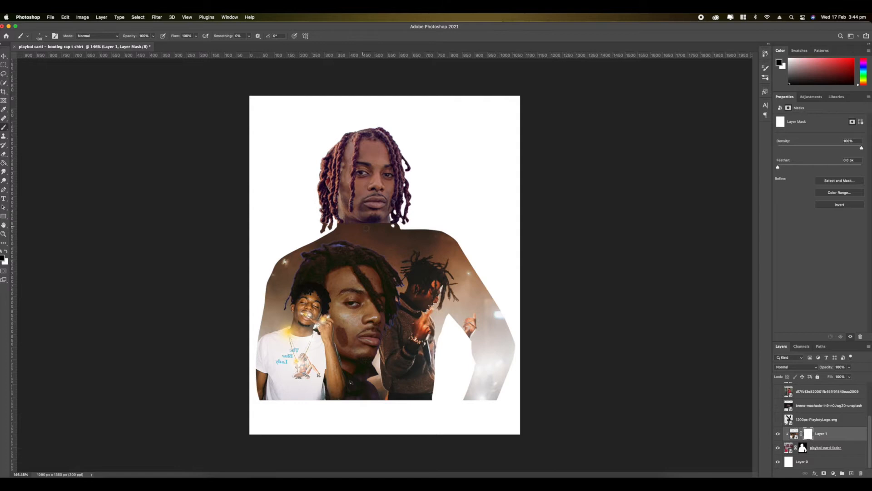
pyautogui.rightClick(367, 229)
pyautogui.scroll(3, 606, 317)
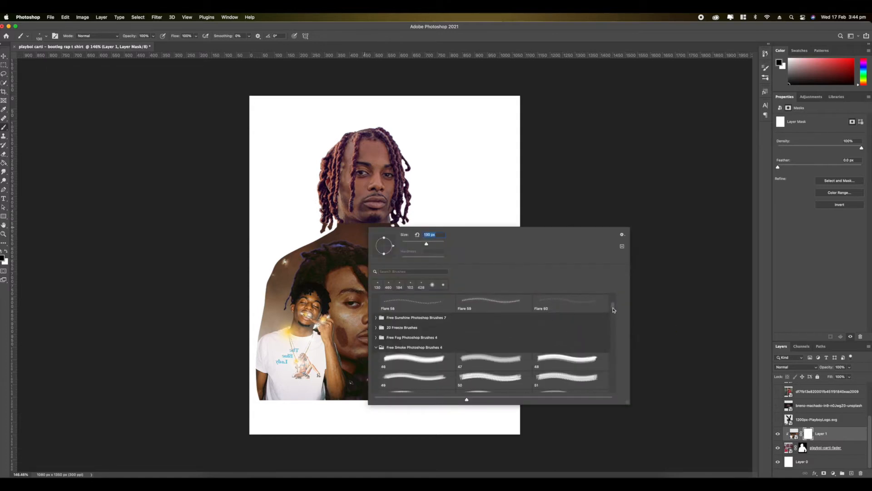
pyautogui.moveTo(612, 307); pyautogui.dragTo(613, 310)
pyautogui.click(377, 340)
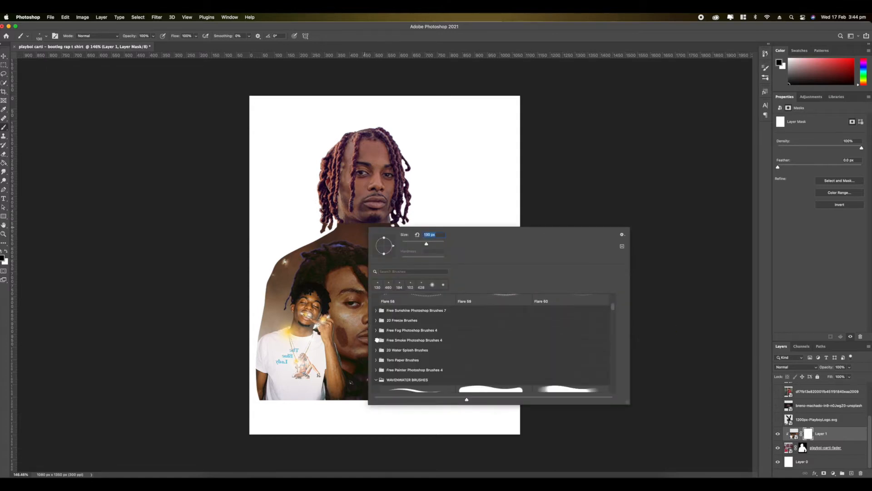
pyautogui.click(377, 340)
pyautogui.scroll(-2, 409, 339)
pyautogui.click(417, 328)
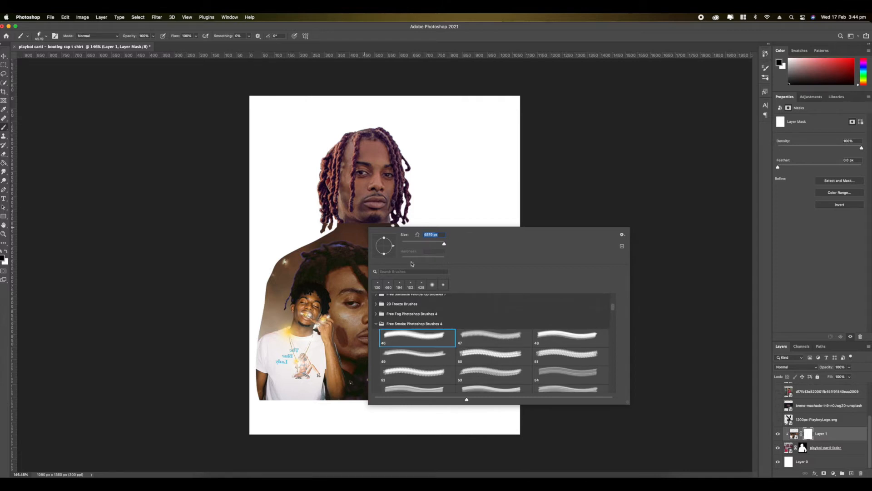
pyautogui.click(431, 244)
pyautogui.scroll(1, 385, 245)
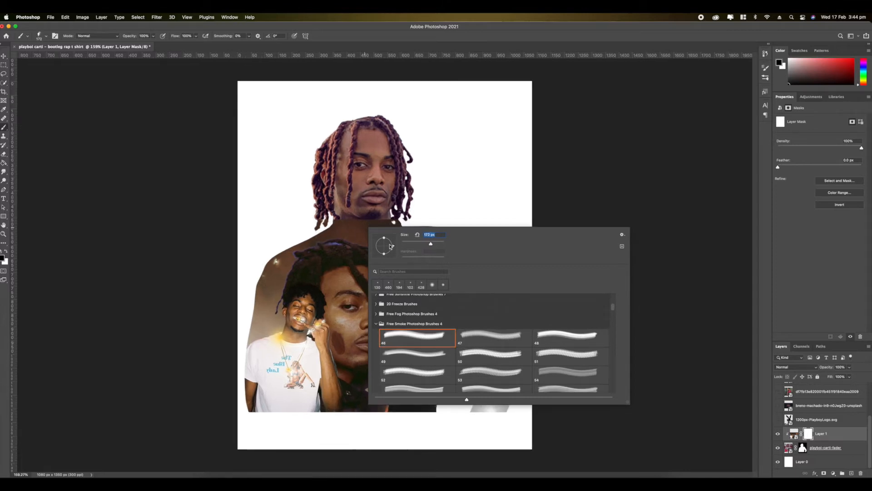
pyautogui.moveTo(394, 250); pyautogui.dragTo(385, 269)
# - Brush black with the smoke brush at 348 px on the collage's mask to blend its edge around the neck
pyautogui.click(376, 219)
pyautogui.click(794, 80)
pyautogui.moveTo(794, 80); pyautogui.dragTo(789, 85)
pyautogui.rightClick(374, 214)
pyautogui.click(441, 231)
pyautogui.click(342, 206)
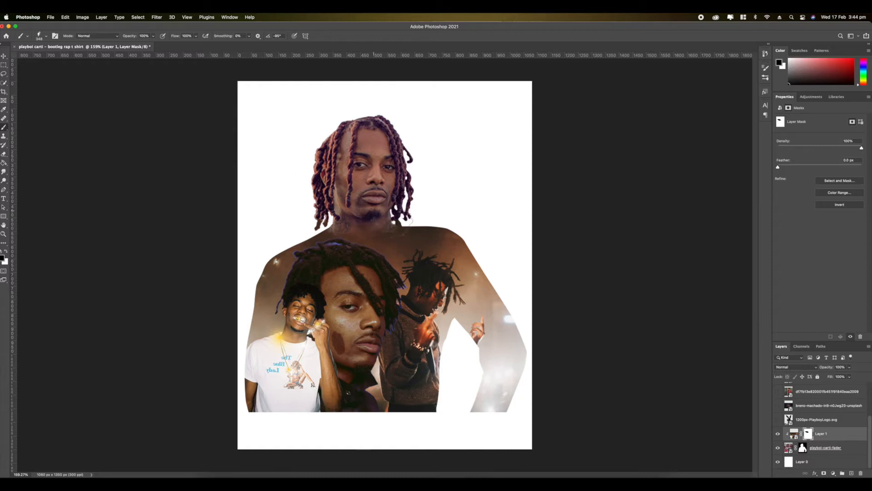
# - Paint smoke strokes on the collage's mask along the arms, shoulders and lower edge to bring back the sweater underneath
pyautogui.moveTo(418, 217)
pyautogui.mouseDown()
pyautogui.moveTo(440, 234)
pyautogui.moveTo(486, 195)
pyautogui.moveTo(534, 314)
pyautogui.moveTo(563, 350)
pyautogui.moveTo(550, 409)
pyautogui.moveTo(496, 419)
pyautogui.moveTo(565, 361)
pyautogui.moveTo(526, 386)
pyautogui.mouseUp()
pyautogui.moveTo(238, 404)
pyautogui.mouseDown()
pyautogui.moveTo(255, 420)
pyautogui.moveTo(365, 428)
pyautogui.mouseUp()
pyautogui.moveTo(232, 359); pyautogui.dragTo(291, 205)
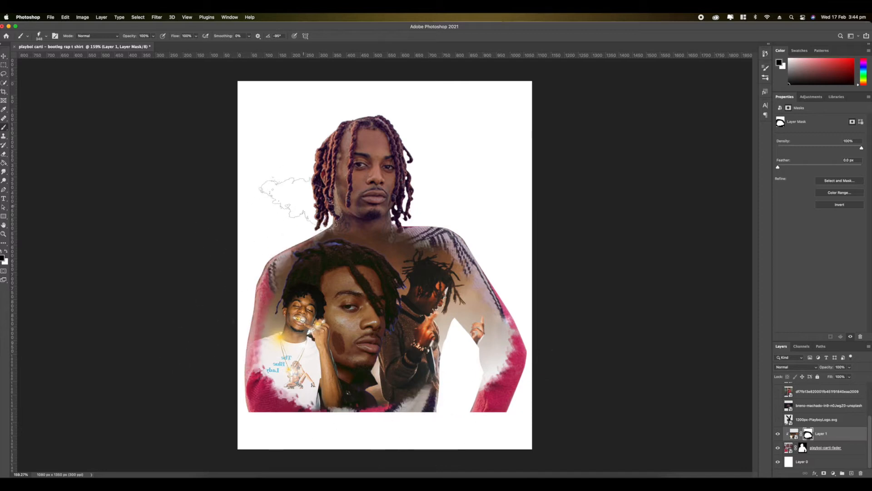
pyautogui.moveTo(404, 429); pyautogui.dragTo(425, 416)
pyautogui.press('x')
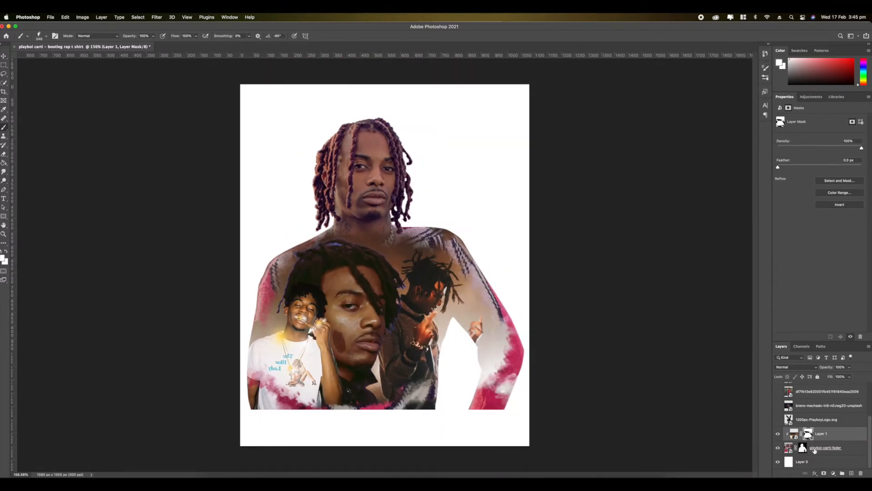
# - Scale down the collage and playboi-carti-fader layers together and move them up on the canvas
pyautogui.click(814, 451)
pyautogui.press('super+t')
pyautogui.moveTo(139, 108); pyautogui.dragTo(181, 138)
pyautogui.moveTo(526, 219); pyautogui.dragTo(510, 185)
pyautogui.press('Return')
pyautogui.press('b')
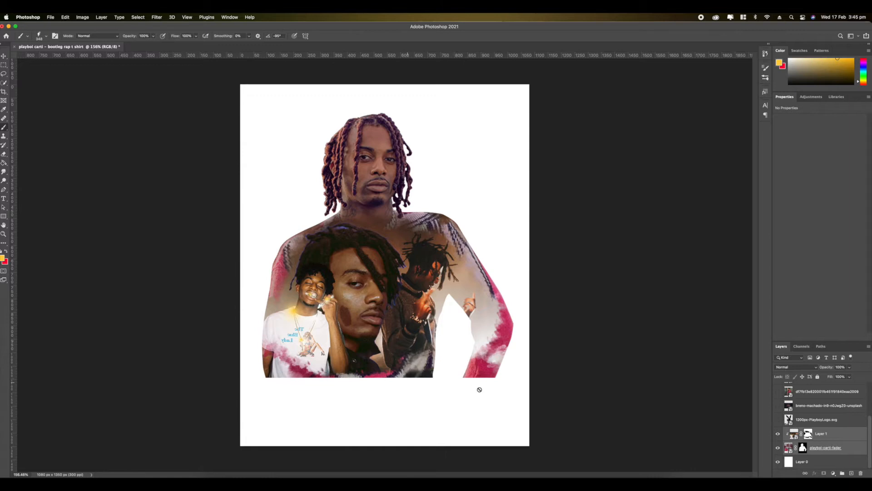
# - Show the playboi-carti-charts photo, mask out its blue background and place the red-jacketed performer low in front of the collage
pyautogui.scroll(5, 380, 425)
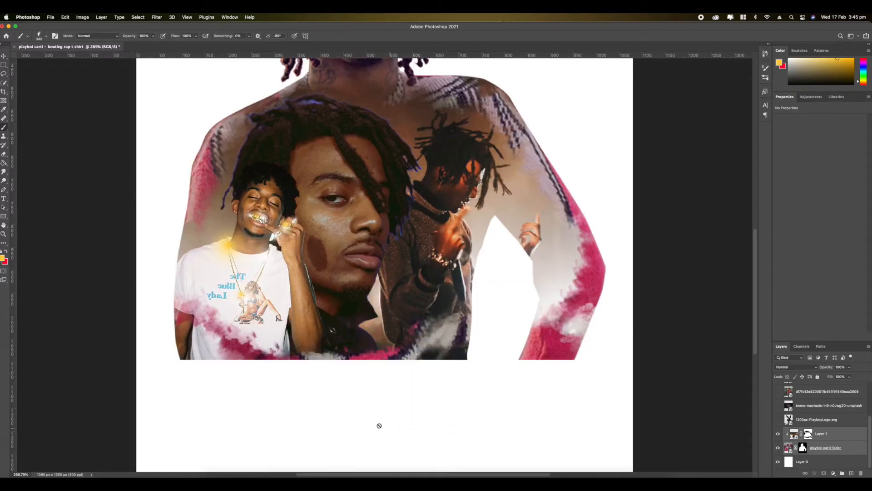
pyautogui.scroll(8, 580, 366)
pyautogui.scroll(-1, 531, 359)
pyautogui.scroll(-1, 529, 355)
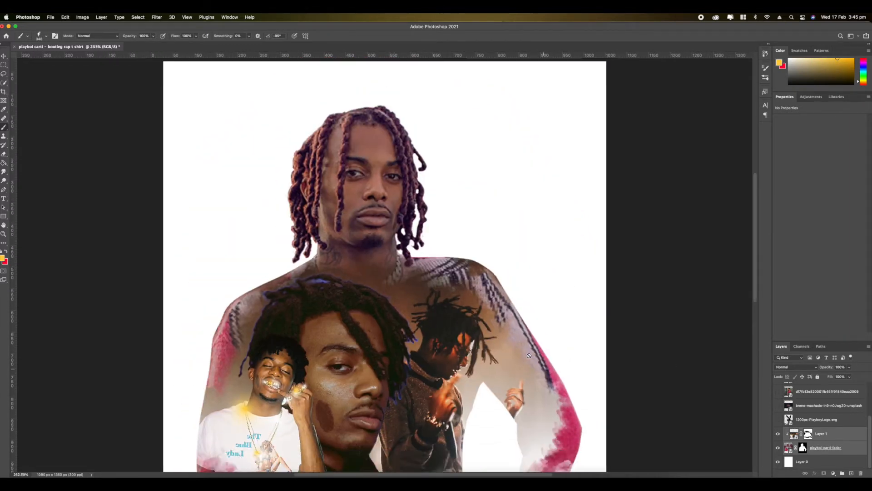
pyautogui.scroll(-6, 528, 354)
pyautogui.click(777, 388)
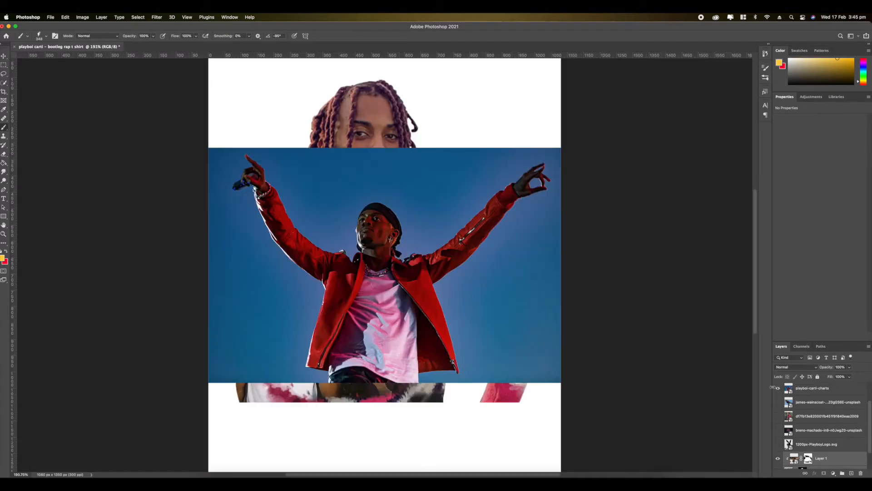
pyautogui.scroll(1, 274, 251)
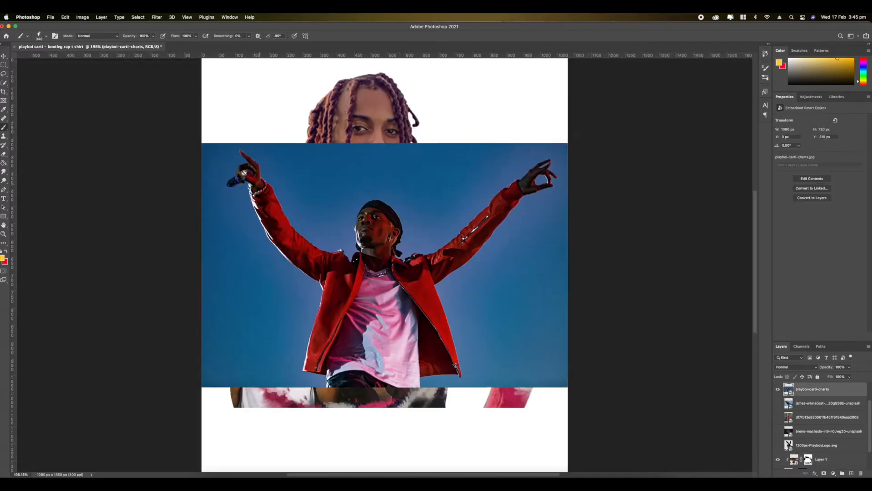
pyautogui.click(4, 84)
pyautogui.click(199, 36)
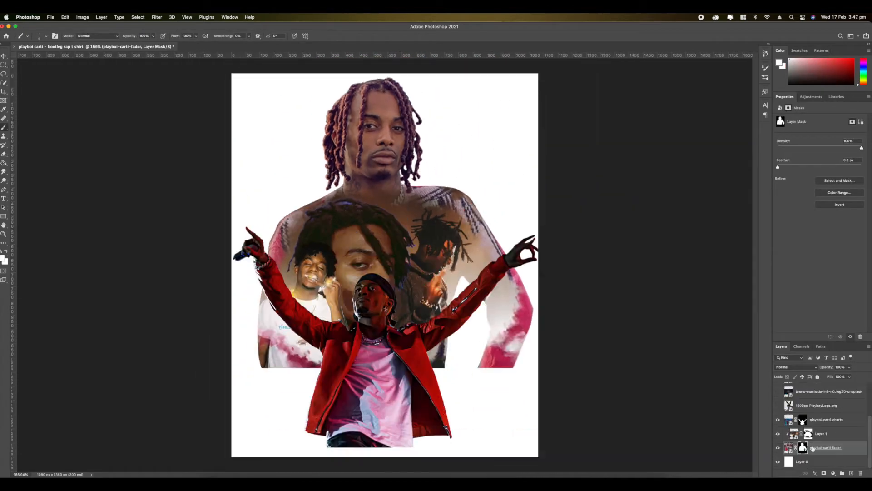
# - Duplicate the playboi-carti-fader layer, hide the copy and place it beneath the white background Layer 0
pyautogui.moveTo(820, 453); pyautogui.dragTo(821, 454)
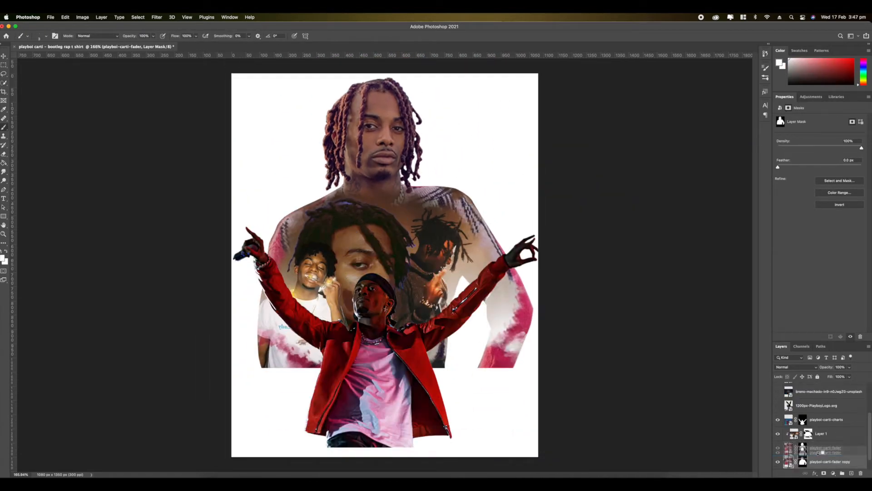
pyautogui.scroll(-1, 812, 455)
pyautogui.click(777, 448)
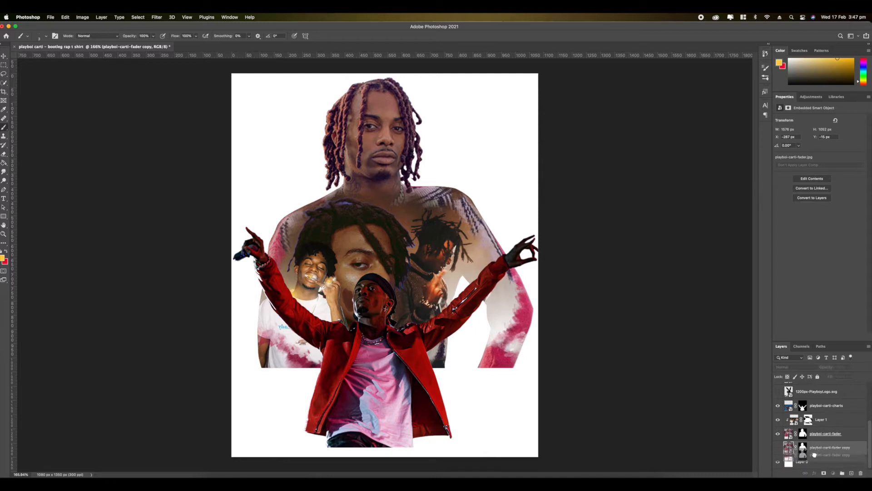
pyautogui.moveTo(814, 463); pyautogui.dragTo(810, 455)
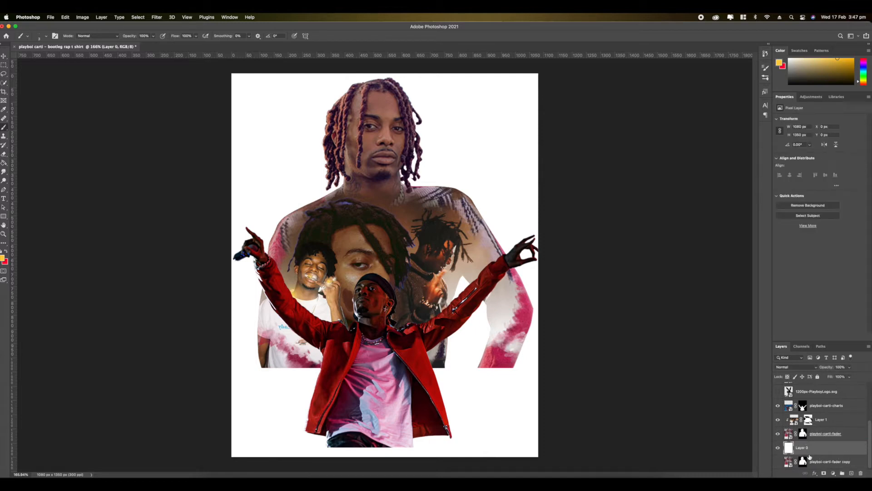
# - Paint black with a Soft Round brush on the playboi-carti-fader mask to fade out the torso below the performer's arms
pyautogui.click(803, 434)
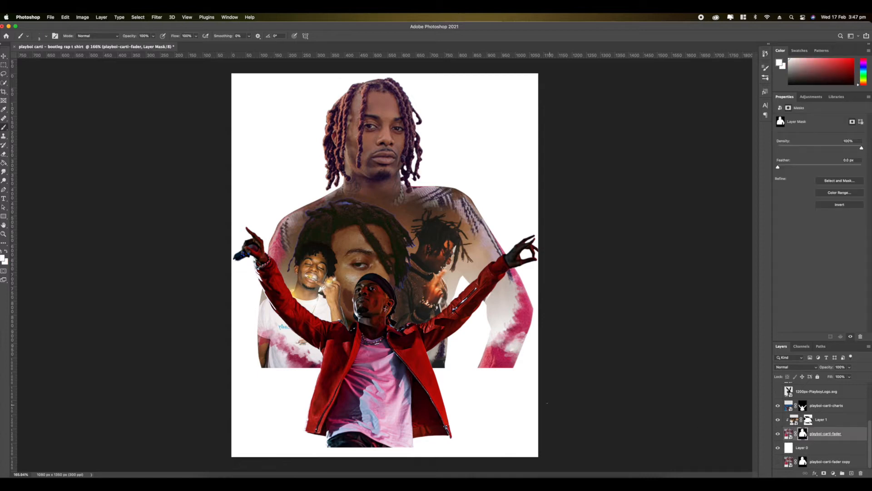
pyautogui.rightClick(360, 325)
pyautogui.click(424, 316)
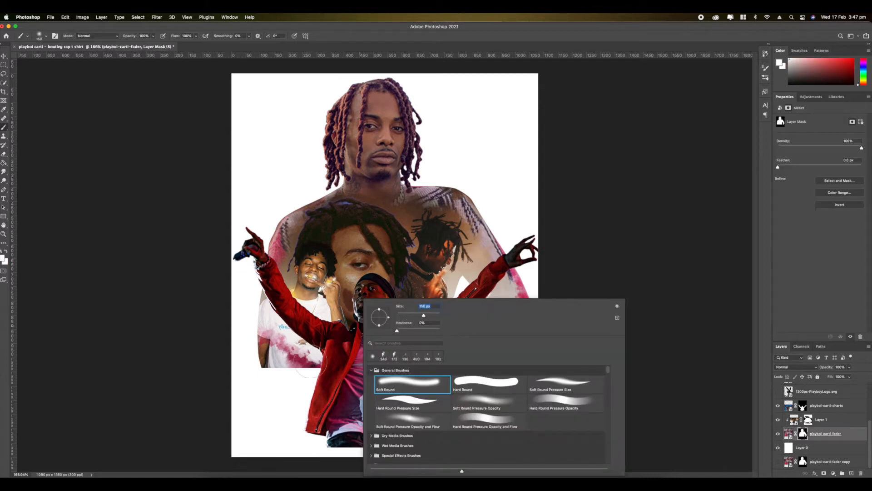
pyautogui.click(312, 373)
pyautogui.click(789, 84)
pyautogui.moveTo(321, 374)
pyautogui.mouseDown()
pyautogui.moveTo(259, 339)
pyautogui.moveTo(290, 347)
pyautogui.mouseUp()
pyautogui.moveTo(443, 361)
pyautogui.mouseDown()
pyautogui.moveTo(528, 355)
pyautogui.moveTo(510, 309)
pyautogui.mouseUp()
pyautogui.scroll(-2, 457, 305)
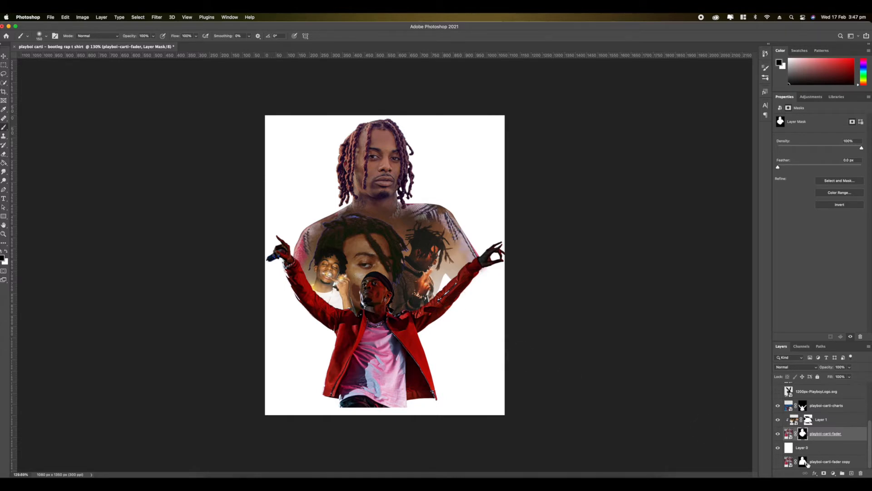
# - Select the performer, collage and silhouette layers together and scale them down slightly to leave a margin on the canvas
pyautogui.keyDown('shift'); pyautogui.click(819, 405); pyautogui.keyUp('shift')
pyautogui.scroll(2, 490, 293)
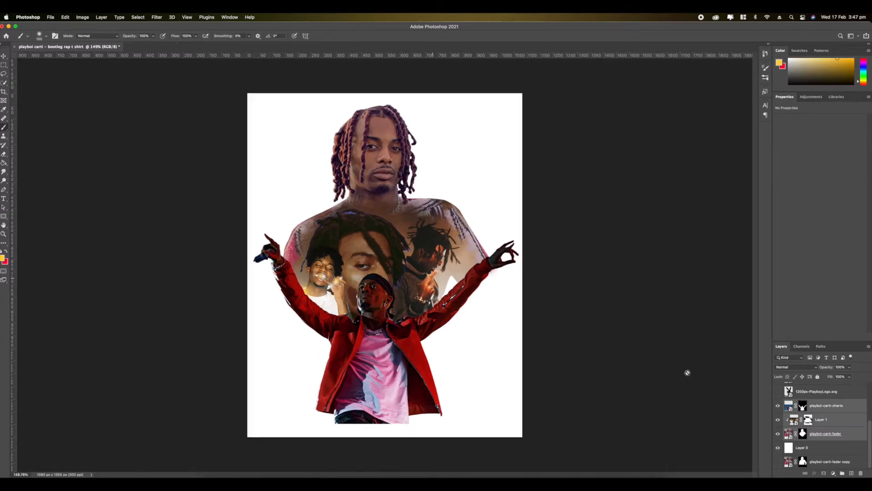
pyautogui.scroll(3, 799, 407)
# - Show the photo of the figure in the pink jacket and choose the Ellipse tool
pyautogui.scroll(1, 803, 415)
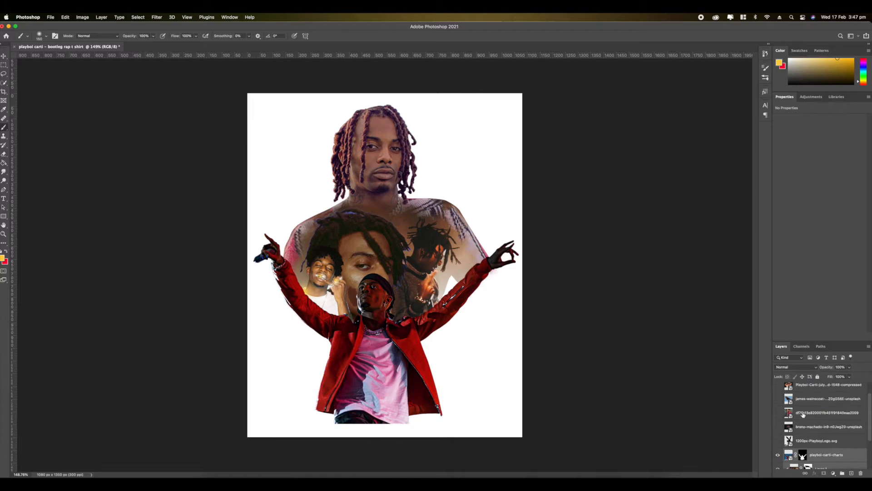
pyautogui.click(777, 413)
pyautogui.scroll(5, 514, 353)
pyautogui.scroll(-5, 515, 353)
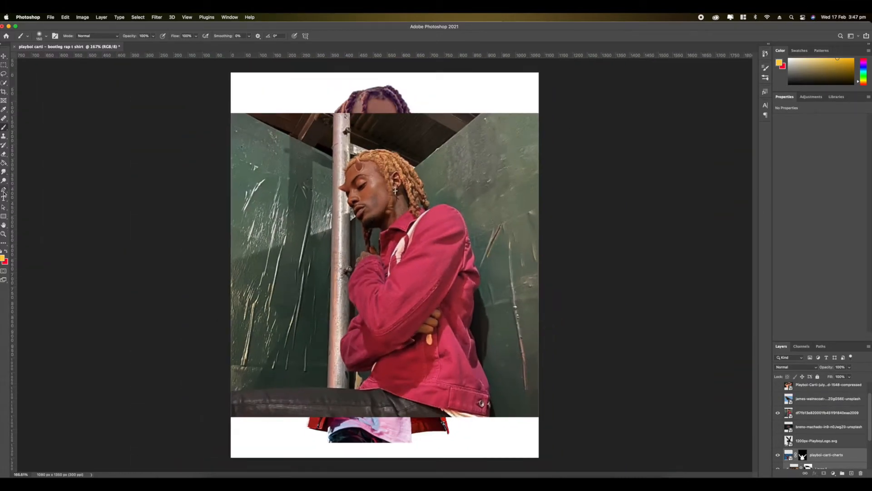
pyautogui.click(4, 216)
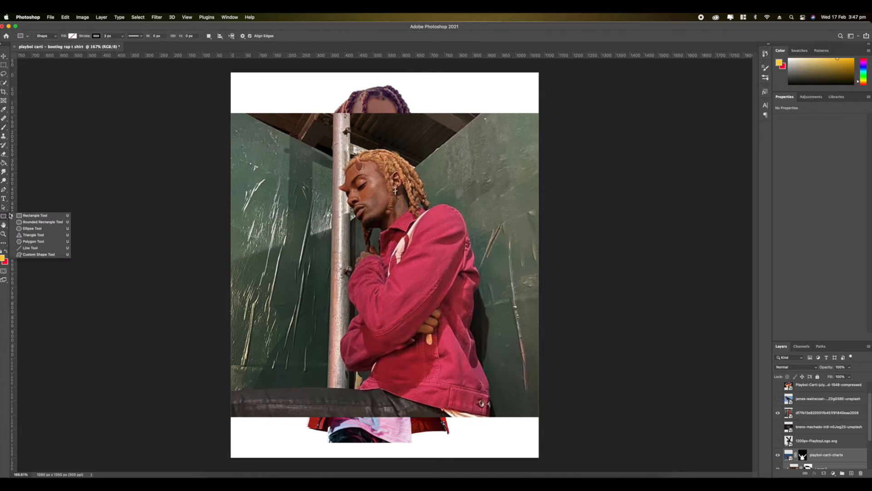
pyautogui.click(34, 224)
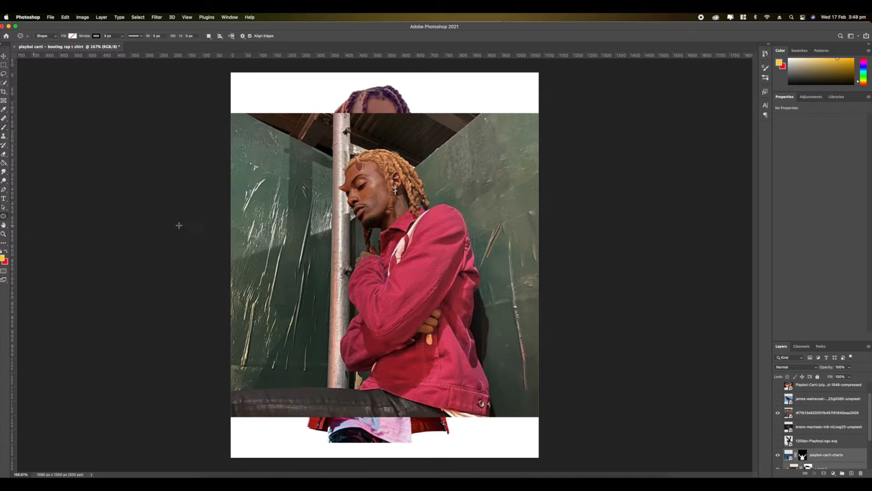
# - Select the pink-jacket photo's layer, keep it visible and add a new empty layer above it
pyautogui.click(778, 413)
pyautogui.click(787, 415)
pyautogui.click(778, 413)
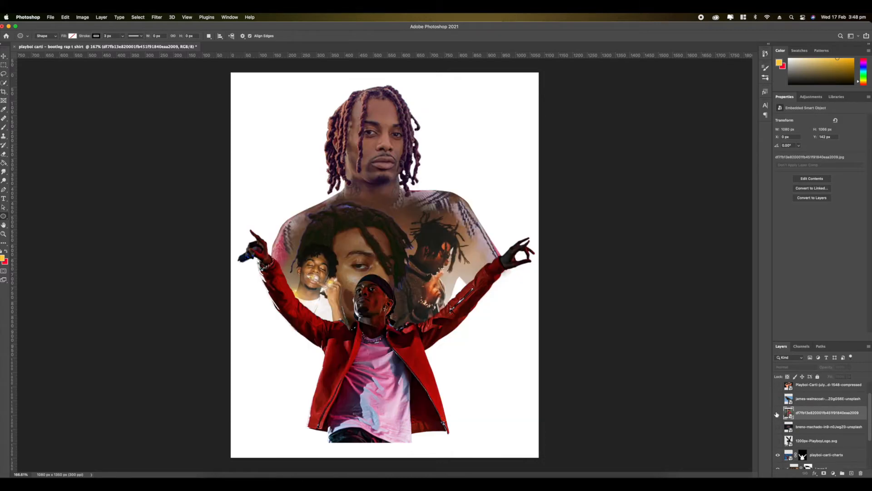
pyautogui.click(777, 413)
pyautogui.click(859, 473)
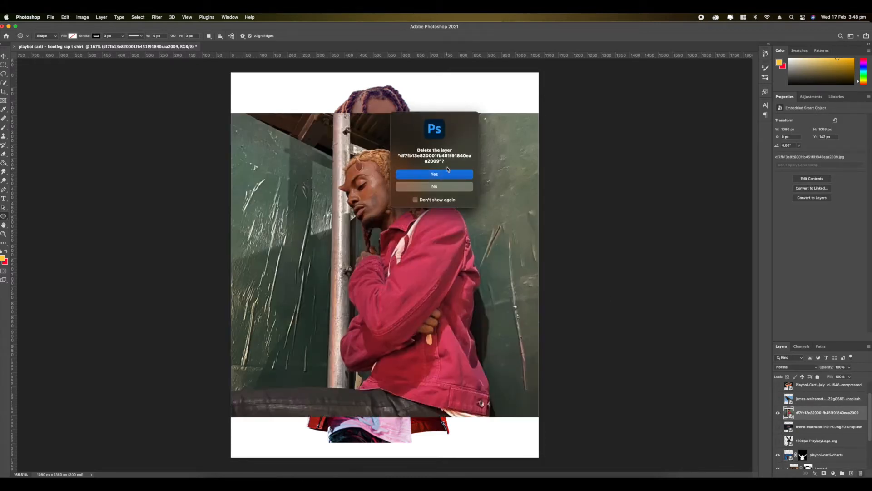
pyautogui.click(445, 188)
pyautogui.click(852, 473)
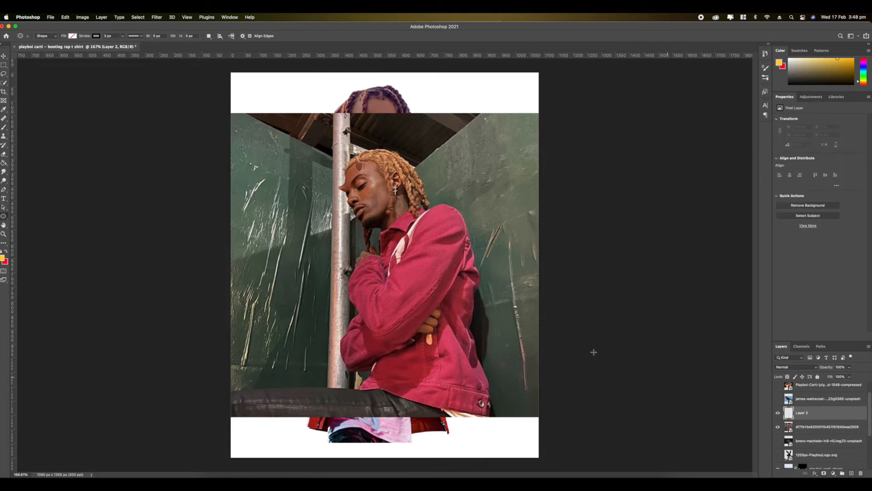
# - Draw a circle about 581 px wide over the pink-jacketed figure with a white fill and no stroke
pyautogui.scroll(5, 309, 200)
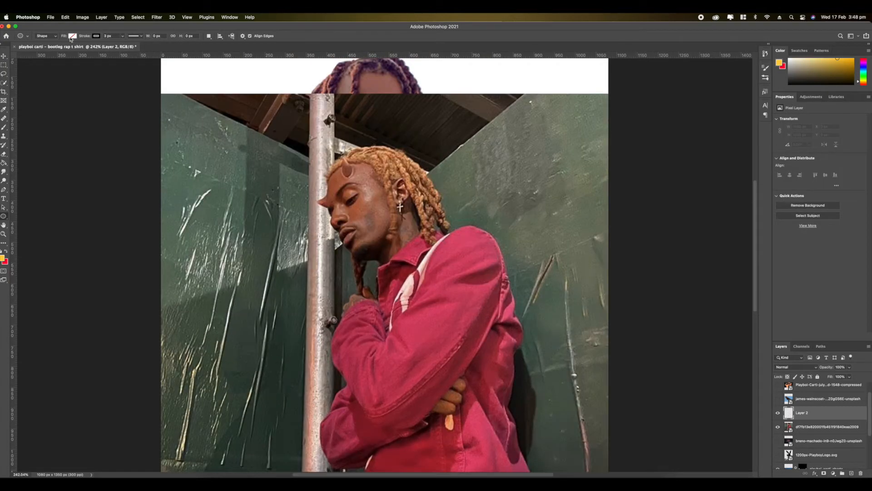
pyautogui.click(72, 36)
pyautogui.click(41, 73)
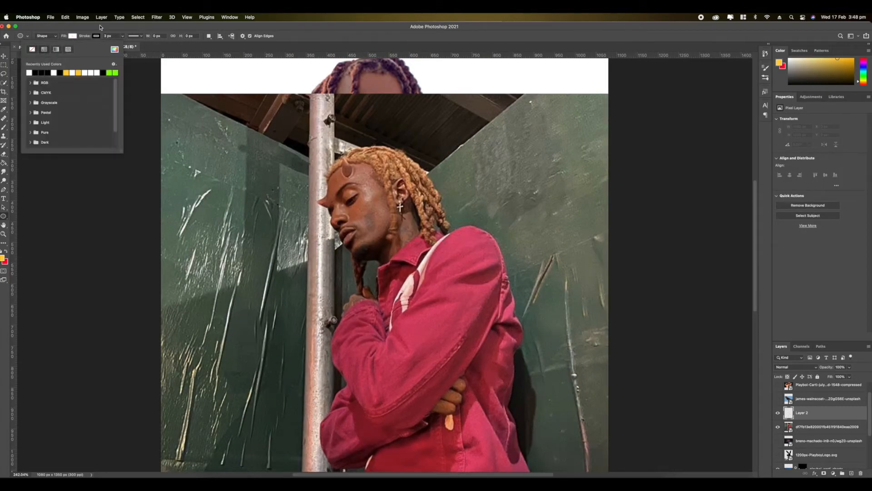
pyautogui.click(98, 36)
pyautogui.click(56, 49)
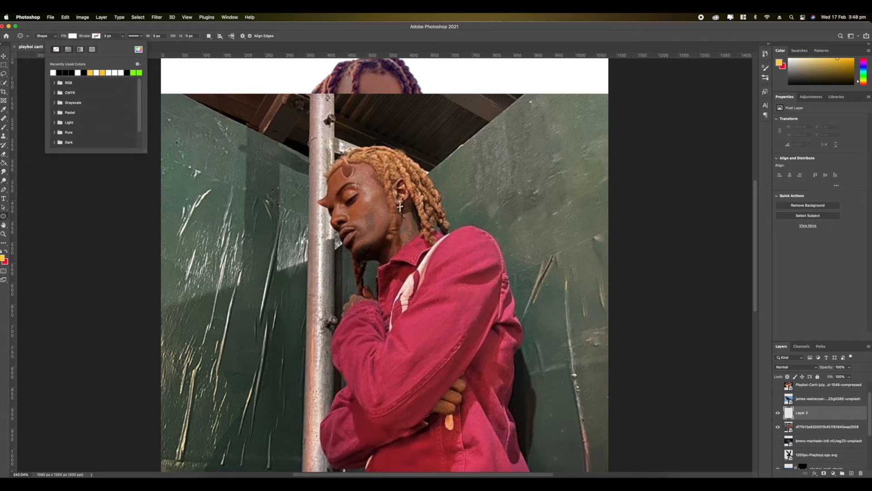
pyautogui.moveTo(302, 134); pyautogui.dragTo(618, 375)
pyautogui.press('v')
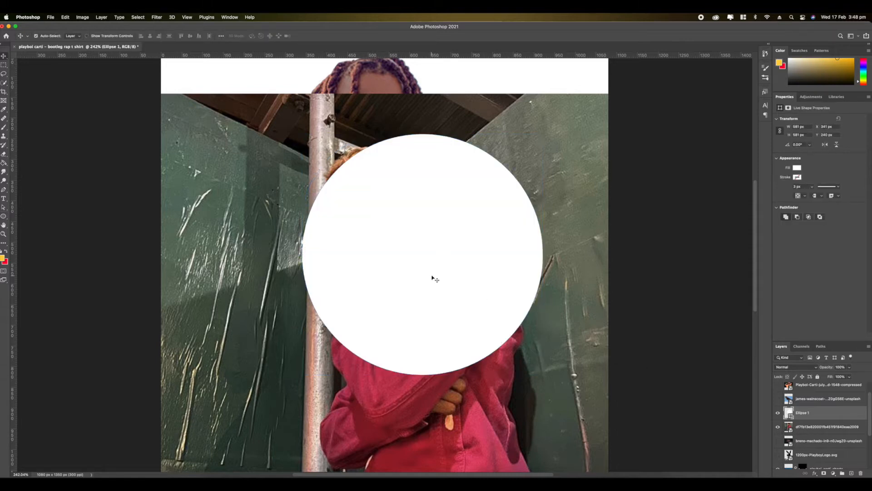
# - Center the white circle over the pink-jacketed figure's head and torso and place the photo layer above it
pyautogui.press('super+t')
pyautogui.moveTo(426, 256); pyautogui.dragTo(403, 263)
pyautogui.press('Return')
pyautogui.moveTo(798, 427); pyautogui.dragTo(797, 411)
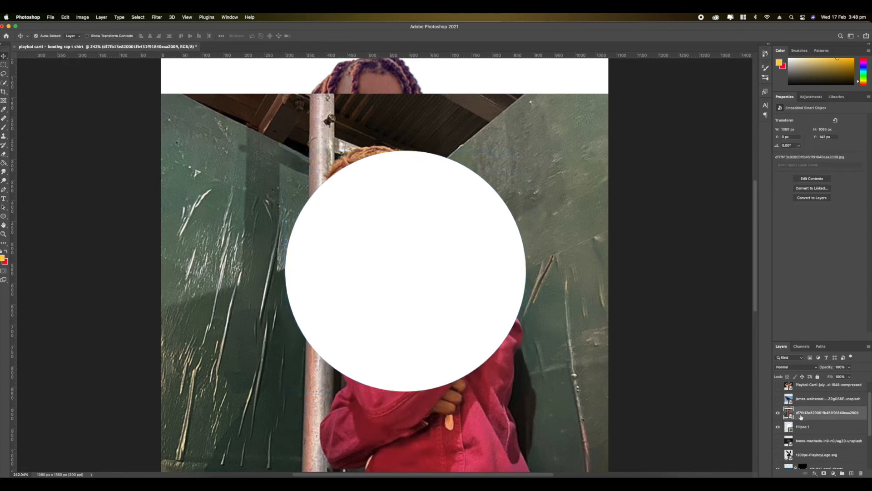
pyautogui.rightClick(808, 413)
pyautogui.click(740, 303)
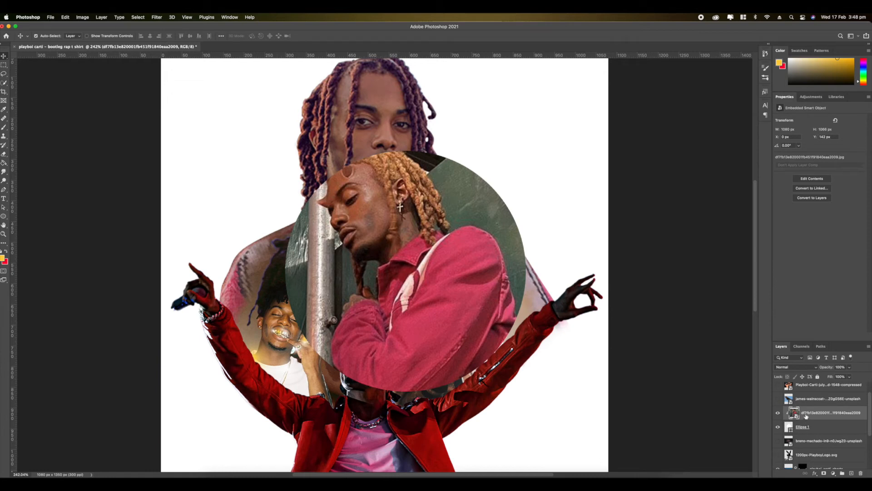
pyautogui.rightClick(807, 415)
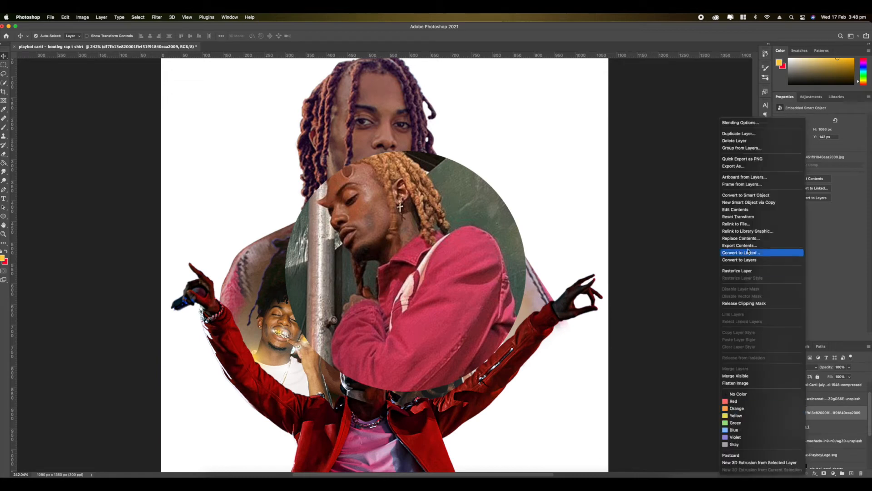
pyautogui.click(743, 303)
# - Set the pink-jacket photo's opacity to 40% and select the white circle's layer beneath it
pyautogui.click(848, 367)
pyautogui.click(832, 377)
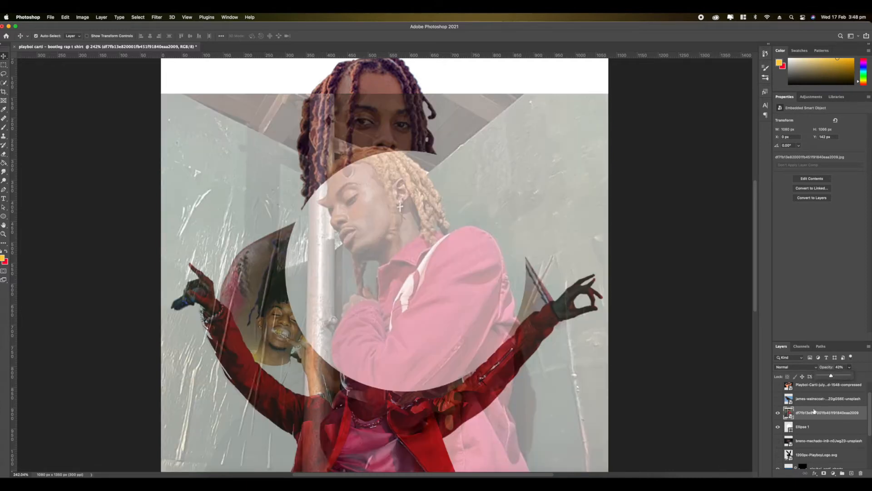
pyautogui.click(790, 429)
pyautogui.scroll(5, 298, 150)
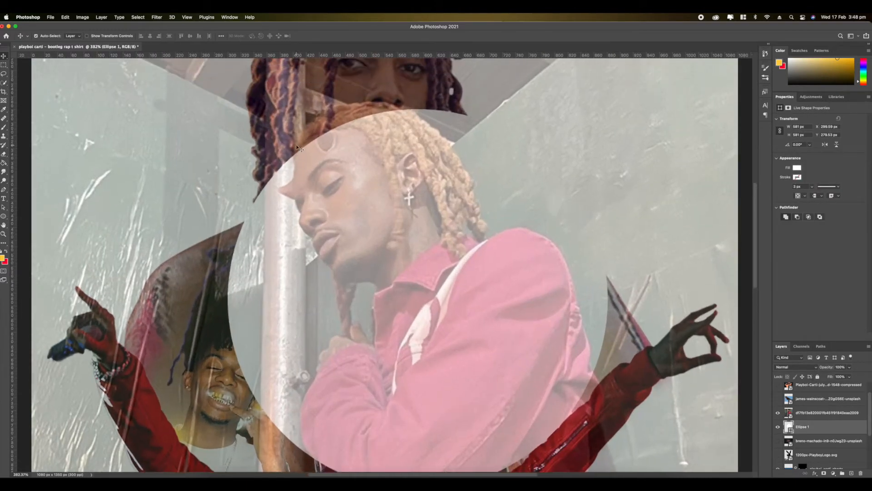
pyautogui.scroll(5, 297, 149)
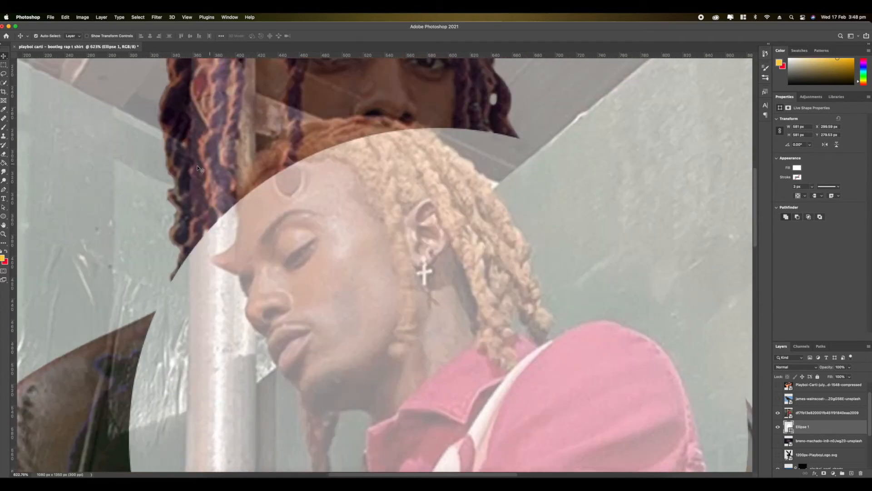
pyautogui.scroll(5, 197, 168)
# - Choose the Brush tool and rasterize the circle shape so that it can be painted on
pyautogui.click(3, 128)
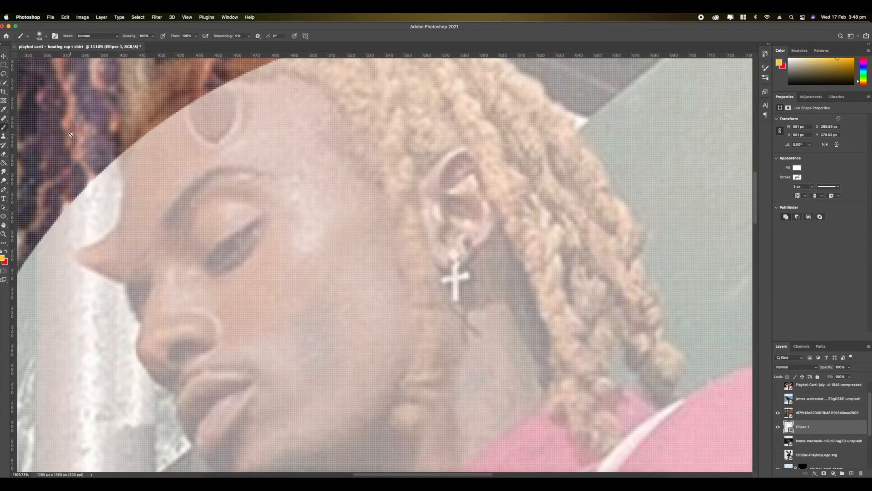
pyautogui.scroll(5, 205, 281)
pyautogui.scroll(-1, 204, 281)
pyautogui.click(302, 296)
pyautogui.click(454, 180)
# - With a white Hard Round brush, extend the circle over the figure's hair and horn that stick out above its edge
pyautogui.rightClick(411, 298)
pyautogui.click(537, 382)
pyautogui.click(317, 313)
pyautogui.press('super+z')
pyautogui.click(789, 59)
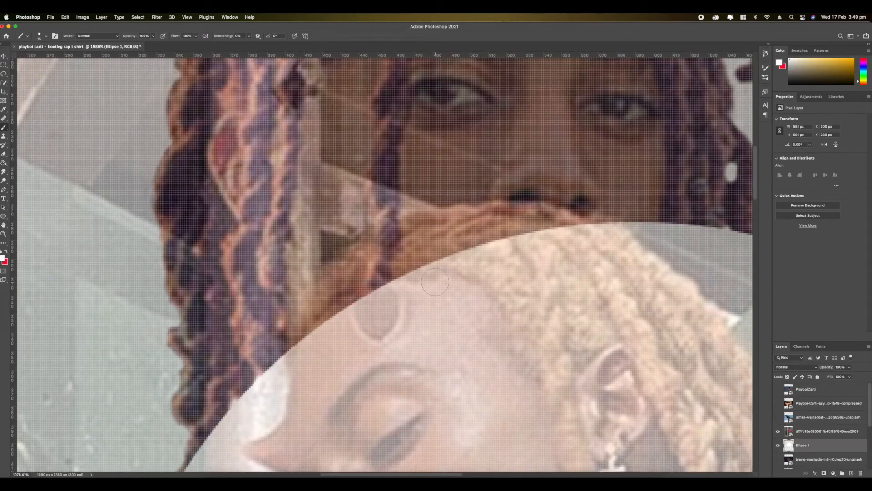
pyautogui.moveTo(435, 282)
pyautogui.mouseDown()
pyautogui.moveTo(295, 336)
pyautogui.moveTo(518, 223)
pyautogui.moveTo(291, 317)
pyautogui.moveTo(611, 221)
pyautogui.moveTo(625, 248)
pyautogui.mouseUp()
# - Clip the pink-jacket photo to the painted circle and set its opacity to 100%
pyautogui.click(826, 438)
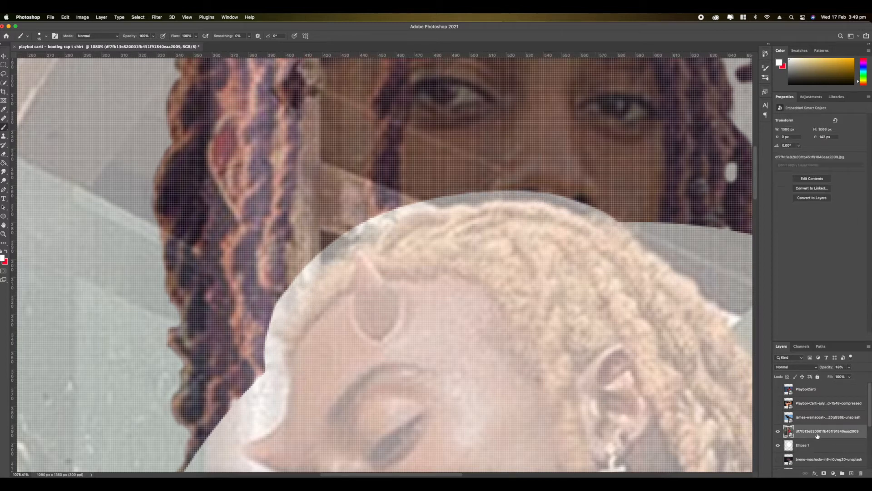
pyautogui.rightClick(826, 438)
pyautogui.click(754, 303)
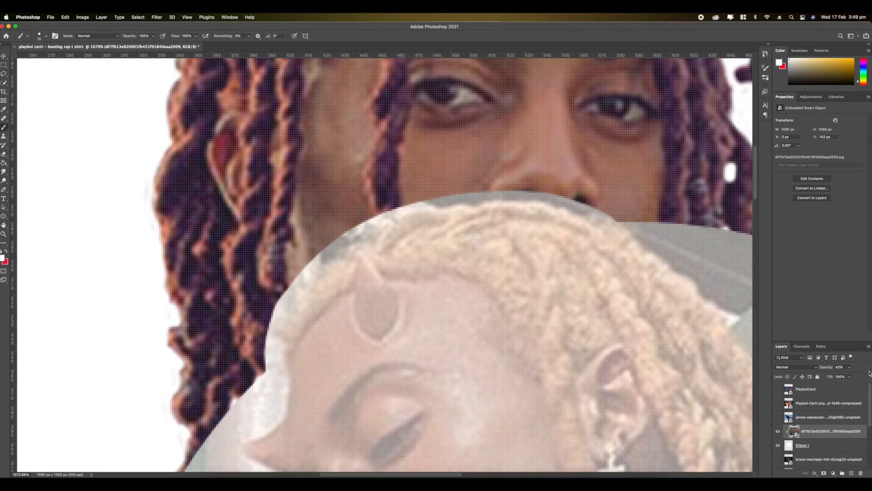
pyautogui.click(851, 368)
pyautogui.moveTo(848, 376); pyautogui.dragTo(867, 376)
# - Add a layer mask to the circle layer and paint black along the hair outline to remove the leftover background
pyautogui.scroll(2, 453, 317)
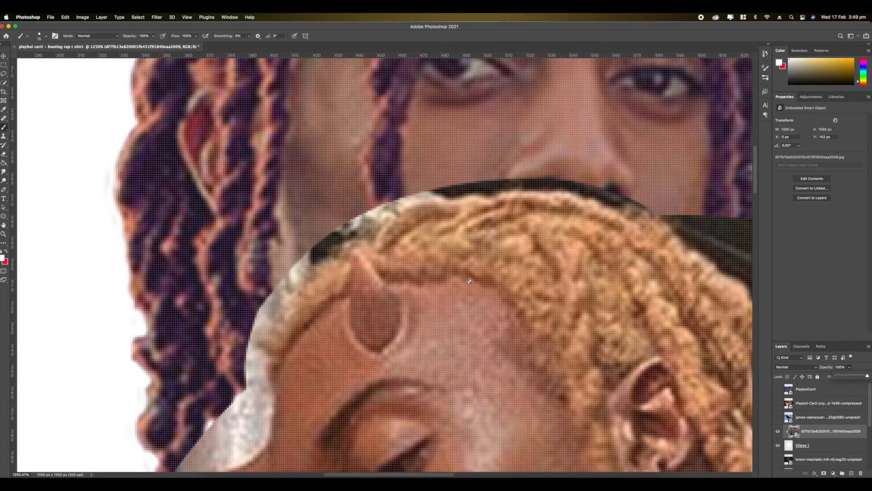
pyautogui.rightClick(472, 282)
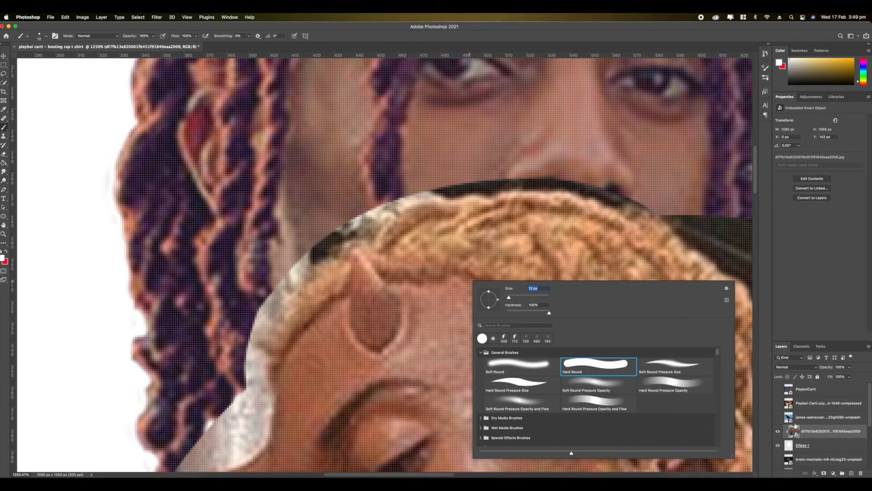
pyautogui.click(799, 450)
pyautogui.click(799, 446)
pyautogui.scroll(2, 281, 281)
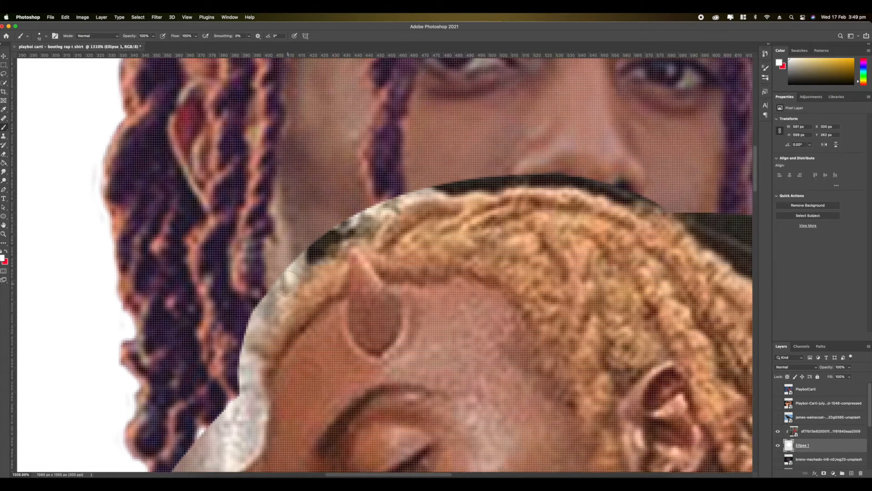
pyautogui.click(824, 474)
pyautogui.scroll(1, 387, 255)
pyautogui.scroll(-5, 348, 231)
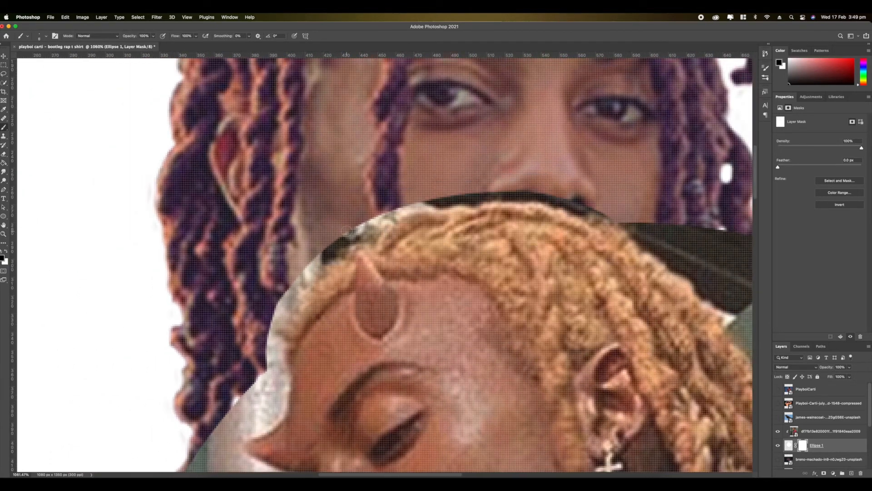
pyautogui.moveTo(268, 369)
pyautogui.mouseDown()
pyautogui.moveTo(331, 244)
pyautogui.moveTo(443, 201)
pyautogui.moveTo(585, 209)
pyautogui.moveTo(387, 219)
pyautogui.mouseUp()
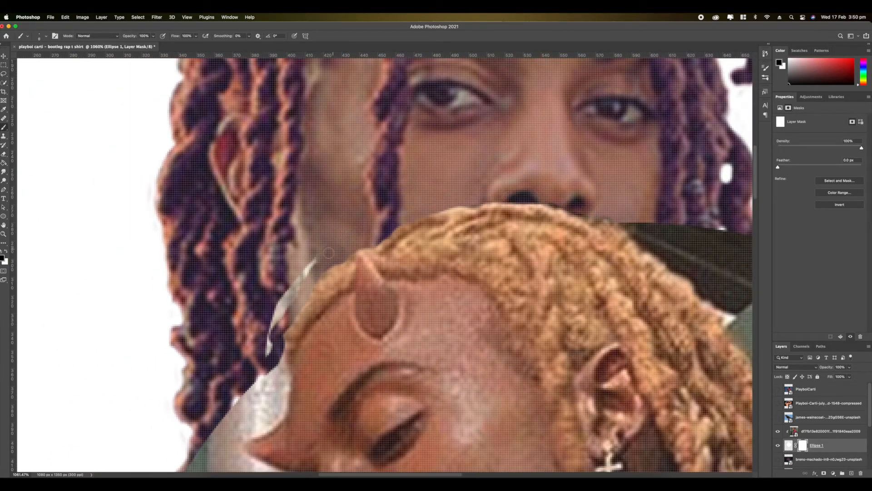
# - Convert the pink-jacket photo and its masked circle into one smart object
pyautogui.press('super+0')
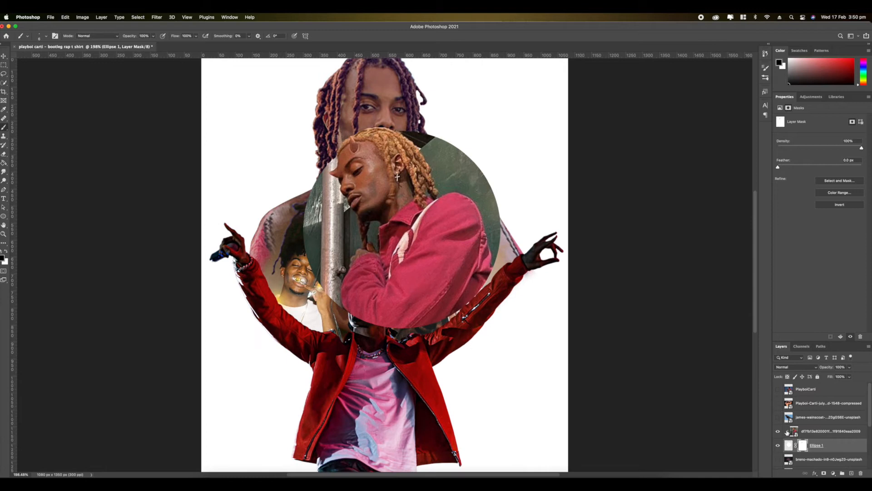
pyautogui.click(809, 434)
pyautogui.rightClick(810, 434)
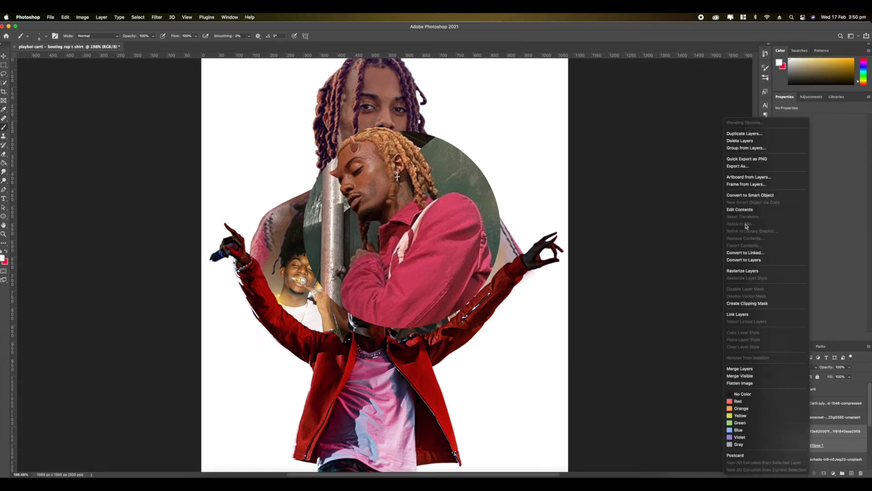
pyautogui.click(750, 194)
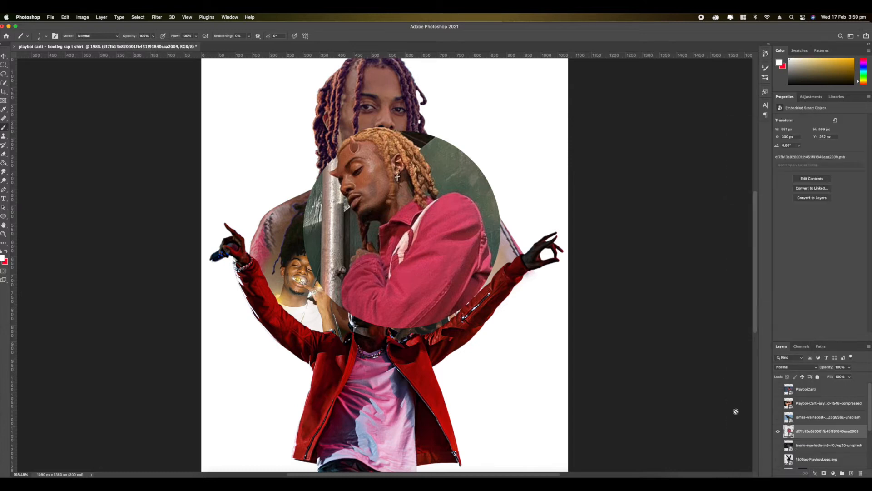
# - Hide the circle-framed pink-jacket figure to reveal the collage behind it
pyautogui.scroll(5, 536, 377)
pyautogui.scroll(-4, 453, 288)
pyautogui.scroll(-5, 324, 240)
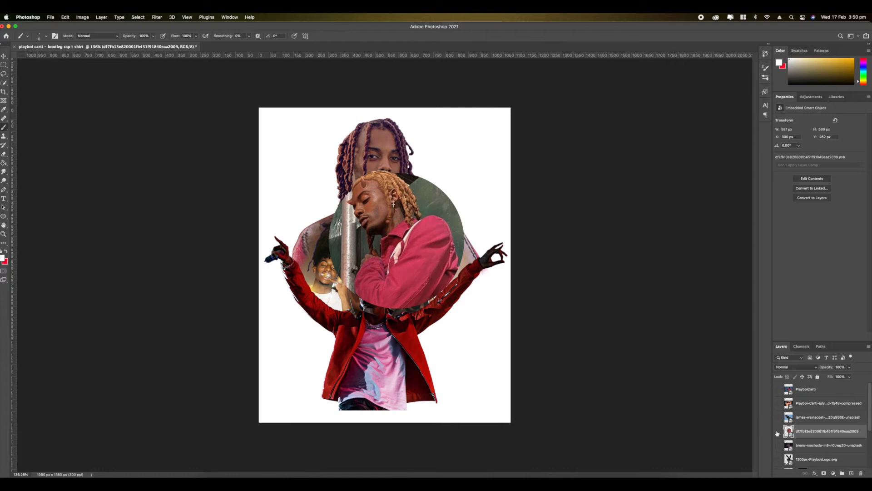
pyautogui.click(778, 431)
pyautogui.scroll(2, 445, 211)
pyautogui.scroll(-5, 438, 214)
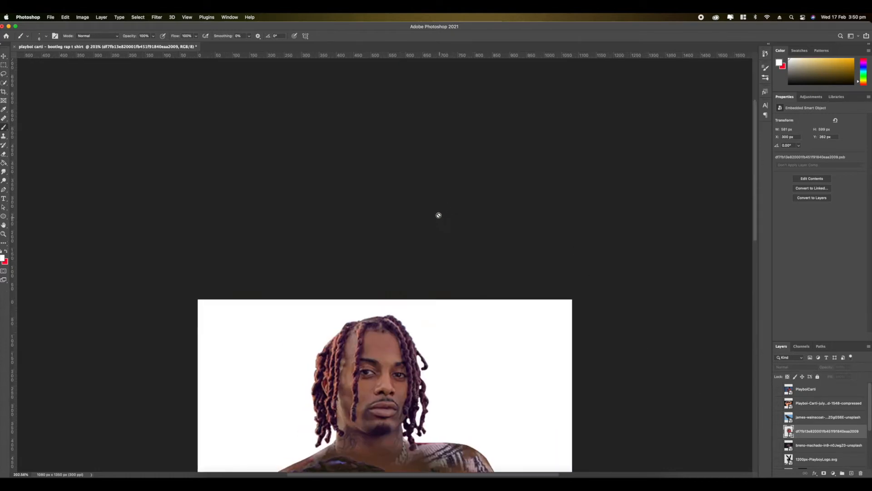
pyautogui.scroll(3, 376, 230)
pyautogui.scroll(-4, 376, 230)
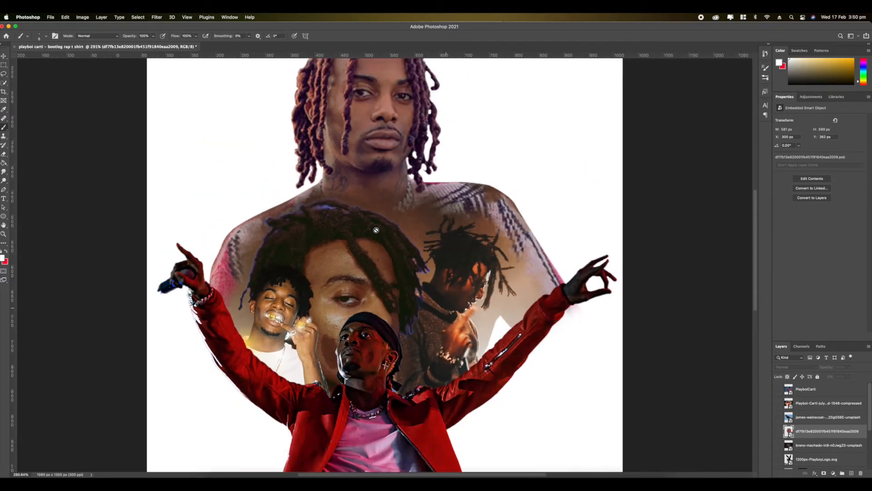
# - Show the purple lightning photo and move its layer beneath the main portrait, directly above the white background
pyautogui.click(777, 445)
pyautogui.scroll(-1, 538, 348)
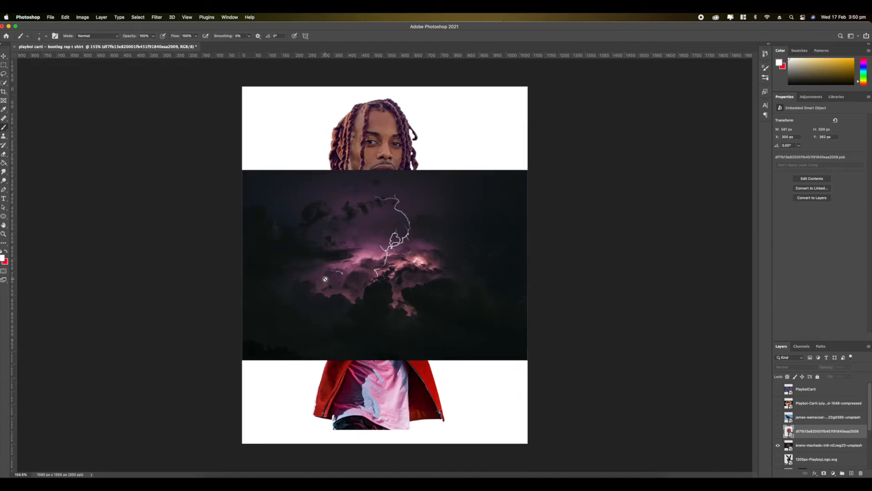
pyautogui.scroll(3, 539, 347)
pyautogui.scroll(-4, 538, 347)
pyautogui.click(799, 446)
pyautogui.scroll(-3, 799, 445)
pyautogui.scroll(-1, 814, 422)
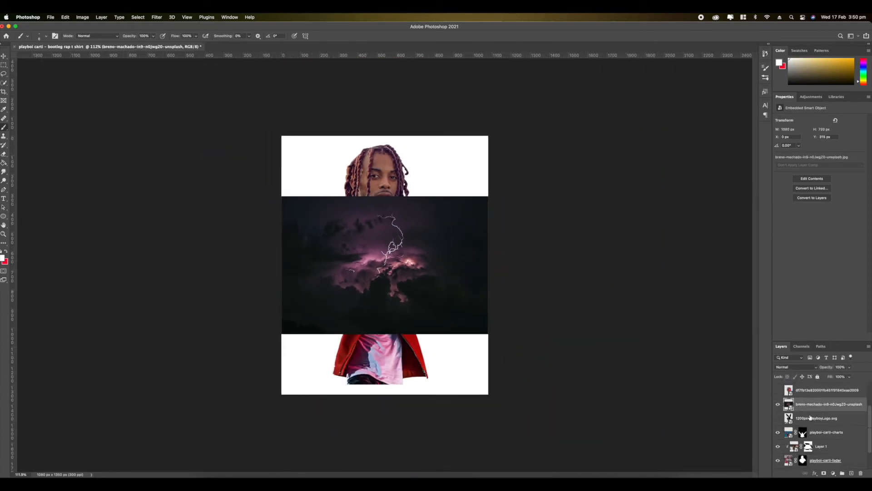
pyautogui.moveTo(802, 404); pyautogui.dragTo(807, 446)
# - Flip the lightning photo vertically, rotate it to portrait orientation, enlarge it behind the figures and add a layer mask
pyautogui.scroll(3, 321, 248)
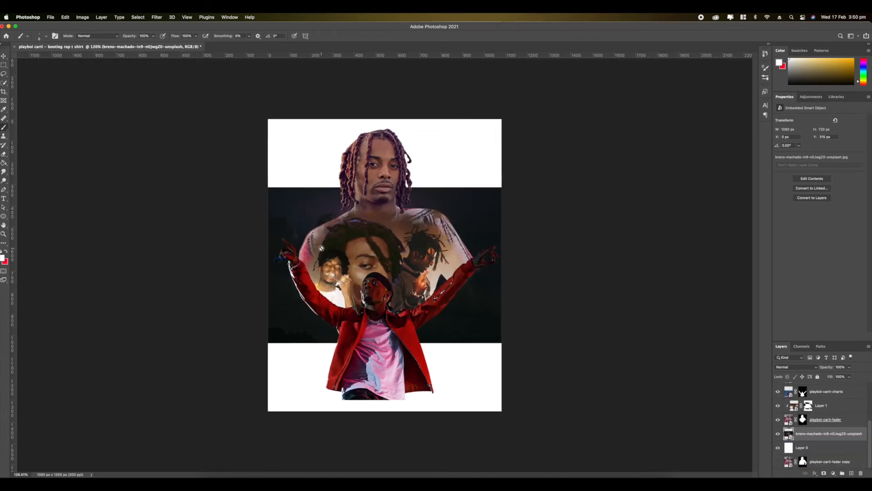
pyautogui.press('super+t')
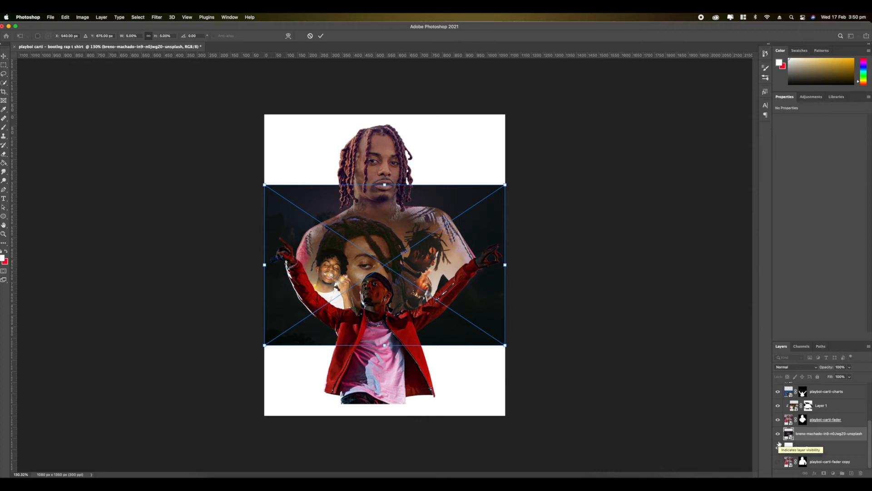
pyautogui.rightClick(385, 295)
pyautogui.click(402, 429)
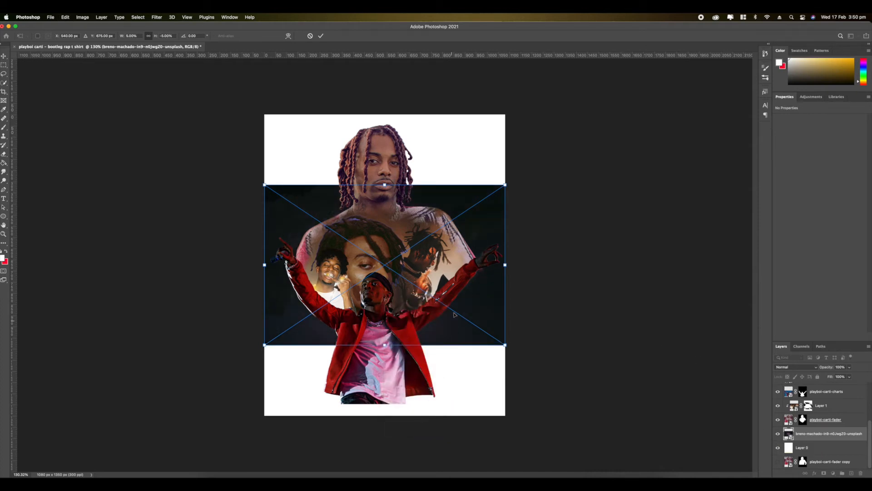
pyautogui.rightClick(395, 275)
pyautogui.click(421, 343)
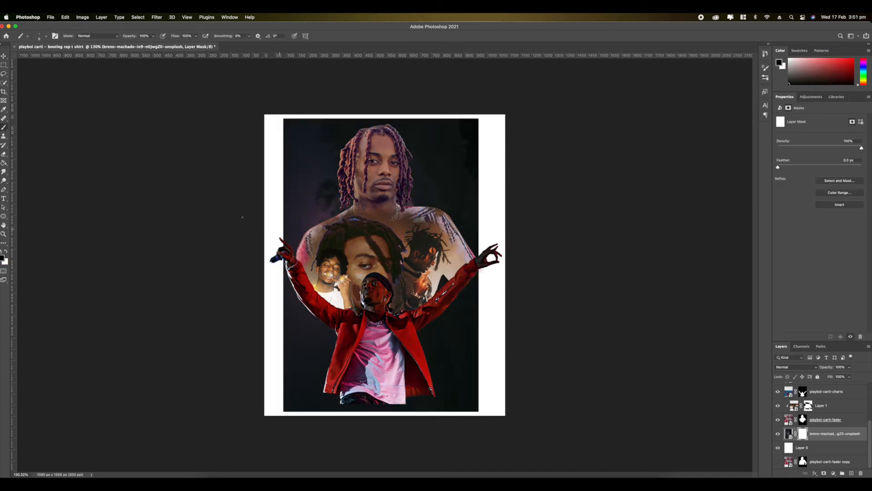
# - Paint black on the lightning photo's mask with a smoke-shaped brush to fade its upper edge and corners into clouds
pyautogui.rightClick(363, 219)
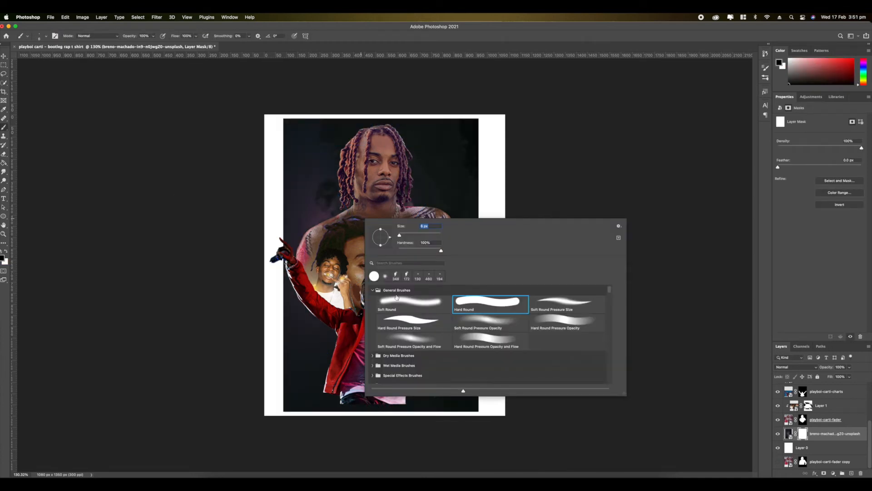
pyautogui.click(373, 290)
pyautogui.click(402, 277)
pyautogui.click(293, 136)
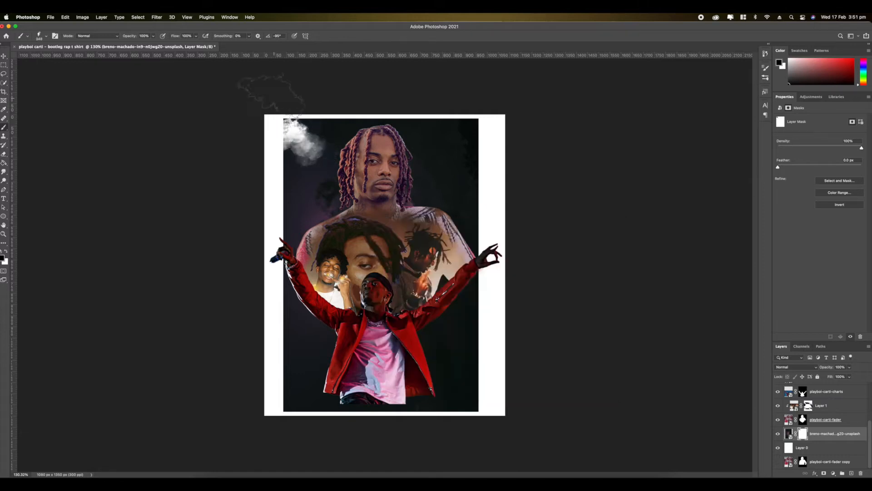
pyautogui.moveTo(302, 100)
pyautogui.mouseDown()
pyautogui.moveTo(252, 164)
pyautogui.moveTo(353, 84)
pyautogui.moveTo(466, 107)
pyautogui.moveTo(494, 157)
pyautogui.mouseUp()
pyautogui.rightClick(458, 422)
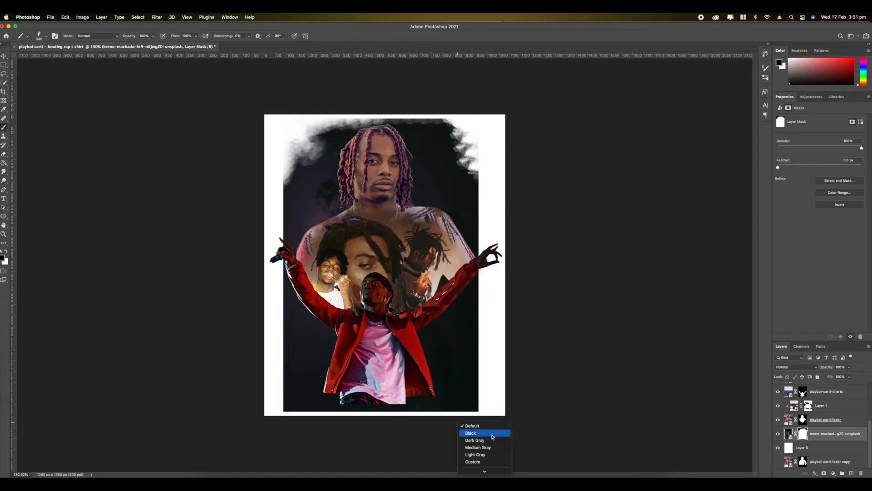
pyautogui.rightClick(470, 405)
pyautogui.scroll(-1, 510, 422)
pyautogui.scroll(1, 510, 422)
pyautogui.click(531, 316)
pyautogui.click(293, 417)
pyautogui.press('super+z')
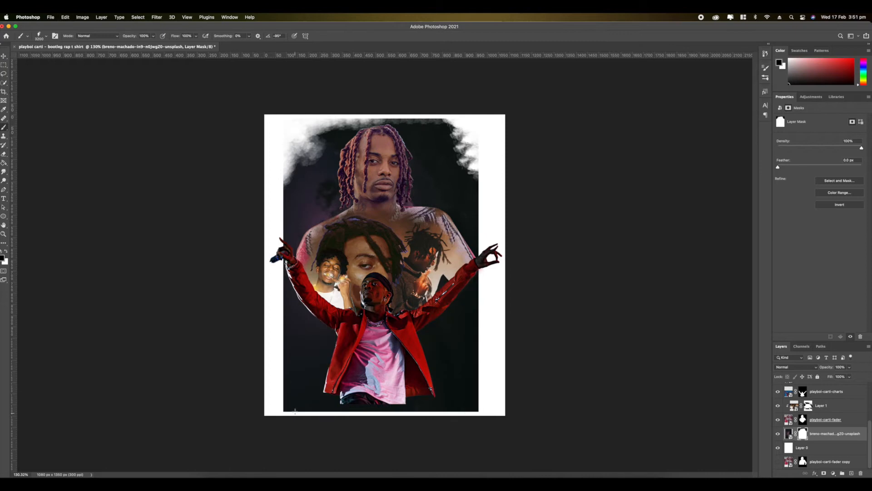
pyautogui.click(293, 417)
pyautogui.press('super+z')
# - Stamp a 1400 px smoke brush on the mask to dissolve the lightning photo's lower corners and both sides
pyautogui.rightClick(387, 402)
pyautogui.click(459, 316)
pyautogui.click(271, 422)
pyautogui.click(498, 420)
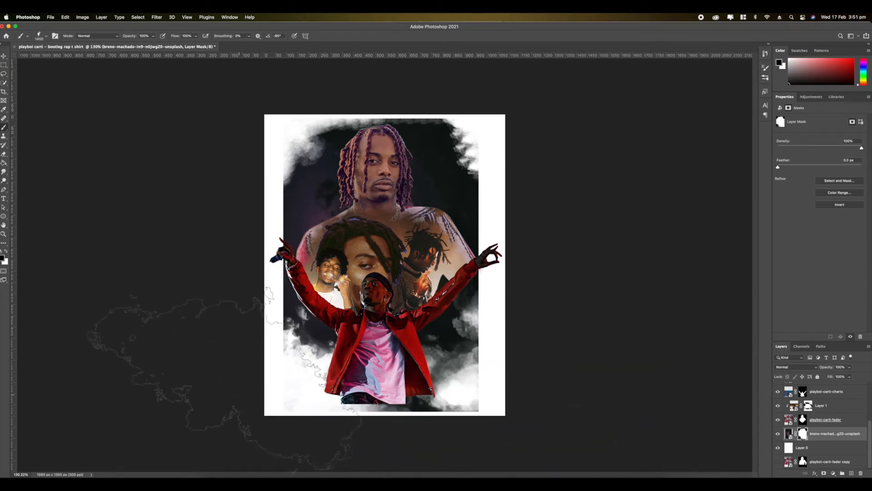
pyautogui.click(198, 255)
pyautogui.click(195, 191)
pyautogui.click(551, 198)
pyautogui.click(605, 273)
pyautogui.click(561, 277)
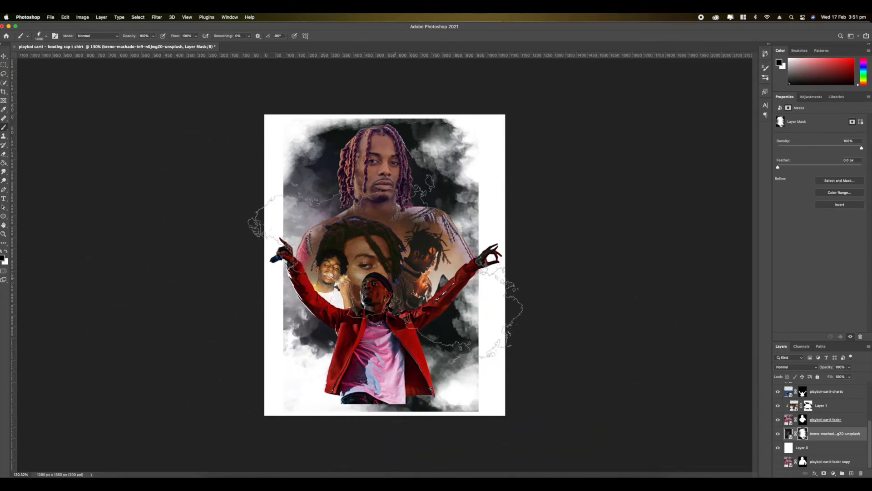
# - Switch to the Soft Round brush and paint out the straight side edges of the lightning photo on its mask
pyautogui.rightClick(419, 259)
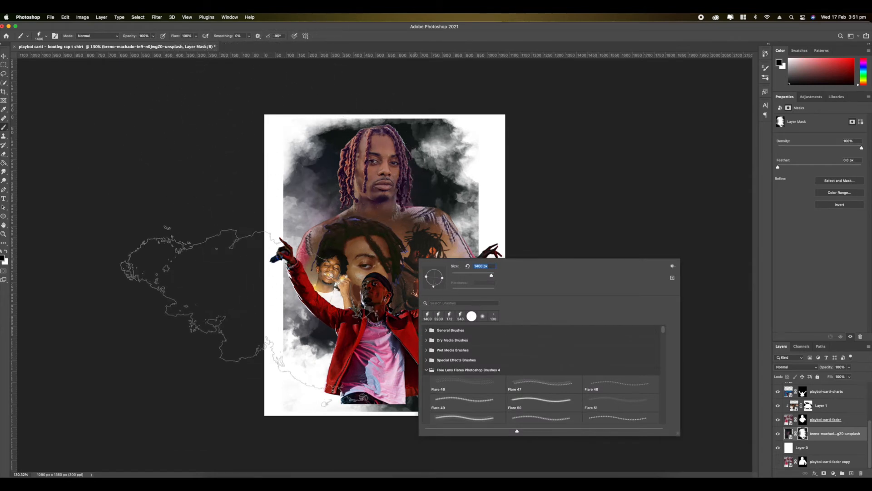
pyautogui.click(426, 331)
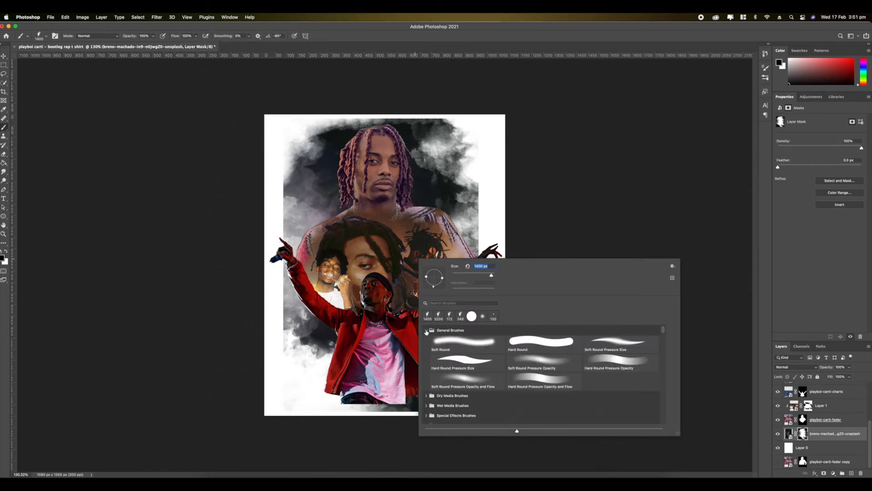
pyautogui.click(475, 344)
pyautogui.write('25')
pyautogui.press('Return')
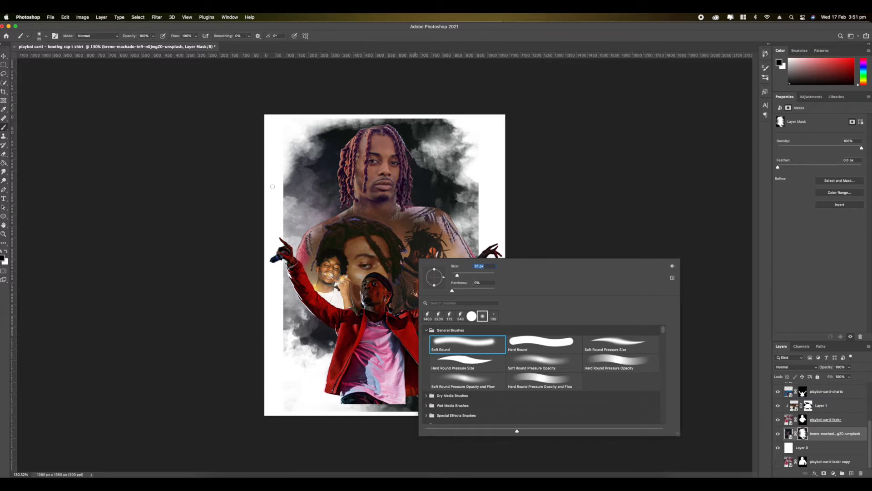
pyautogui.click(273, 186)
pyautogui.scroll(3, 273, 187)
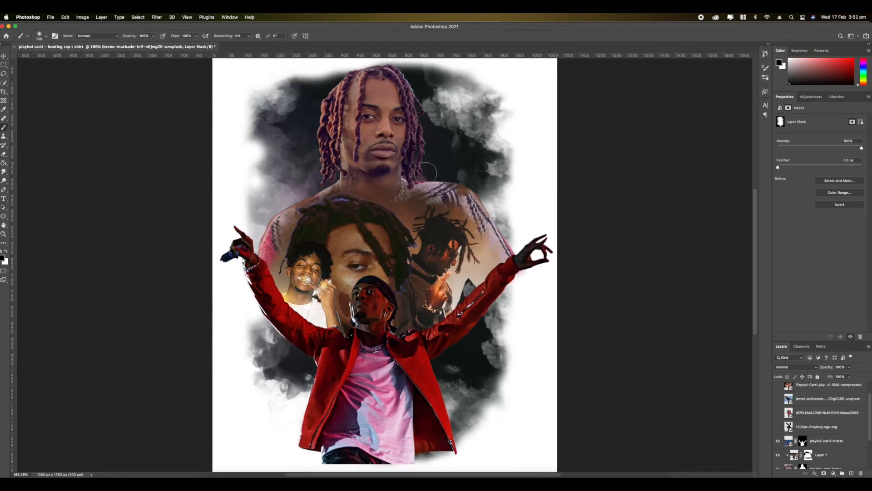
pyautogui.scroll(5, 384, 265)
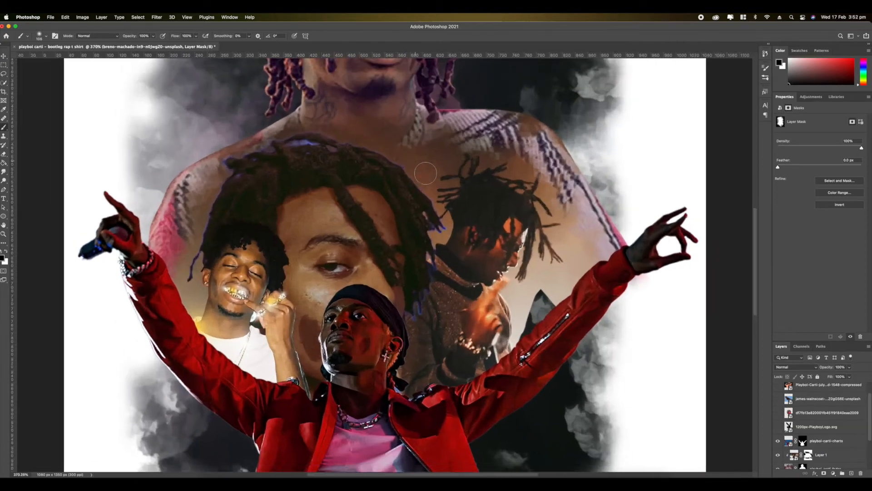
# - Show the flying bat photo and mask away its blue sky so only the bat remains
pyautogui.scroll(-6, 385, 264)
pyautogui.click(778, 399)
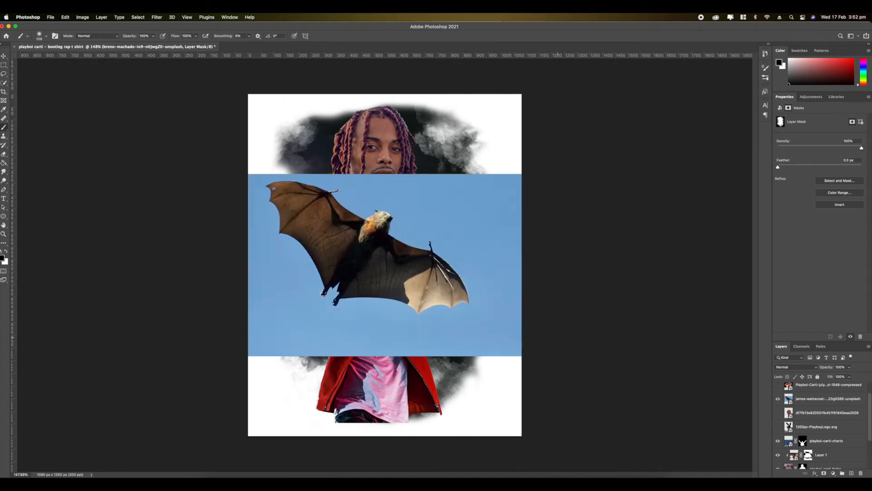
pyautogui.click(808, 398)
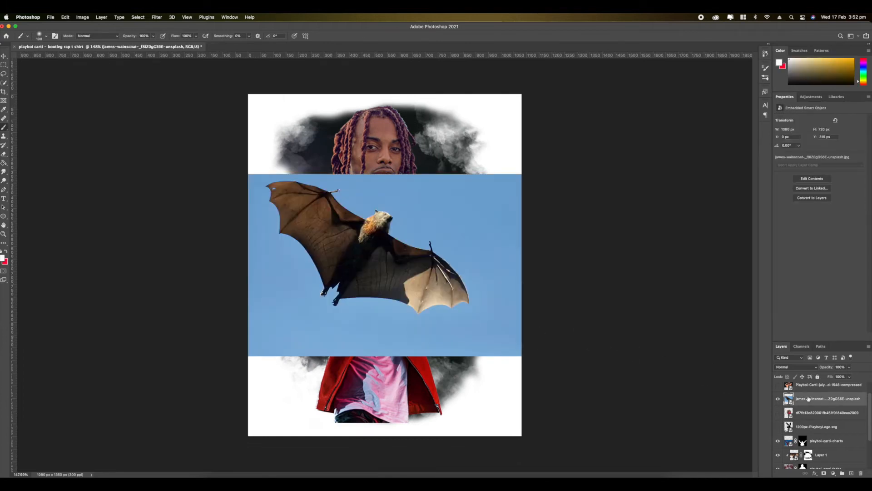
pyautogui.press('super+equal')
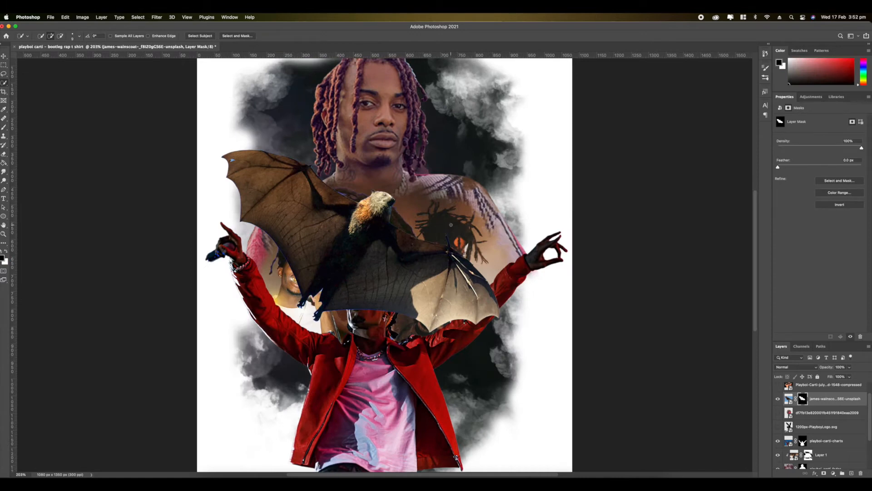
# - Scale the bat down and place it beside the main portrait, above the shoulder on the right of the artwork
pyautogui.press('super+t')
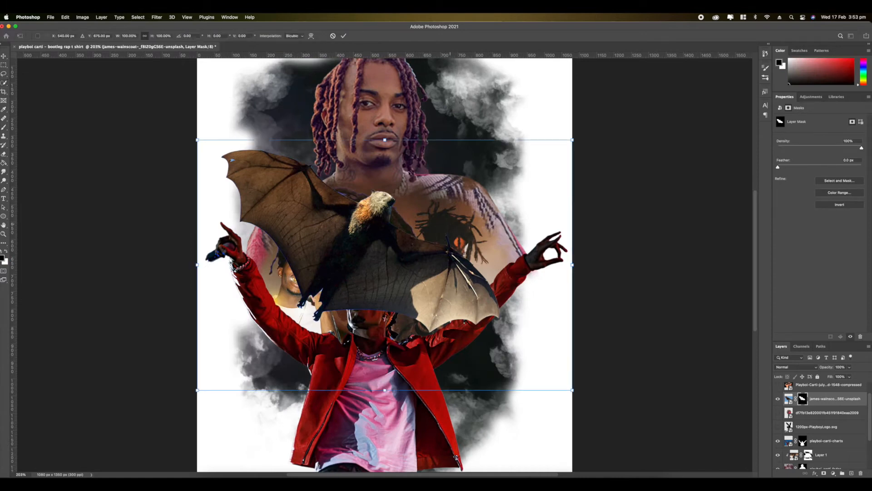
pyautogui.moveTo(196, 140); pyautogui.dragTo(352, 244)
pyautogui.moveTo(516, 345); pyautogui.dragTo(585, 190)
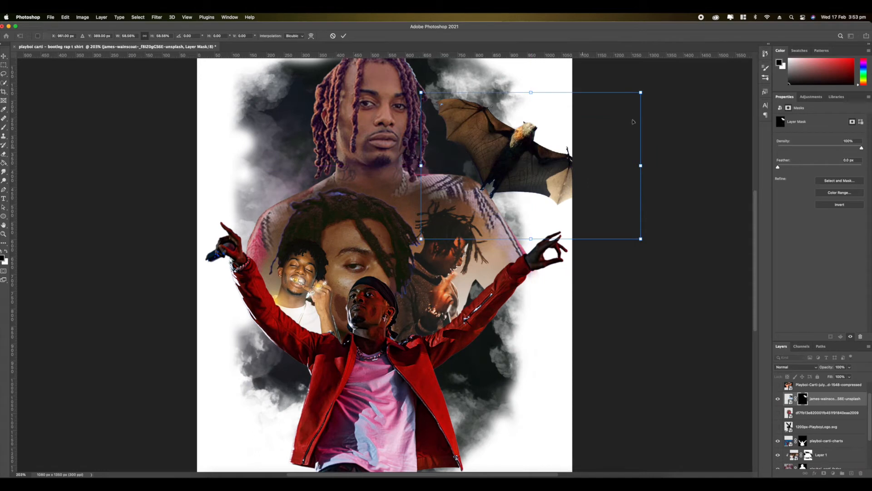
pyautogui.moveTo(641, 93); pyautogui.dragTo(563, 145)
pyautogui.moveTo(515, 185); pyautogui.dragTo(529, 163)
pyautogui.press('Return')
# - Duplicate the bat, shrink the copy, rotate it to about -53° and place it above the main portrait's opposite shoulder
pyautogui.moveTo(829, 399); pyautogui.dragTo(829, 407)
pyautogui.press('super+t')
pyautogui.moveTo(503, 162); pyautogui.dragTo(310, 192)
pyautogui.moveTo(398, 141); pyautogui.dragTo(318, 160)
pyautogui.moveTo(309, 220); pyautogui.dragTo(275, 185)
pyautogui.press('Return')
pyautogui.scroll(4, 385, 254)
pyautogui.scroll(-4, 385, 255)
pyautogui.scroll(4, 385, 254)
pyautogui.scroll(-4, 530, 344)
pyautogui.scroll(1, 808, 427)
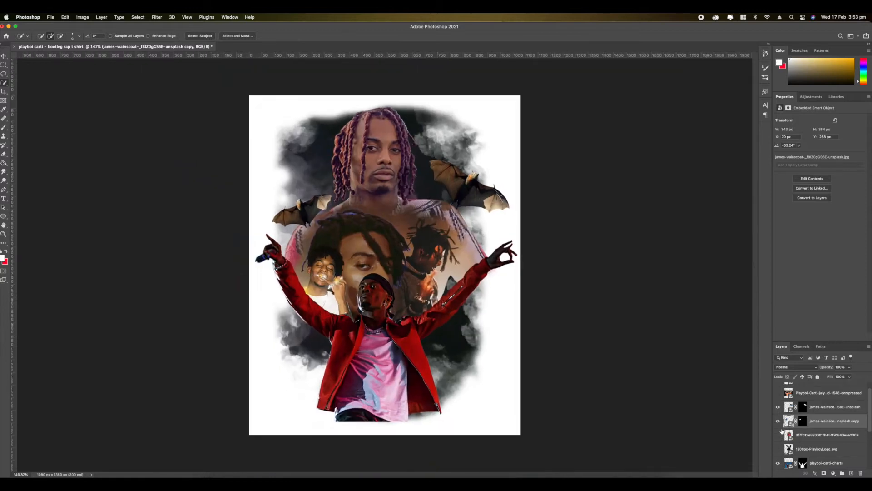
# - Show the circular pink-jacket photo, scale it down and place it in the artwork's upper left corner
pyautogui.click(778, 435)
pyautogui.click(813, 436)
pyautogui.press('super+t')
pyautogui.moveTo(249, 131); pyautogui.dragTo(342, 224)
pyautogui.moveTo(428, 262); pyautogui.dragTo(293, 124)
pyautogui.press('Return')
pyautogui.scroll(2, 279, 115)
# - Add a red inside stroke a few pixels wide around the circular photo
pyautogui.rightClick(817, 438)
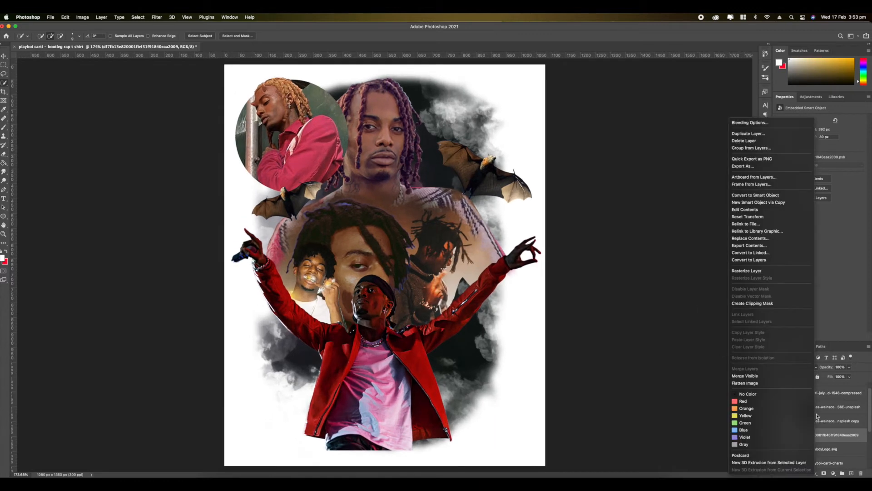
pyautogui.click(700, 136)
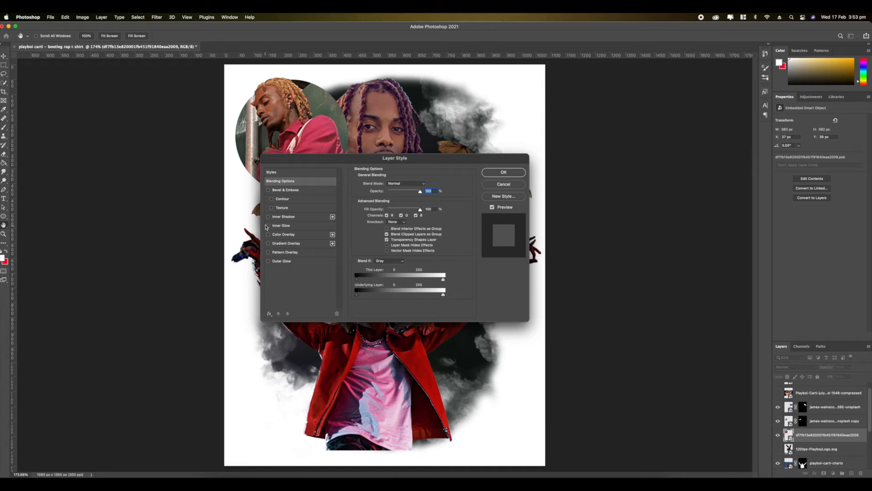
pyautogui.click(269, 314)
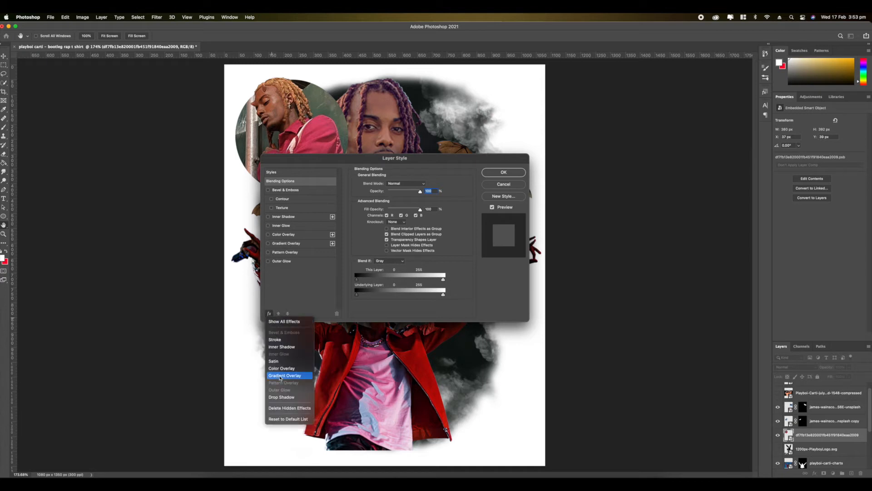
pyautogui.click(277, 339)
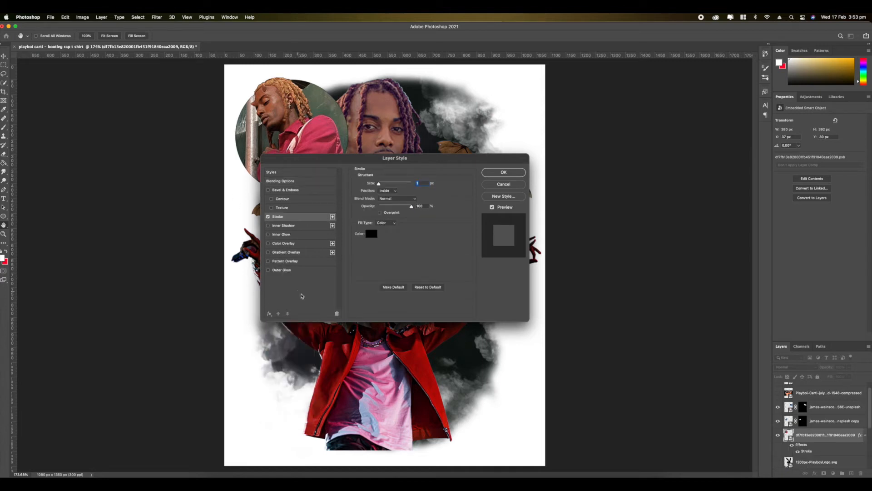
pyautogui.click(372, 233)
pyautogui.click(666, 199)
pyautogui.press('Return')
pyautogui.moveTo(418, 189); pyautogui.dragTo(421, 190)
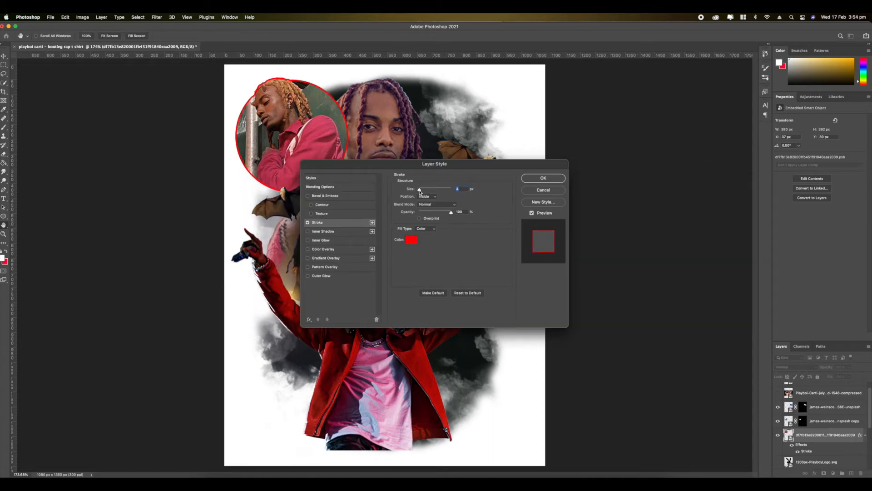
# - Give the circular photo a red (ff0000) outer glow in Overlay mode with reduced opacity
pyautogui.click(307, 276)
pyautogui.click(328, 277)
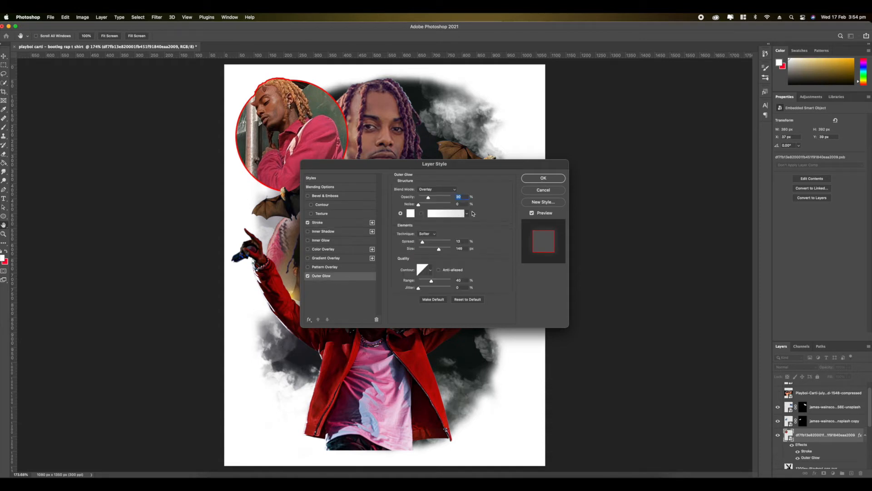
pyautogui.click(410, 214)
pyautogui.click(706, 204)
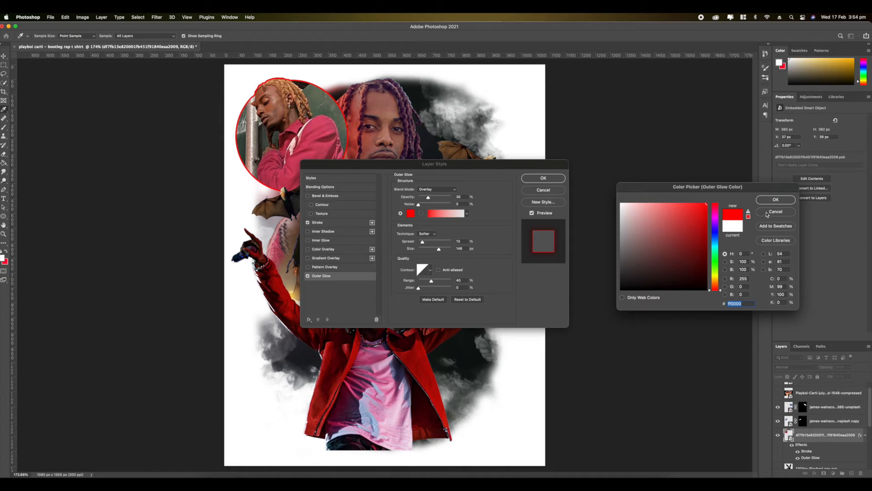
pyautogui.click(775, 199)
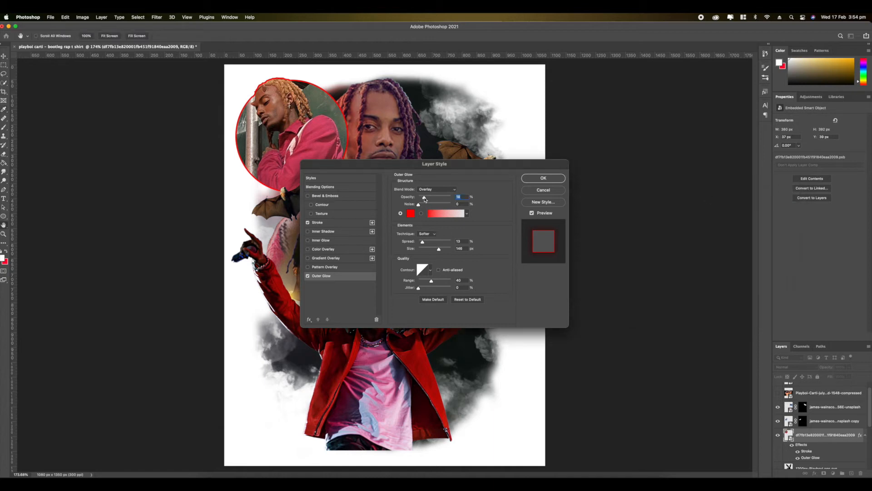
pyautogui.click(543, 178)
pyautogui.scroll(10, 275, 147)
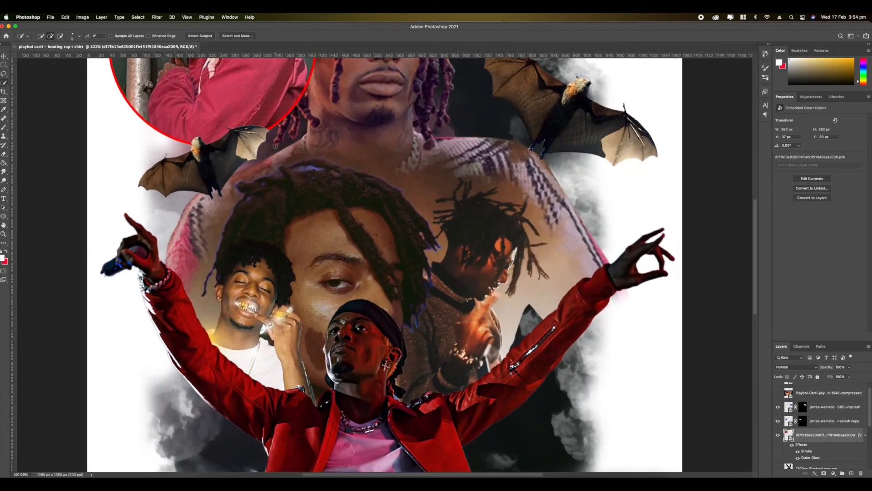
pyautogui.scroll(-9, 275, 146)
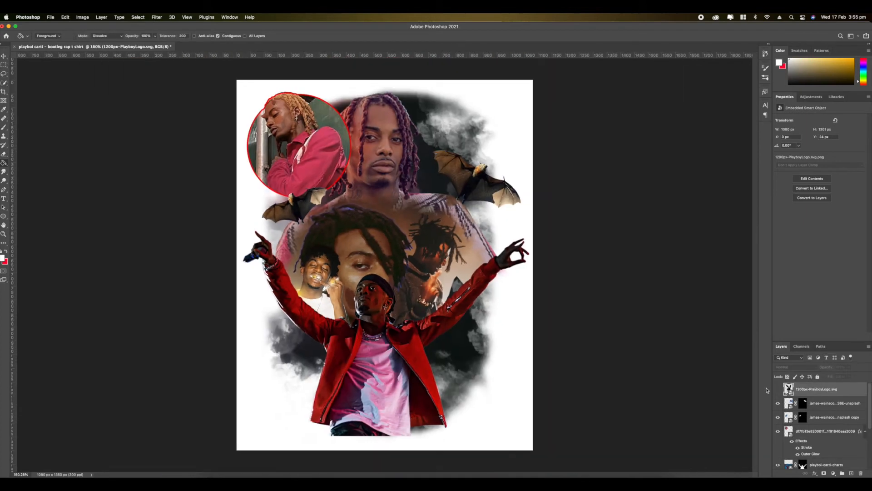
# - Show the Playboy bunny logo above the other layers and scale it down
pyautogui.click(777, 389)
pyautogui.scroll(3, 448, 313)
pyautogui.scroll(-4, 445, 316)
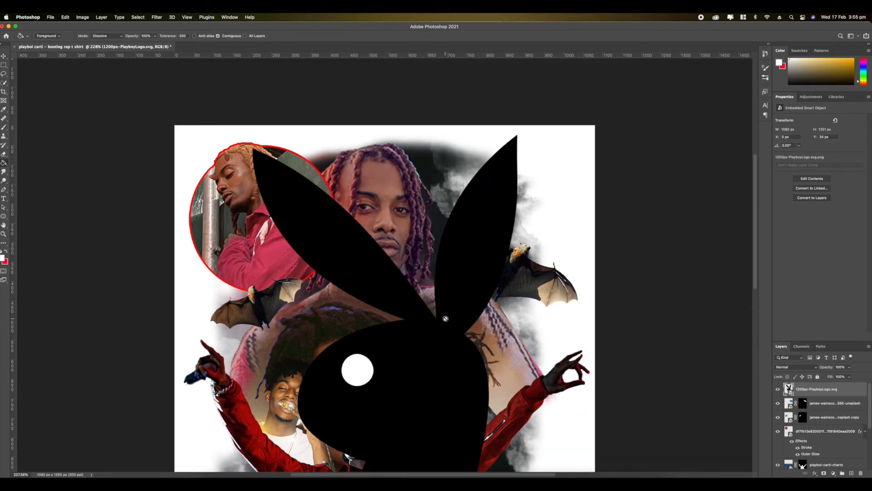
pyautogui.scroll(-3, 445, 318)
pyautogui.scroll(1, 445, 318)
pyautogui.press('super+t')
pyautogui.moveTo(289, 150); pyautogui.dragTo(346, 218)
pyautogui.moveTo(409, 298); pyautogui.dragTo(402, 292)
pyautogui.press('Return')
# - Add a layer mask to the bunny logo and brush across the strip along its lower edge
pyautogui.click(824, 473)
pyautogui.scroll(2, 408, 318)
pyautogui.click(3, 128)
pyautogui.moveTo(334, 394); pyautogui.dragTo(504, 388)
# - Resize the bunny logo, tilt it about 8.3° and place it at the artwork's lower right beside the red jacket
pyautogui.click(789, 389)
pyautogui.press('super+t')
pyautogui.moveTo(470, 168); pyautogui.dragTo(485, 178)
pyautogui.moveTo(415, 279); pyautogui.dragTo(442, 341)
pyautogui.moveTo(393, 262); pyautogui.dragTo(411, 281)
pyautogui.press('Return')
# - Apply a bright red Color Overlay to the bunny logo
pyautogui.rightClick(818, 389)
pyautogui.click(756, 124)
pyautogui.click(422, 270)
pyautogui.click(574, 233)
pyautogui.click(710, 215)
pyautogui.click(858, 210)
pyautogui.moveTo(506, 185); pyautogui.dragTo(266, 362)
pyautogui.moveTo(429, 391); pyautogui.dragTo(473, 364)
pyautogui.click(537, 378)
pyautogui.click(401, 377)
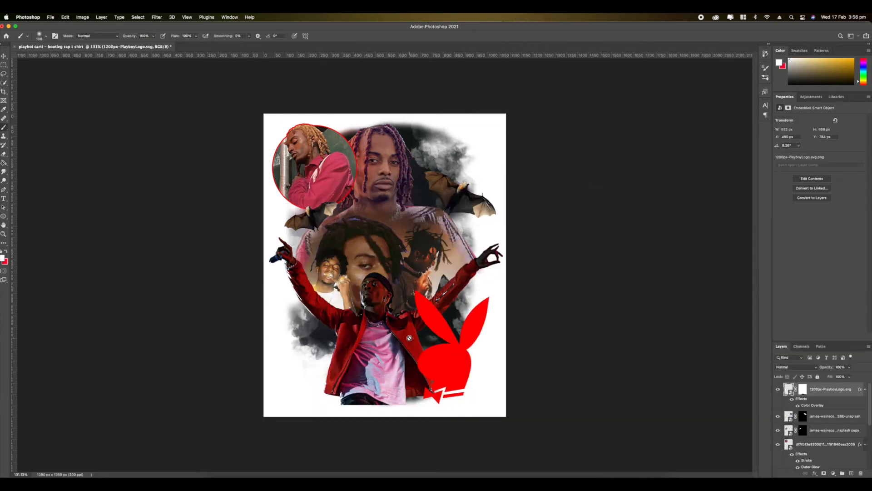
# - Break up the lightning photo's smooth upper edge by painting its mask with a small smoke brush
pyautogui.scroll(-10, 816, 434)
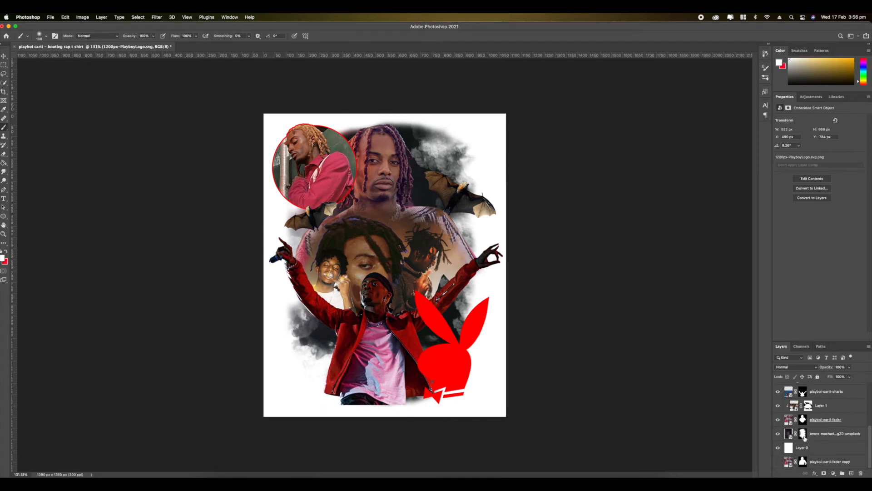
pyautogui.click(803, 434)
pyautogui.scroll(4, 368, 214)
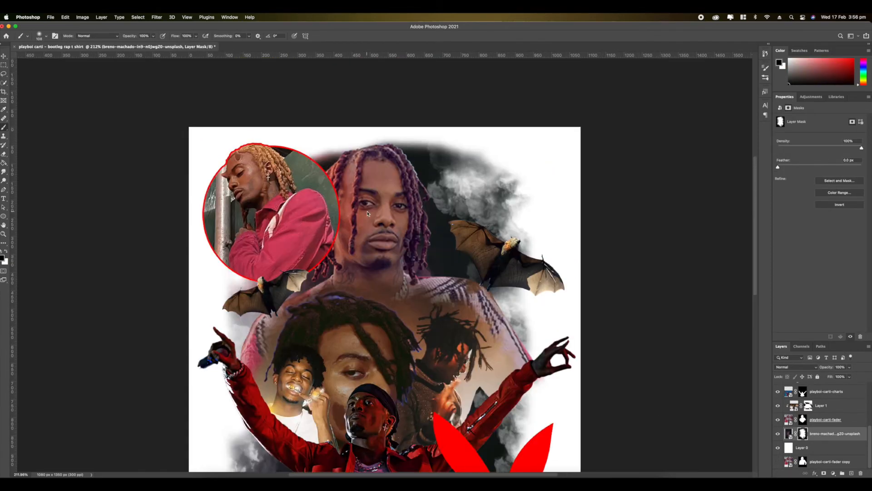
pyautogui.rightClick(368, 214)
pyautogui.click(391, 269)
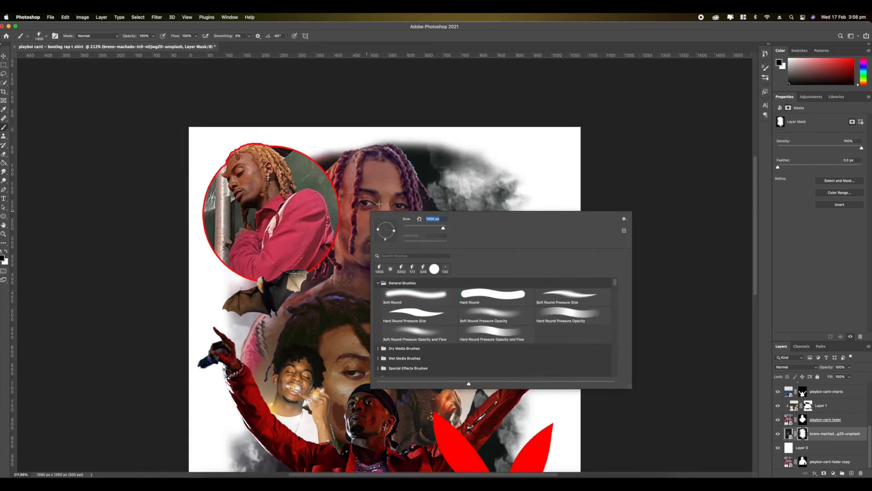
pyautogui.click(716, 81)
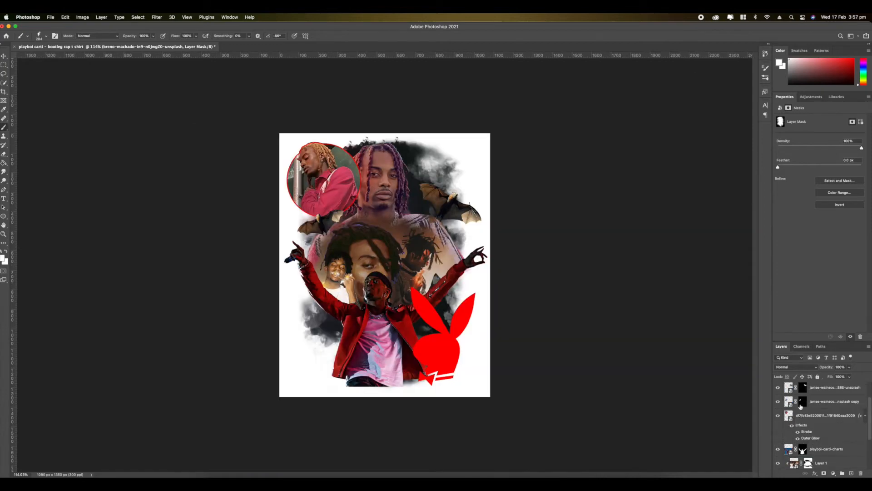
pyautogui.scroll(2, 799, 406)
# - Combine all artwork layers, from the bunny logo down to the lightning photo, into one smart object
pyautogui.click(815, 392)
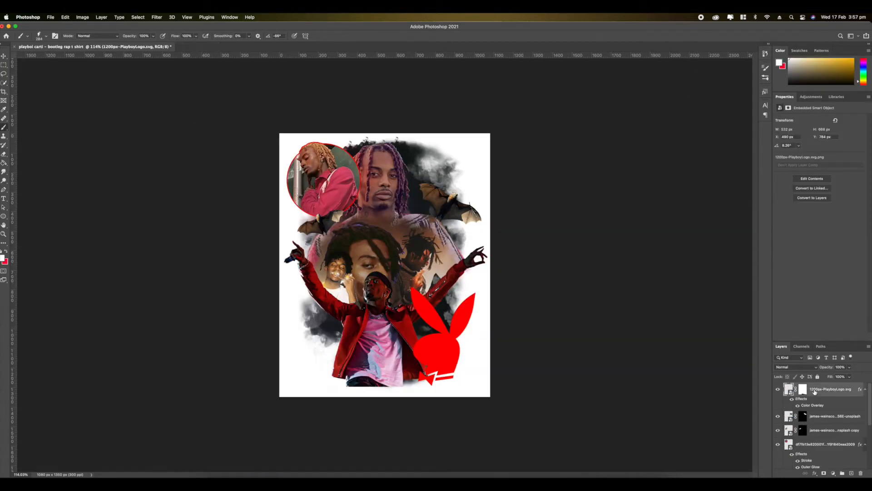
pyautogui.scroll(-5, 830, 415)
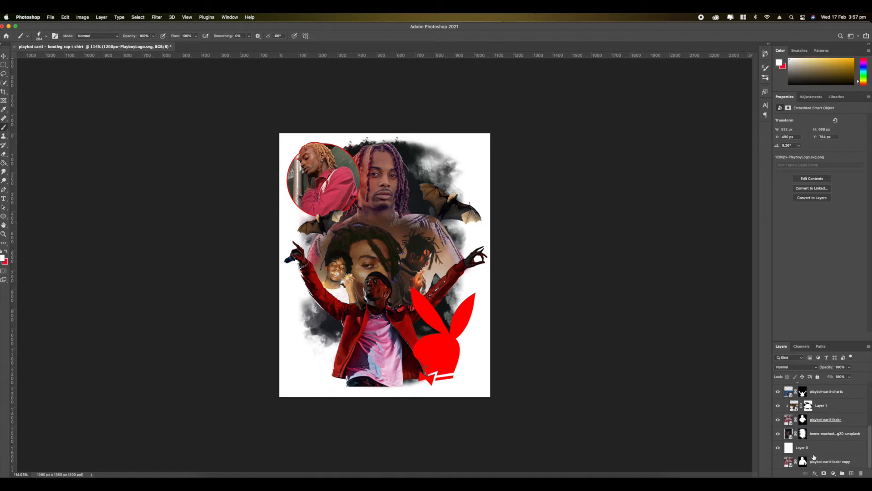
pyautogui.keyDown('shift'); pyautogui.click(813, 434); pyautogui.keyUp('shift')
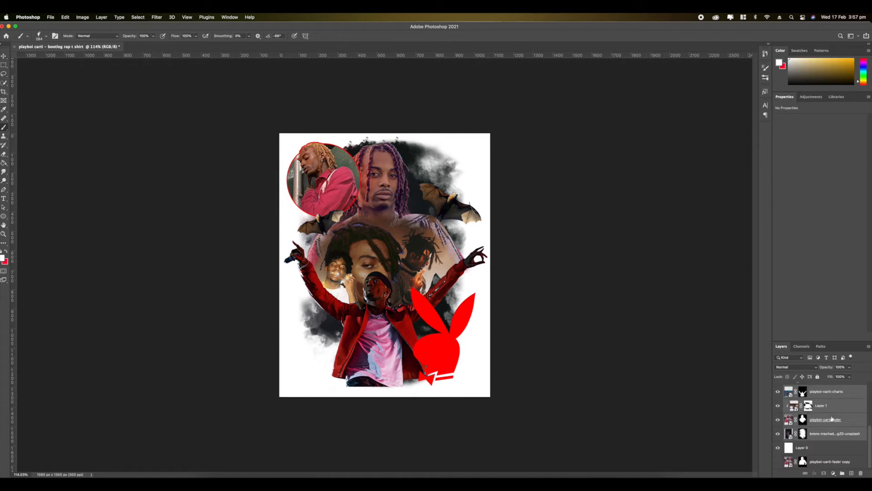
pyautogui.scroll(5, 822, 445)
pyautogui.rightClick(825, 395)
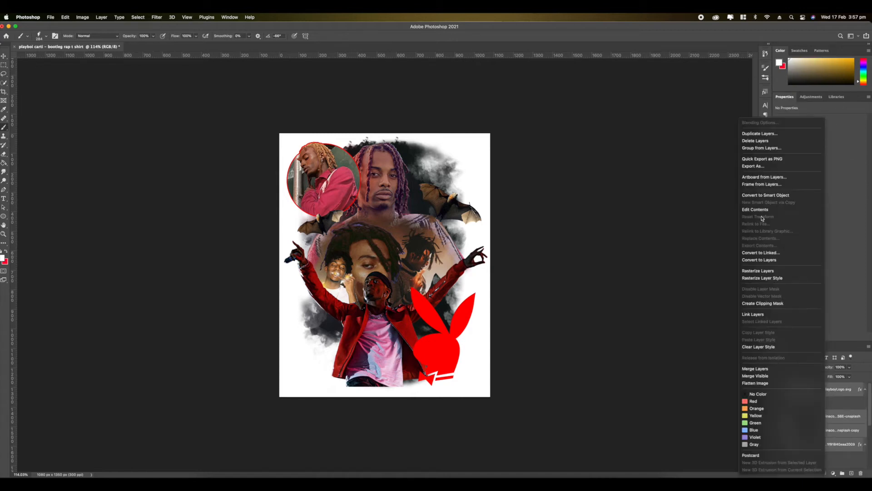
pyautogui.click(755, 196)
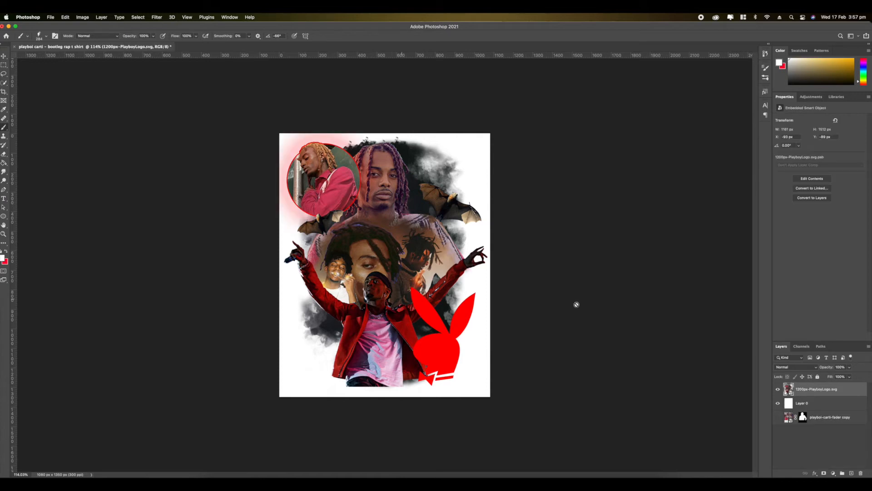
# - Scale the combined artwork down and centre it on the page, leaving a white margin all around
pyautogui.press('super+t')
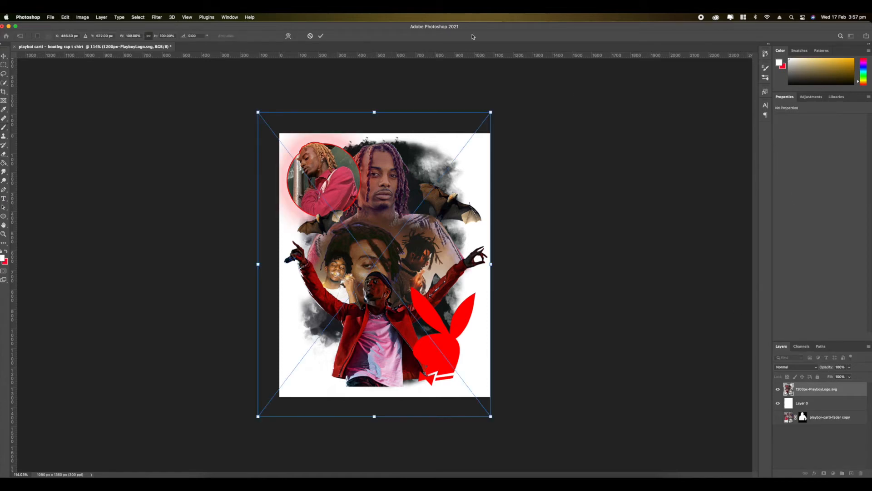
pyautogui.moveTo(491, 113); pyautogui.dragTo(470, 141)
pyautogui.moveTo(423, 194); pyautogui.dragTo(443, 181)
pyautogui.moveTo(491, 128); pyautogui.dragTo(476, 145)
pyautogui.moveTo(360, 187); pyautogui.dragTo(360, 176)
pyautogui.press('Return')
pyautogui.press('super+equal')
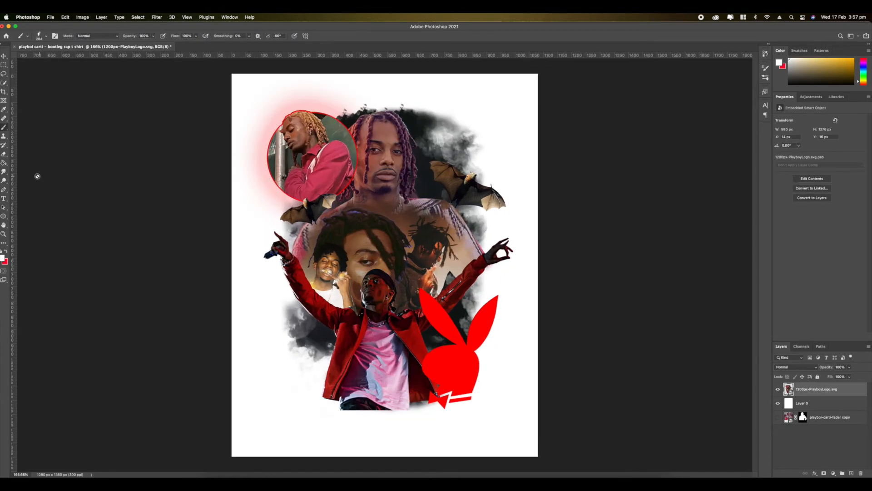
# - Add a centred title reading "playboi" over the lower artwork, set in pale yellow Headline Text
pyautogui.click(3, 199)
pyautogui.press('super+equal')
pyautogui.scroll(-5, 344, 358)
pyautogui.press('super+alt+shift+n')
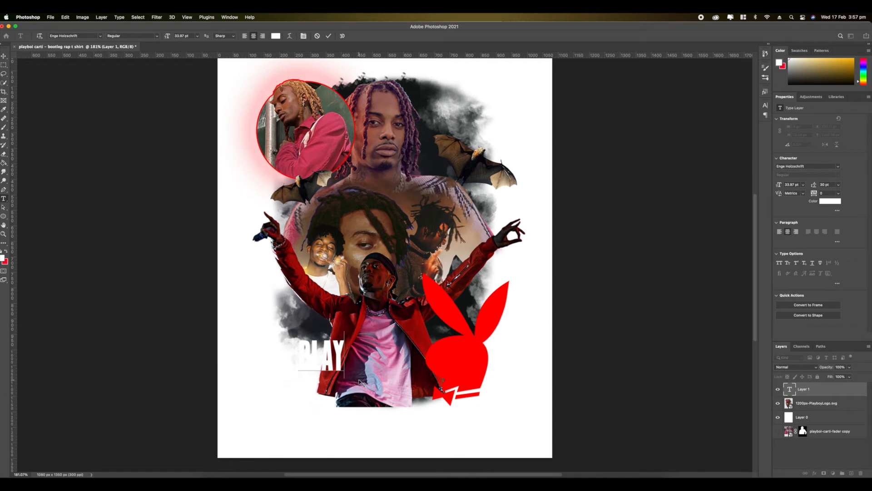
pyautogui.press('super+Tab')
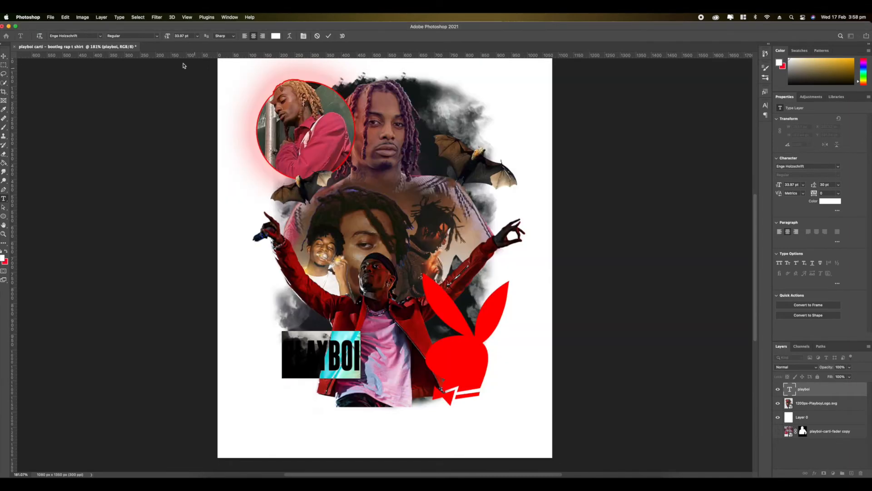
pyautogui.click(100, 35)
pyautogui.click(126, 155)
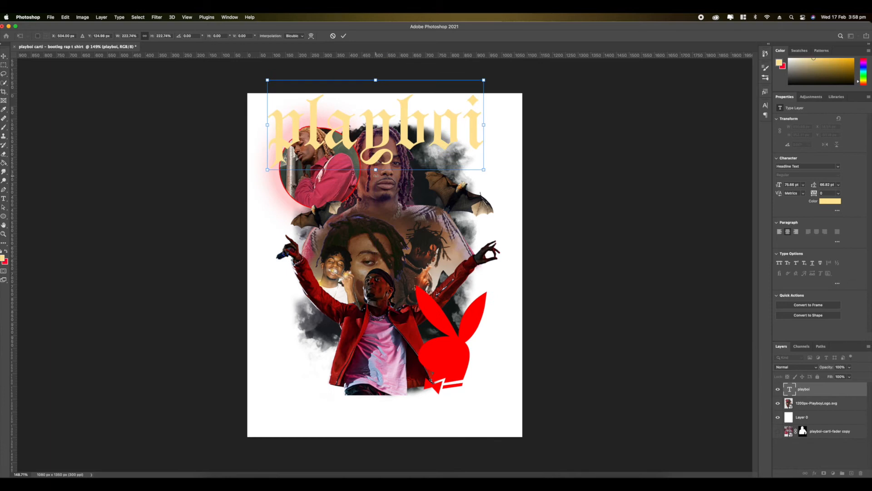
# - Capitalise the title to "Playboi" and enlarge it to 82.38 pt, spanning nearly the full page width near the bottom
pyautogui.moveTo(429, 102); pyautogui.dragTo(440, 374)
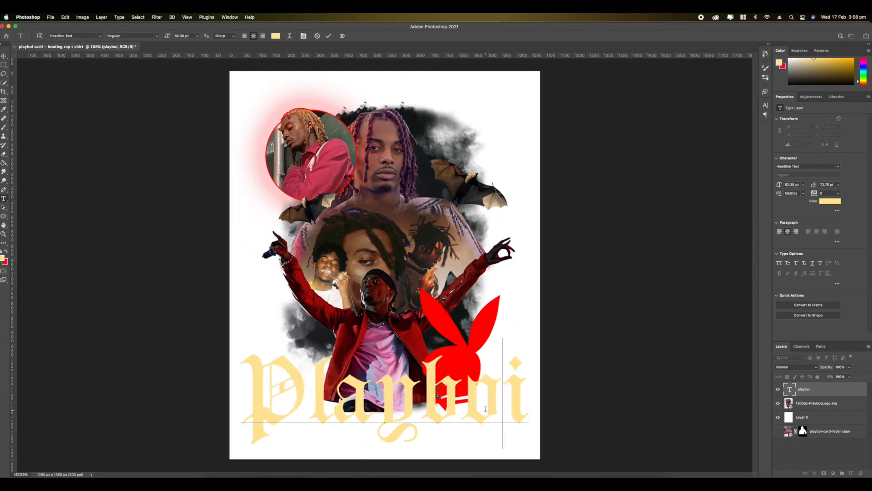
pyautogui.press('super+a')
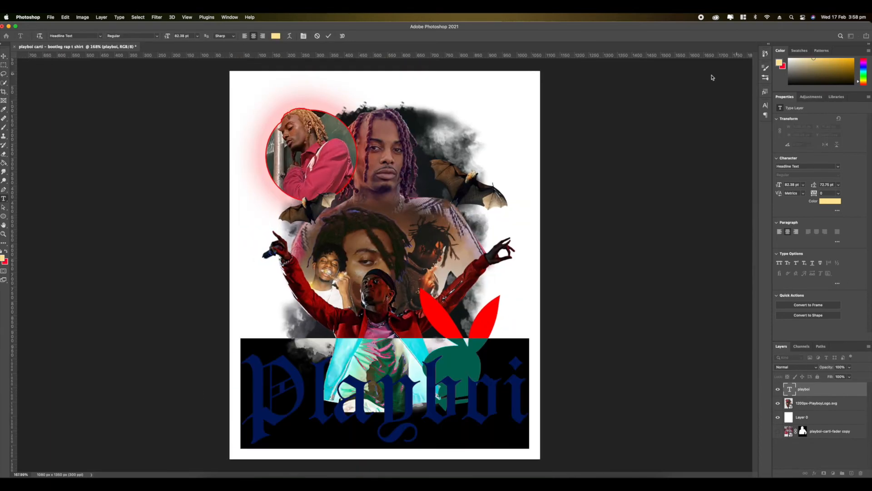
pyautogui.click(422, 373)
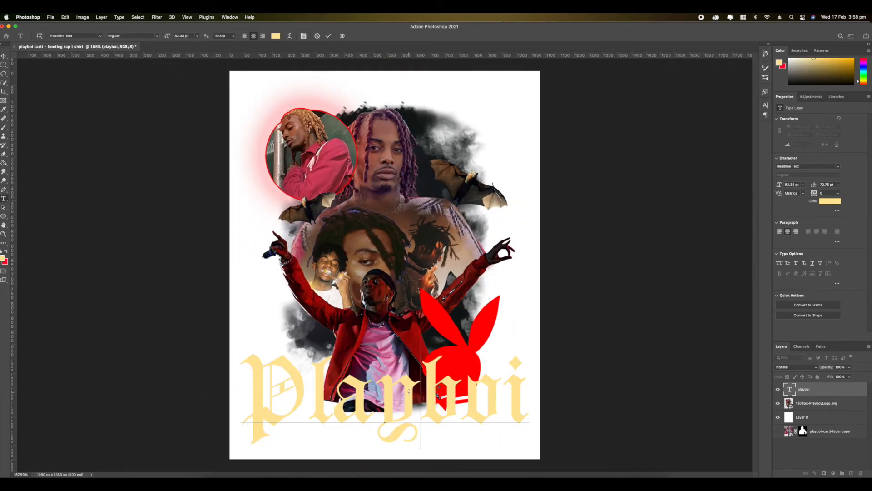
pyautogui.click(505, 409)
pyautogui.click(521, 401)
pyautogui.click(800, 389)
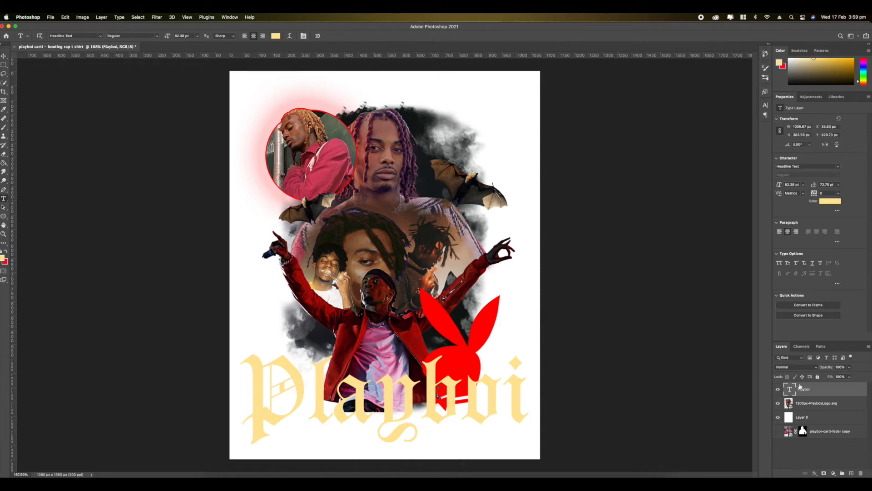
# - Apply the last preset layer style, the chiselled grey stone bevel, to the Playboi title
pyautogui.click(138, 16)
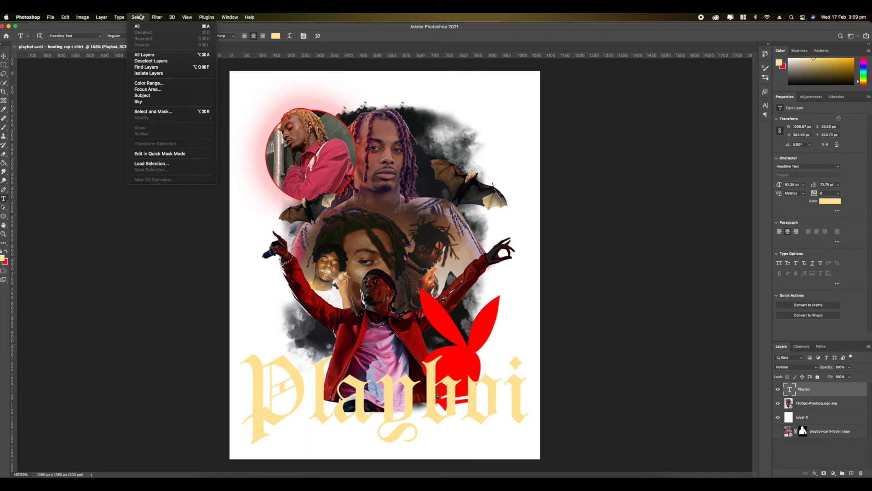
pyautogui.moveTo(167, 18)
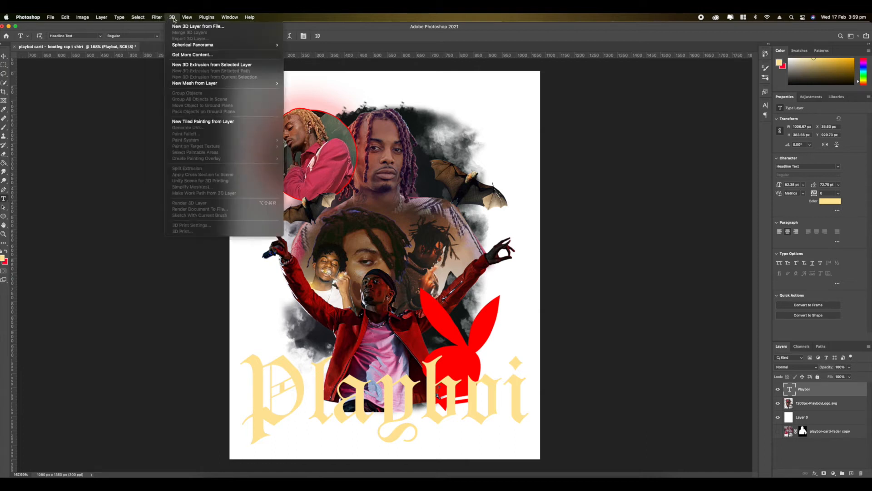
pyautogui.moveTo(232, 17)
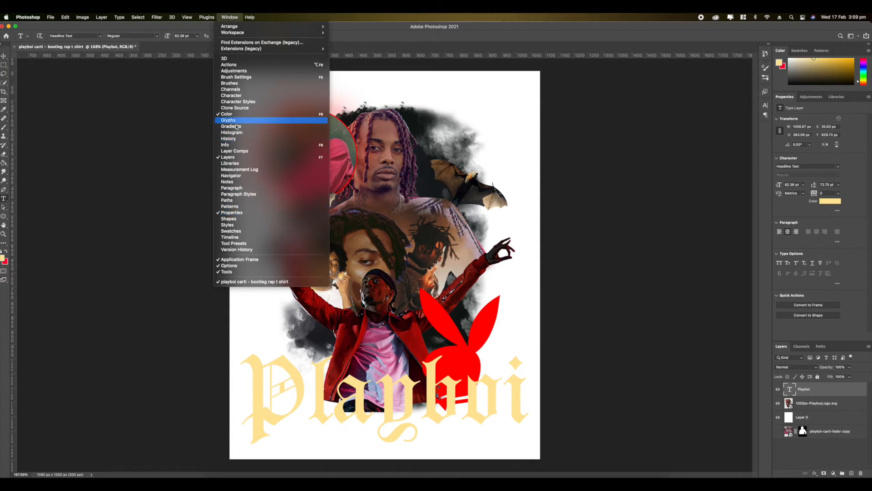
pyautogui.click(226, 225)
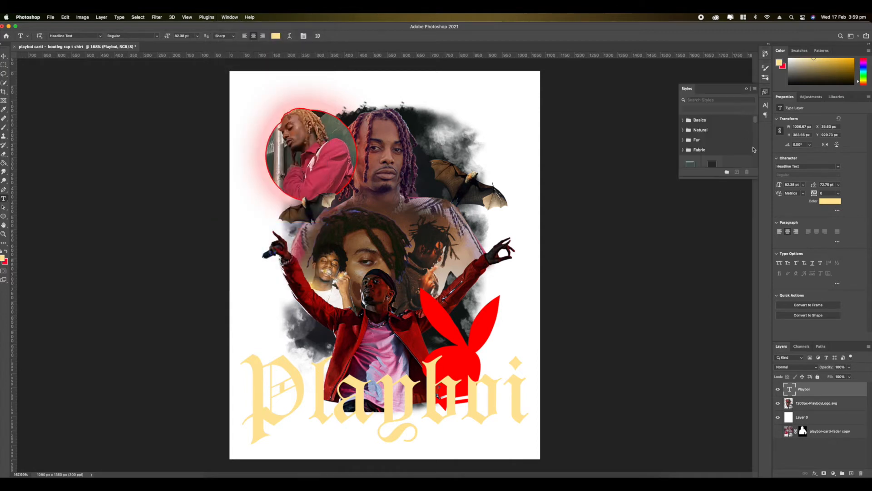
pyautogui.scroll(-5, 717, 147)
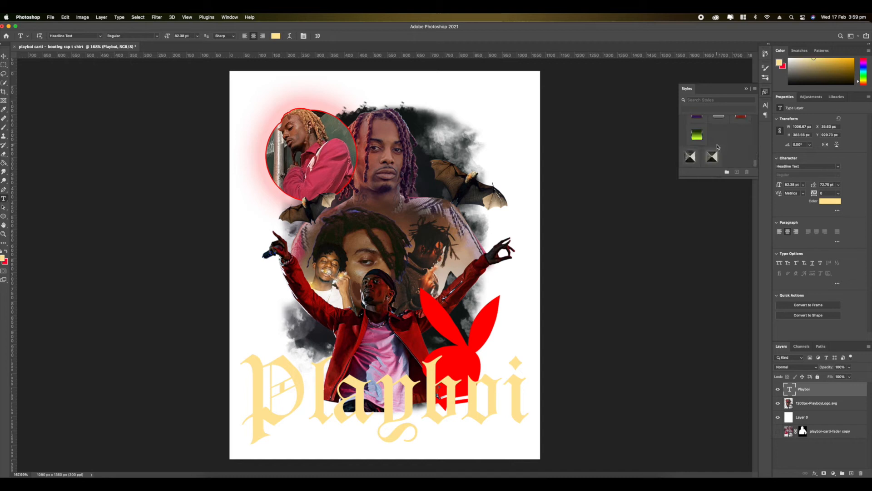
pyautogui.click(709, 157)
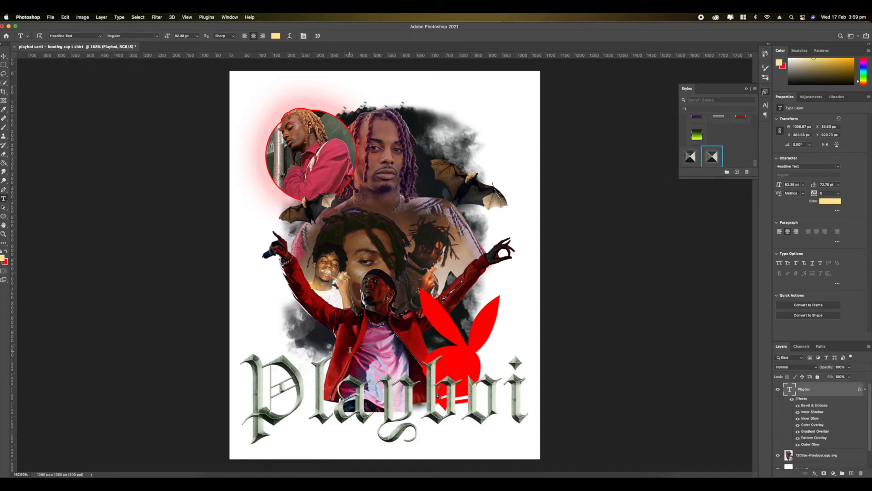
# - Change the title's Color Overlay to bright red, RGB 251, 30, 30
pyautogui.scroll(5, 350, 345)
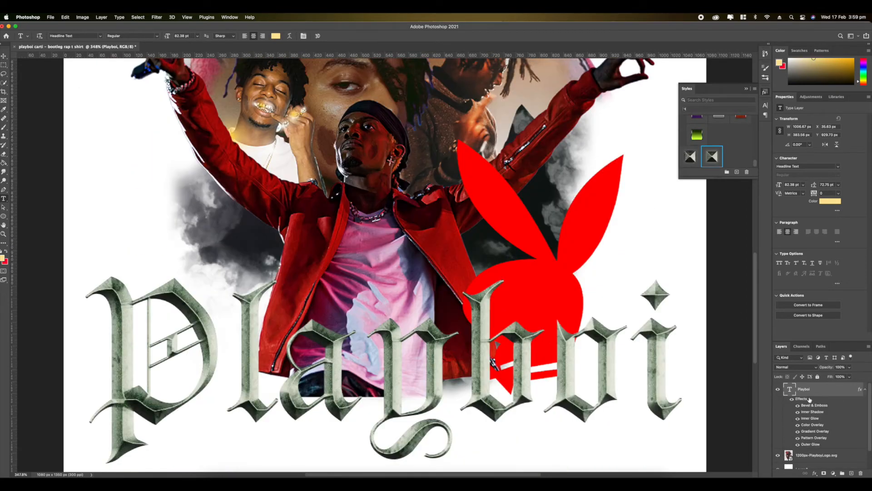
pyautogui.doubleClick(806, 406)
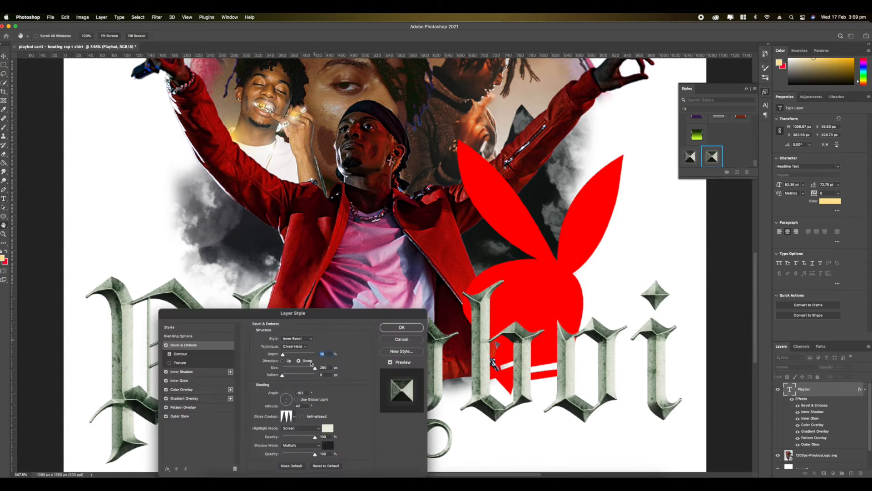
pyautogui.click(172, 391)
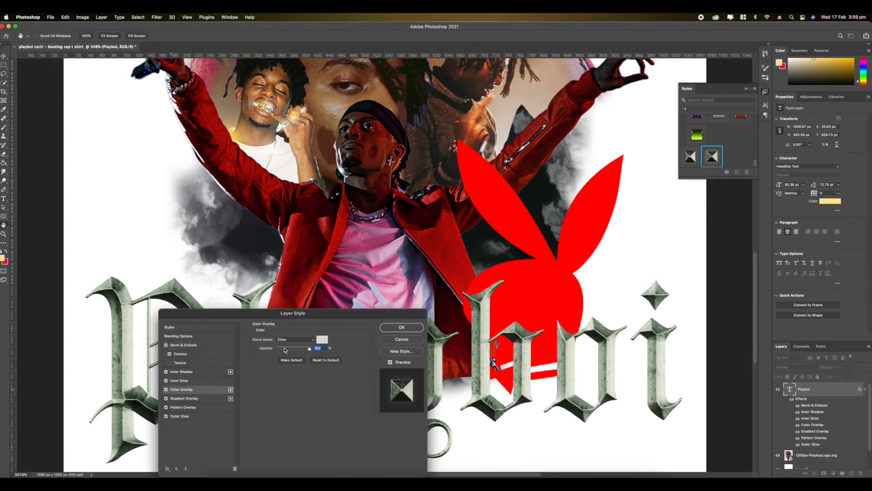
pyautogui.click(320, 341)
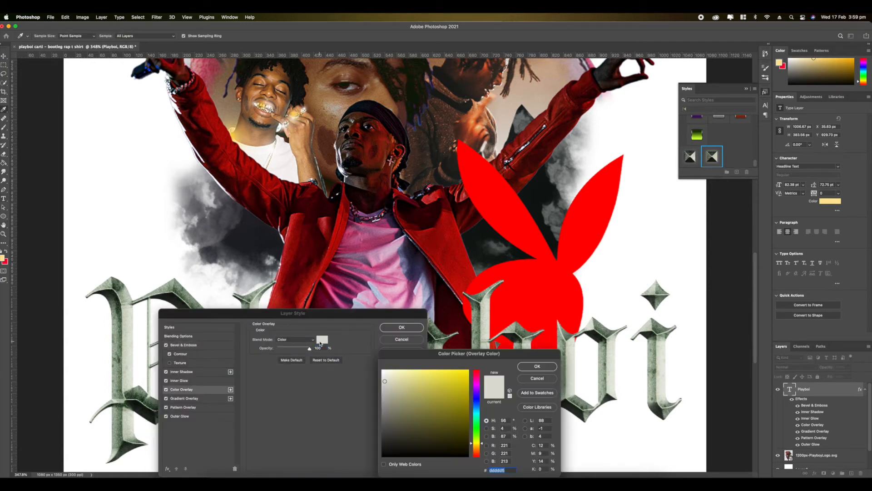
pyautogui.moveTo(477, 374); pyautogui.dragTo(477, 370)
pyautogui.click(469, 370)
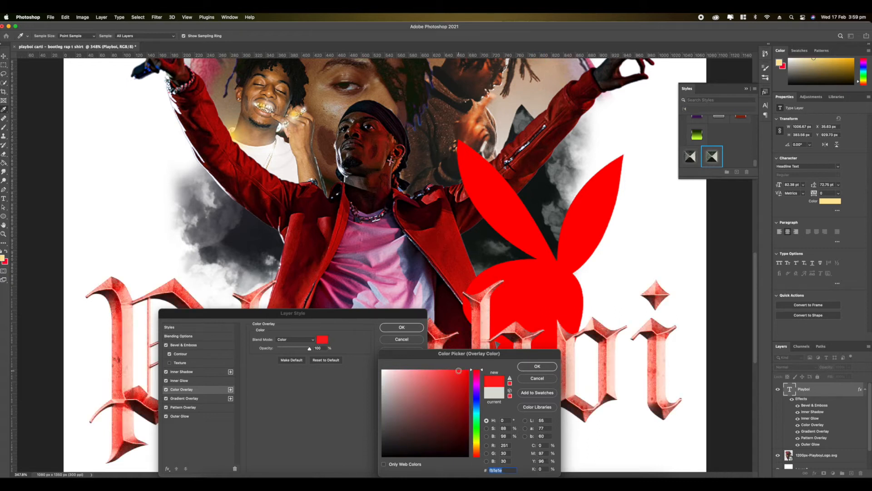
pyautogui.click(537, 366)
pyautogui.click(421, 331)
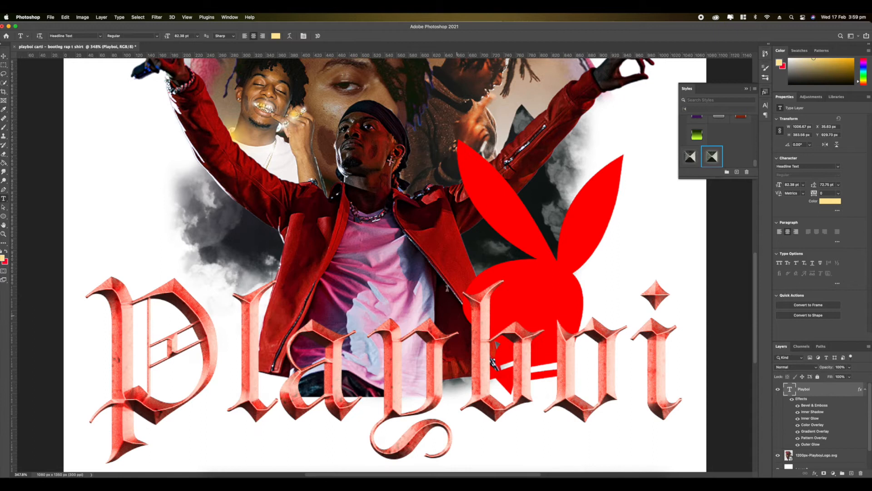
# - Fill the white background layer with black
pyautogui.press('super+0')
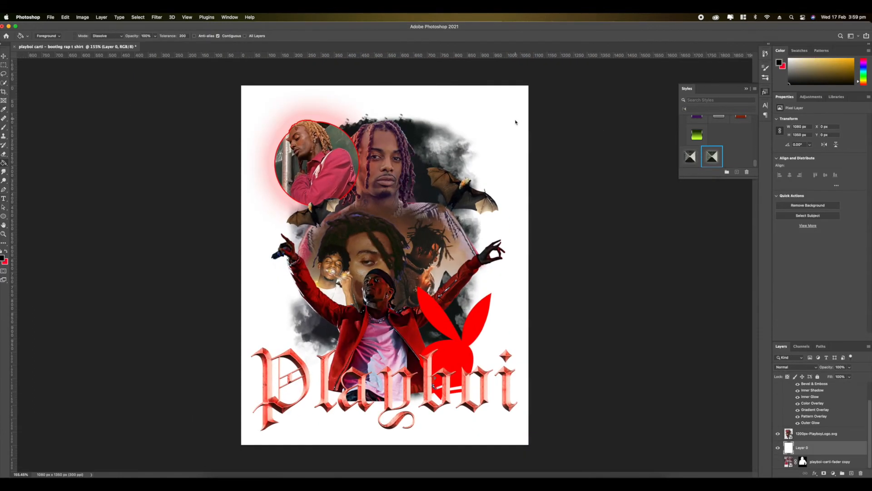
pyautogui.click(411, 198)
pyautogui.scroll(5, 412, 199)
pyautogui.scroll(5, 411, 199)
pyautogui.scroll(-10, 411, 199)
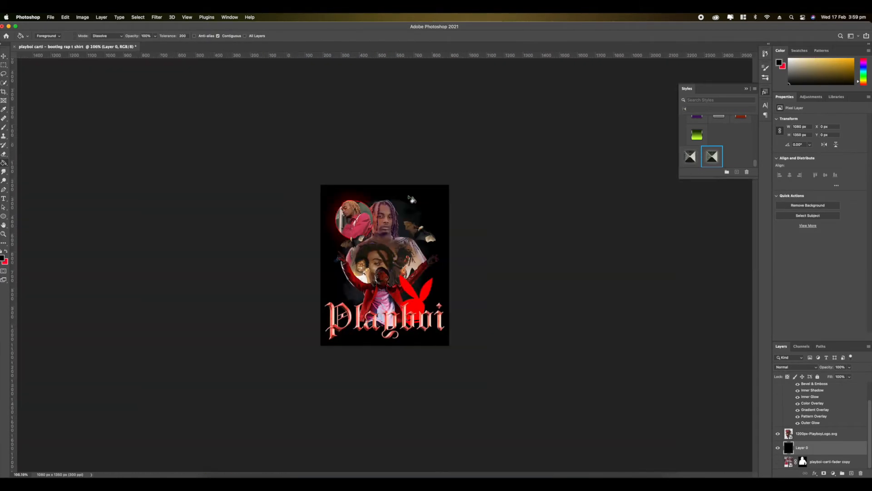
pyautogui.scroll(8, 412, 199)
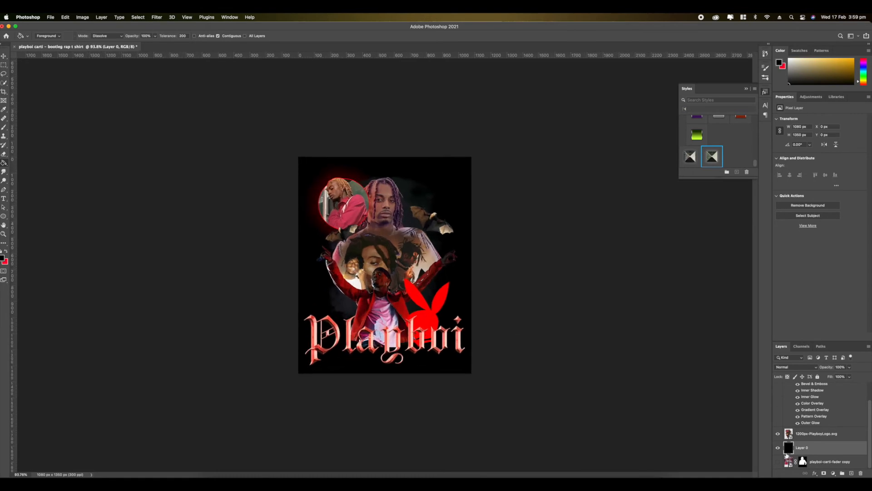
pyautogui.scroll(2, 803, 429)
# - Warp the Playboi title horizontally with the Arc Lower style at +50% bend
pyautogui.click(866, 385)
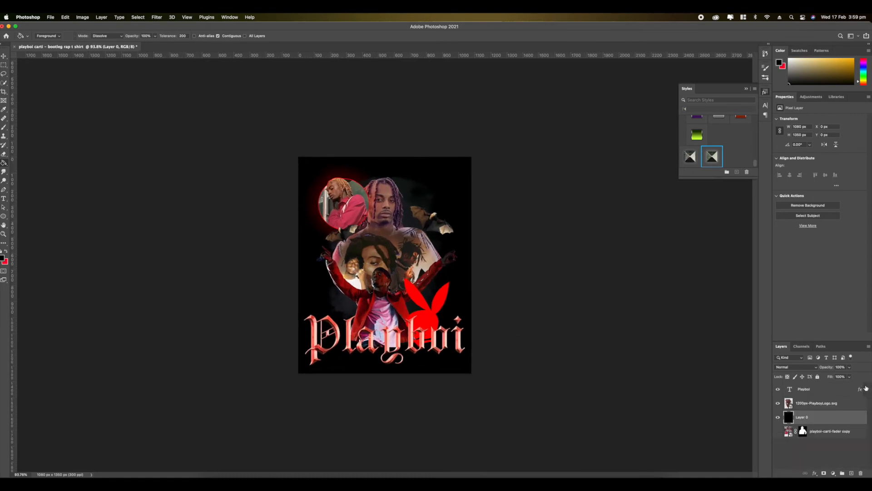
pyautogui.click(837, 406)
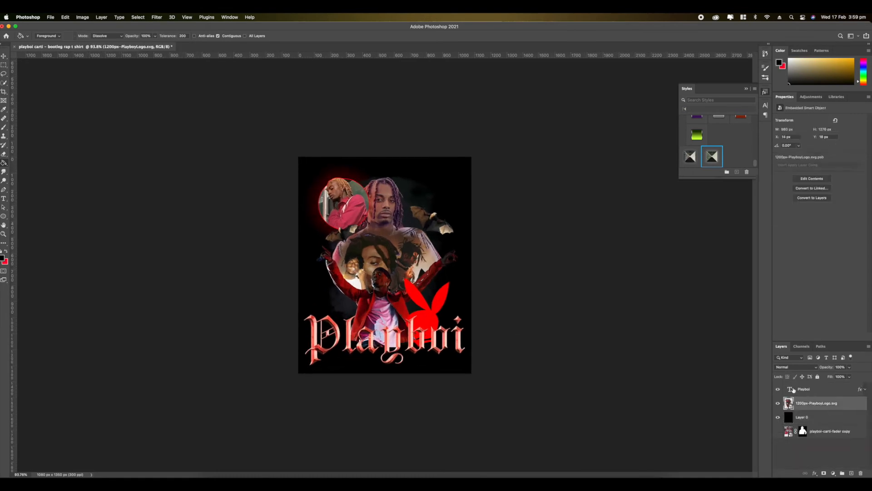
pyautogui.doubleClick(789, 389)
pyautogui.scroll(4, 384, 306)
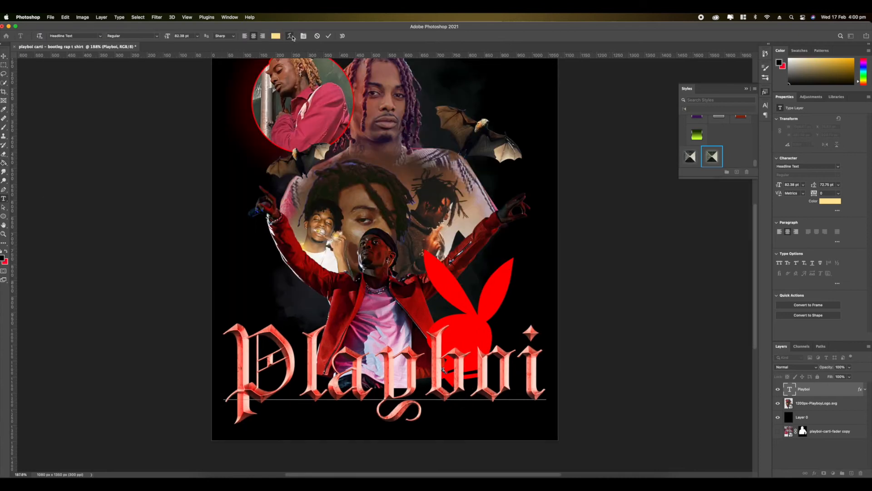
pyautogui.click(291, 36)
pyautogui.click(488, 159)
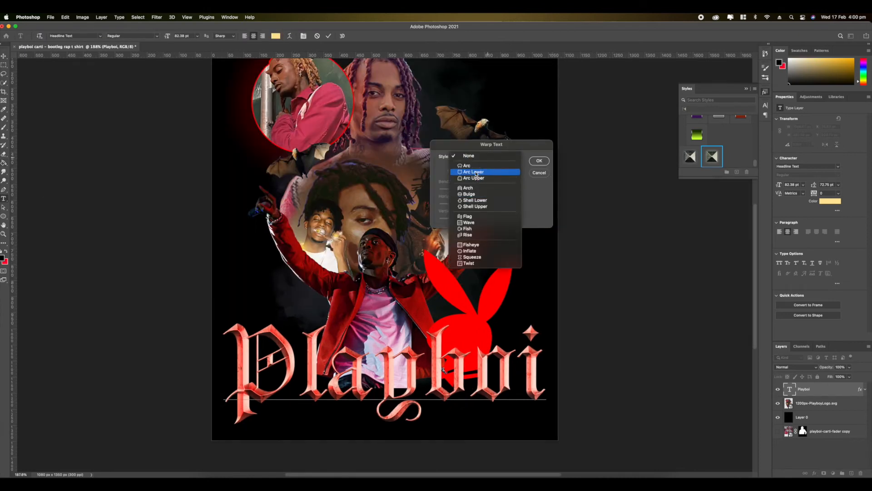
pyautogui.click(474, 178)
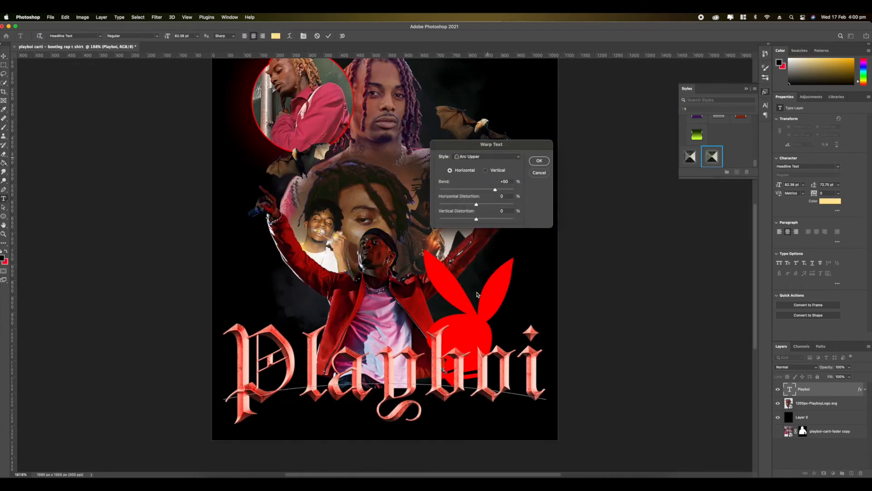
pyautogui.click(470, 157)
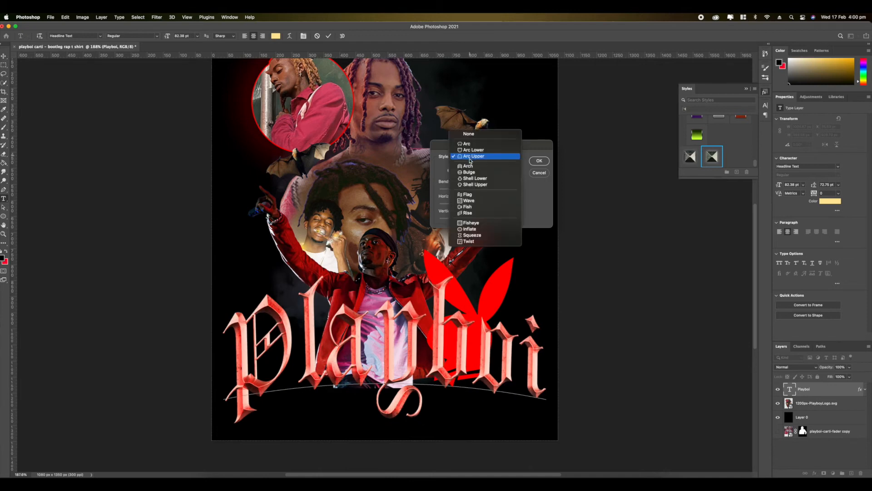
pyautogui.click(471, 151)
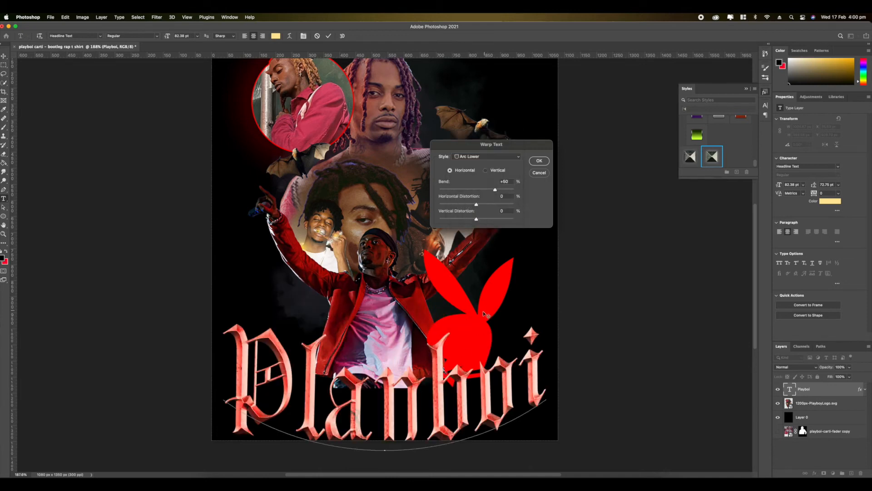
pyautogui.click(538, 164)
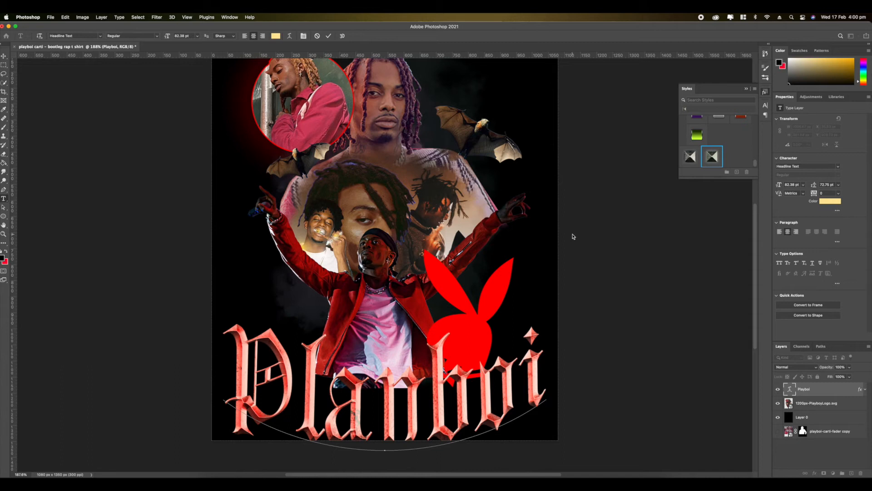
# - Scale the warped title down to about 830 px wide and position it centred across the front figure's torso
pyautogui.click(801, 402)
pyautogui.click(803, 389)
pyautogui.press('super+t')
pyautogui.moveTo(381, 366); pyautogui.dragTo(385, 318)
pyautogui.moveTo(226, 258); pyautogui.dragTo(295, 276)
pyautogui.moveTo(440, 349); pyautogui.dragTo(407, 334)
pyautogui.press('Return')
pyautogui.scroll(5, 408, 333)
pyautogui.scroll(-6, 408, 334)
pyautogui.scroll(2, 408, 333)
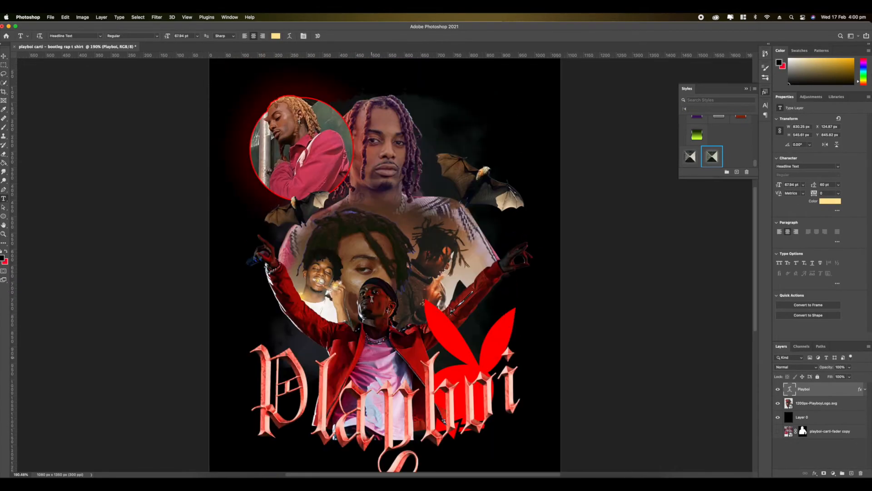
pyautogui.scroll(-2, 408, 333)
# - Inside the combined artwork smart object, fade the front figure's lower edge with a smoke brush on its mask, and save the contents
pyautogui.click(790, 407)
pyautogui.doubleClick(790, 407)
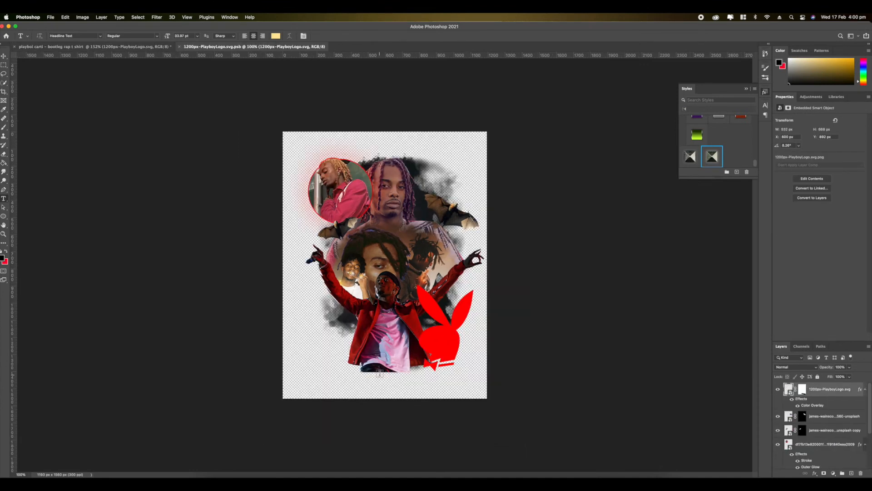
pyautogui.scroll(-3, 835, 445)
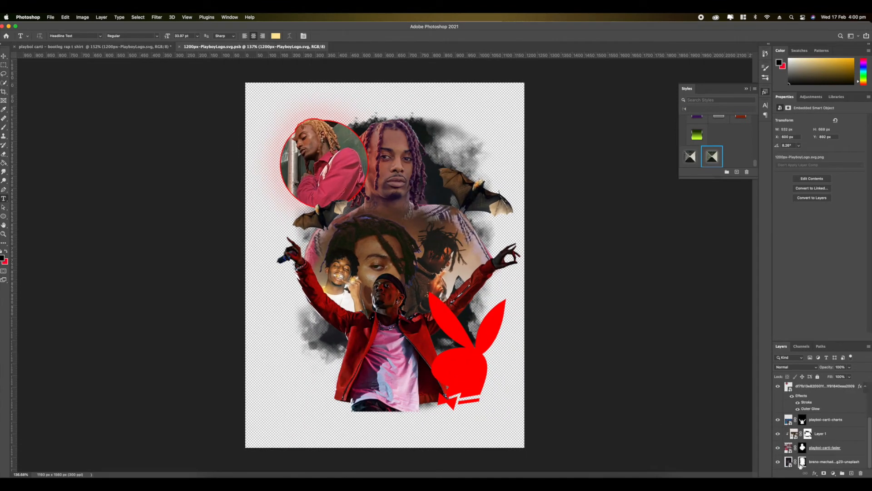
pyautogui.click(807, 426)
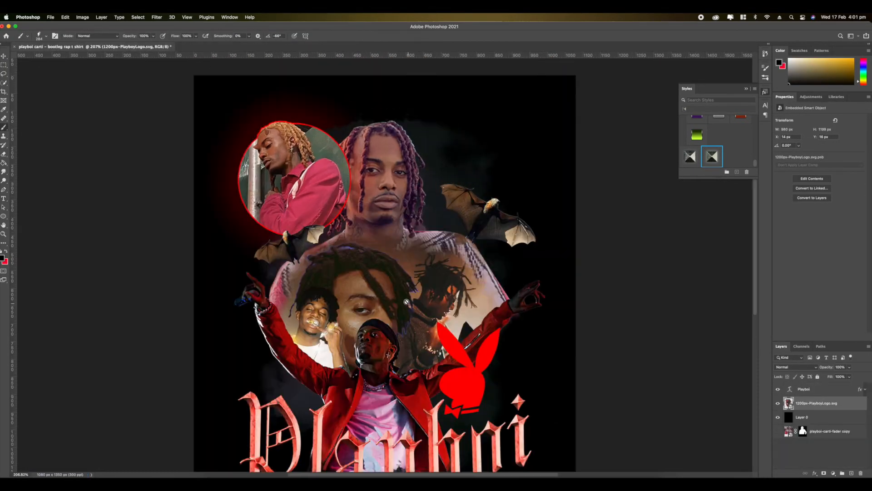
pyautogui.scroll(8, 400, 291)
pyautogui.scroll(-10, 399, 292)
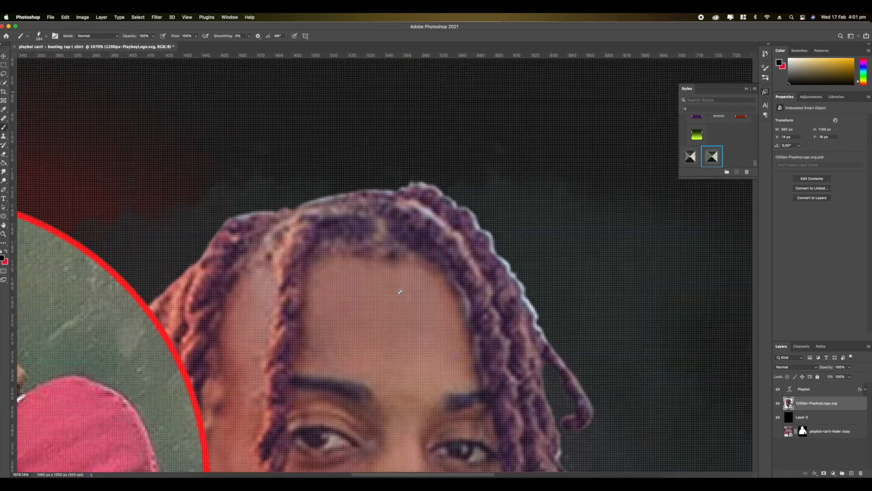
pyautogui.scroll(3, 400, 292)
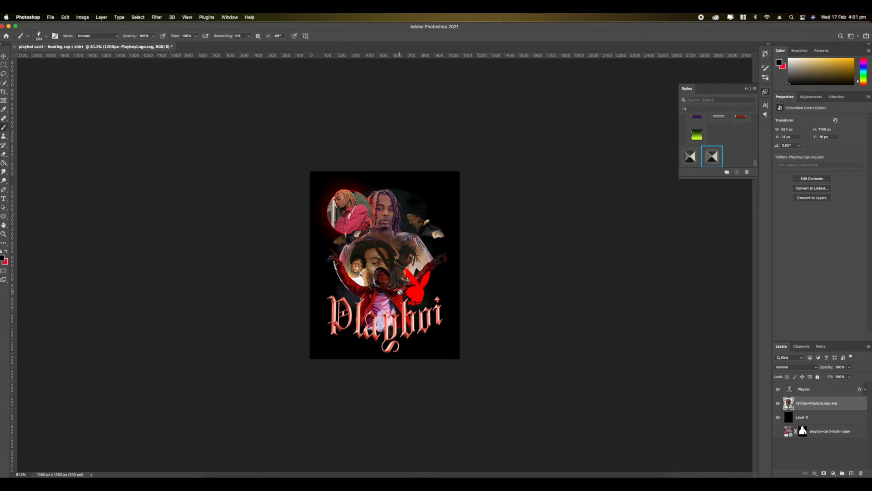
# - Add a new empty layer above the Playboi title
pyautogui.scroll(3, 400, 292)
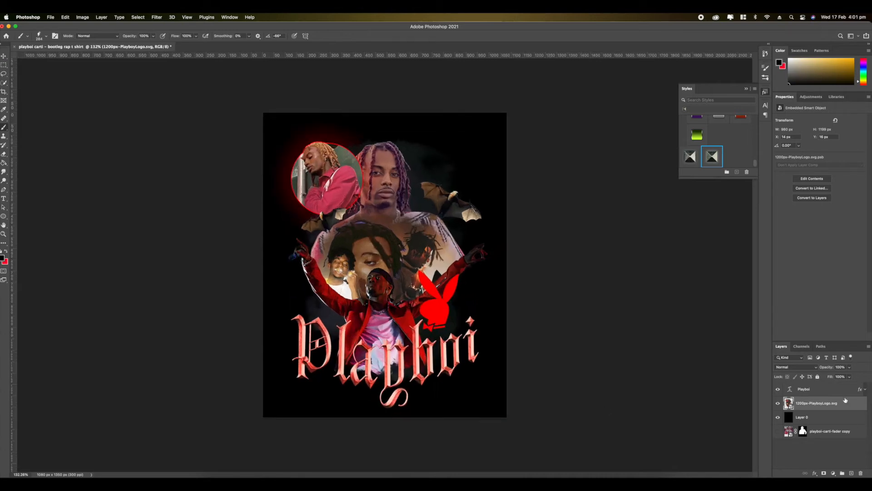
pyautogui.click(817, 388)
pyautogui.click(851, 472)
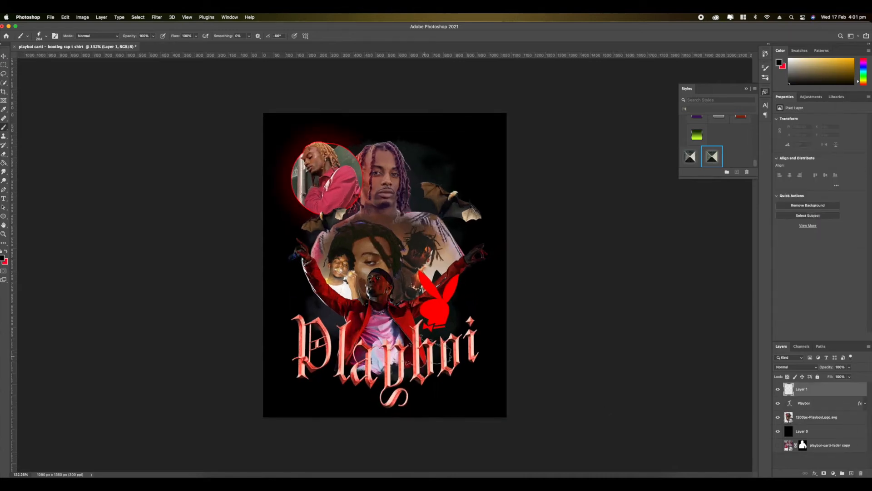
# - Choose a rough paint brush and hand-letter CARTI in white, slanting upward across the end of the Playboi title
pyautogui.press('super+plus')
pyautogui.rightClick(394, 240)
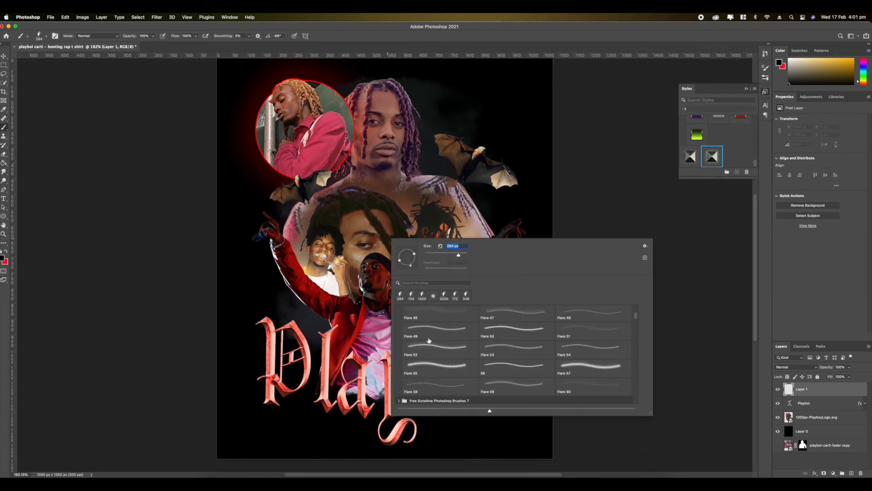
pyautogui.scroll(-10, 428, 340)
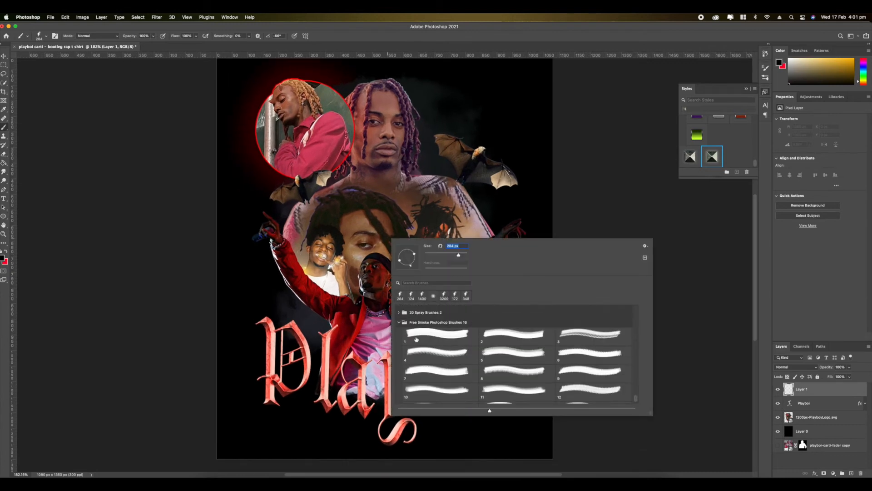
pyautogui.scroll(2, 424, 358)
pyautogui.click(399, 339)
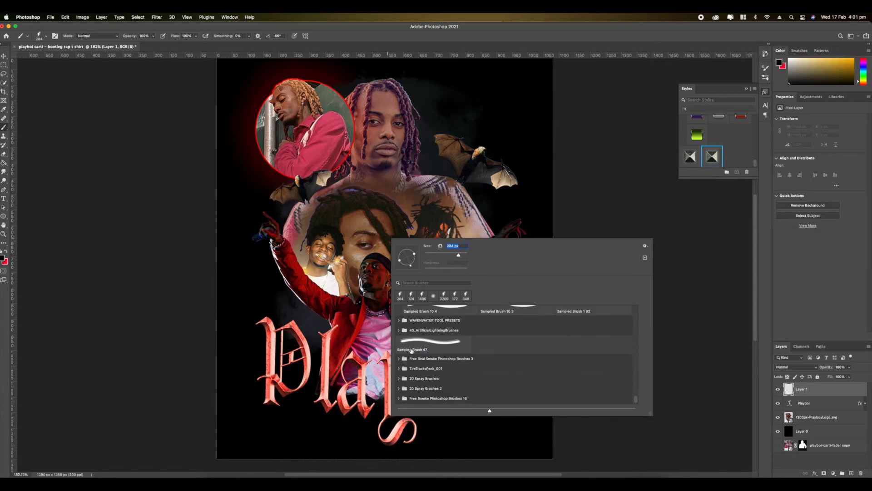
pyautogui.scroll(2, 410, 357)
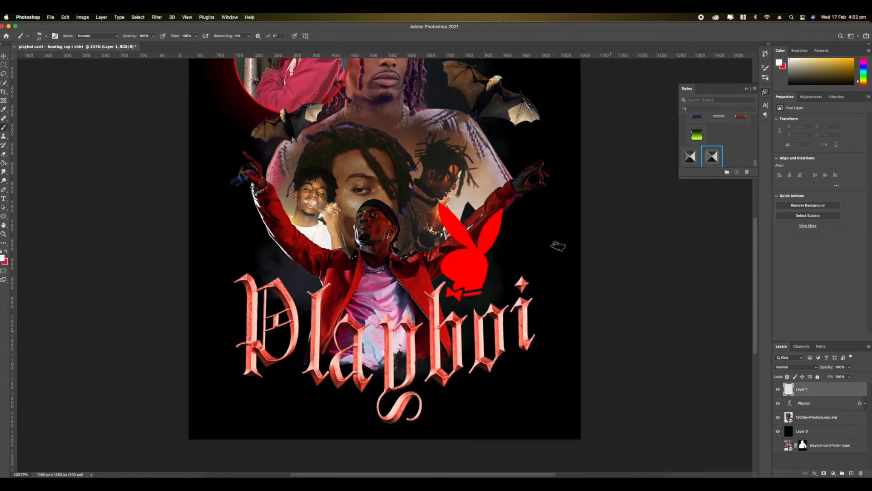
pyautogui.scroll(5, 558, 246)
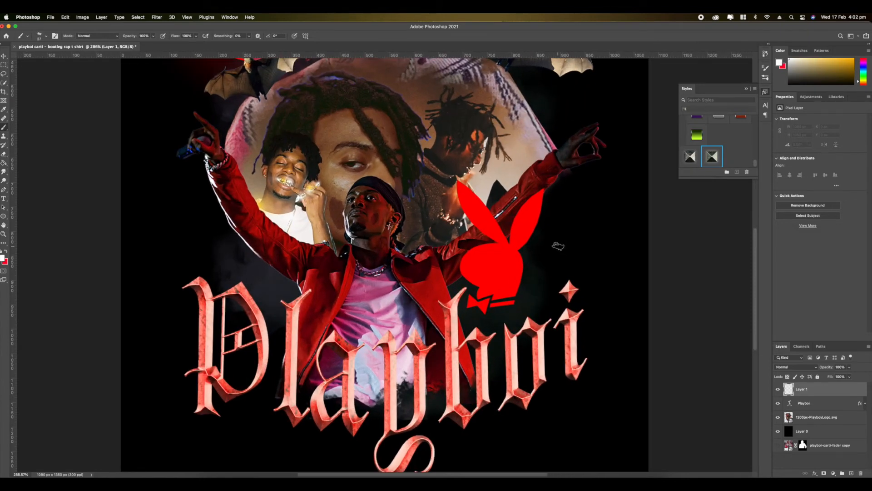
pyautogui.scroll(-3, 523, 257)
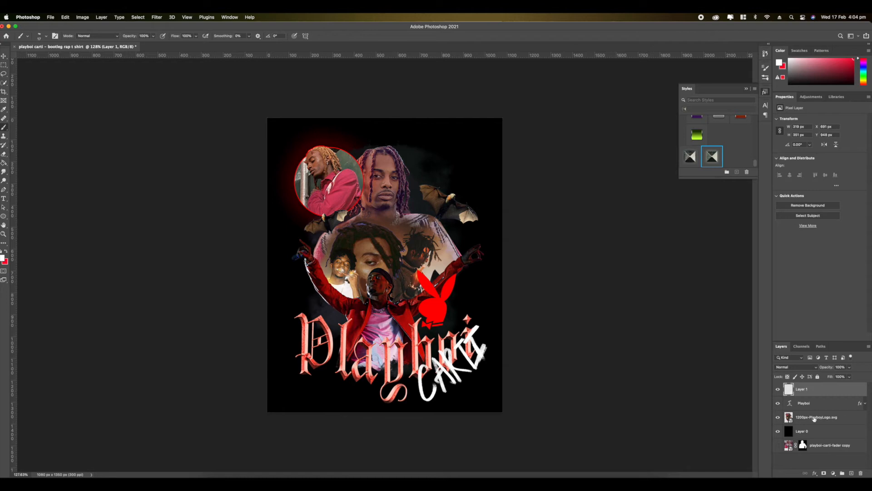
# - Compare the design with and without the CARTI lettering and examine the artwork up close and at full size
pyautogui.click(777, 389)
pyautogui.click(777, 390)
pyautogui.scroll(3, 397, 356)
pyautogui.scroll(5, 397, 356)
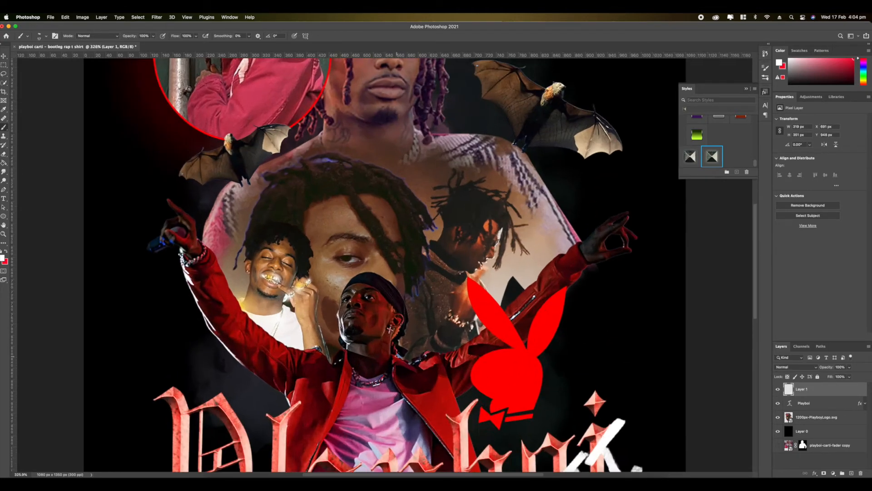
pyautogui.scroll(5, 397, 356)
pyautogui.scroll(-10, 397, 356)
pyautogui.scroll(3, 360, 235)
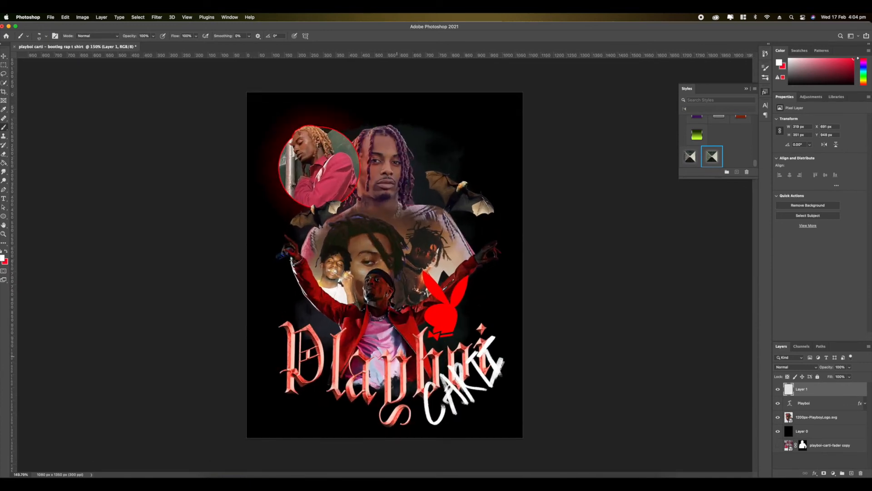
pyautogui.scroll(2, 385, 265)
pyautogui.scroll(-4, 385, 265)
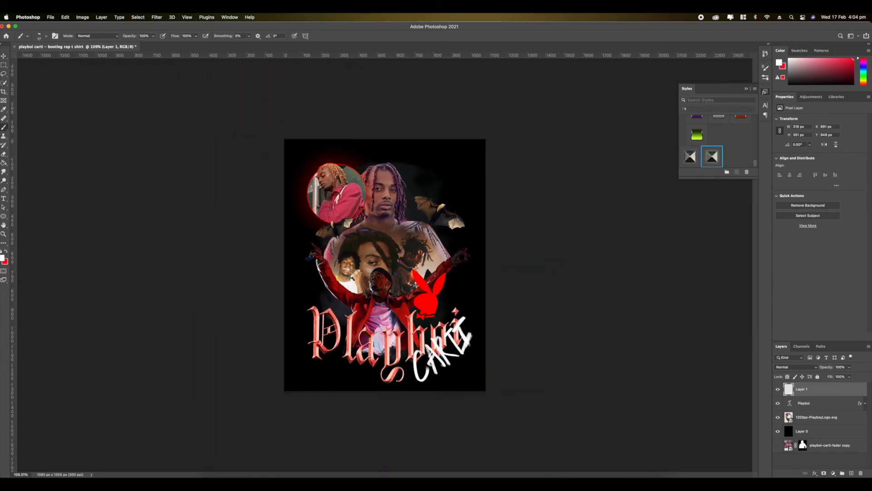
# - Convert the lettering, title and combined artwork layers into one smart object and add a Color Lookup adjustment layer above it
pyautogui.keyDown('shift'); pyautogui.click(804, 417); pyautogui.keyUp('shift')
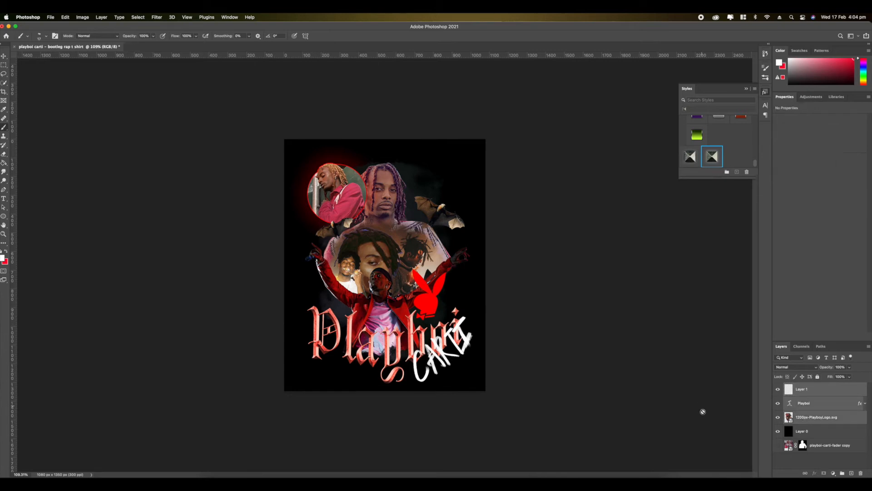
pyautogui.scroll(2, 332, 303)
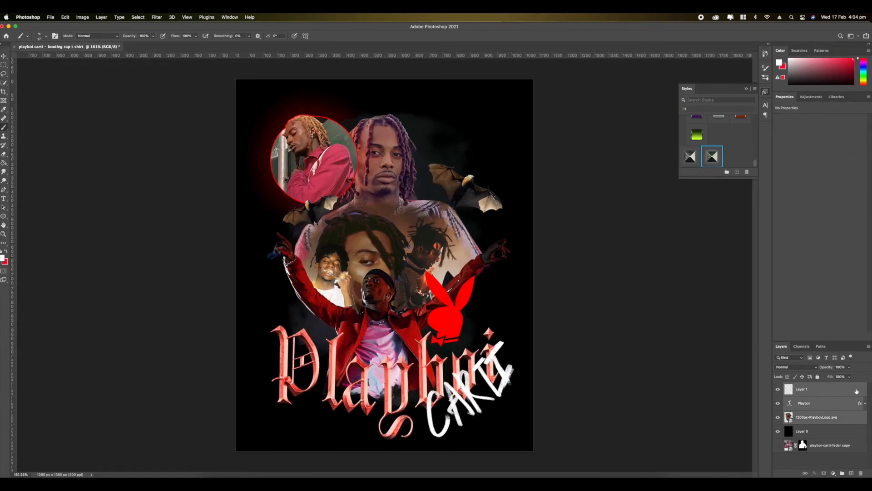
pyautogui.rightClick(828, 389)
pyautogui.click(770, 242)
pyautogui.click(833, 472)
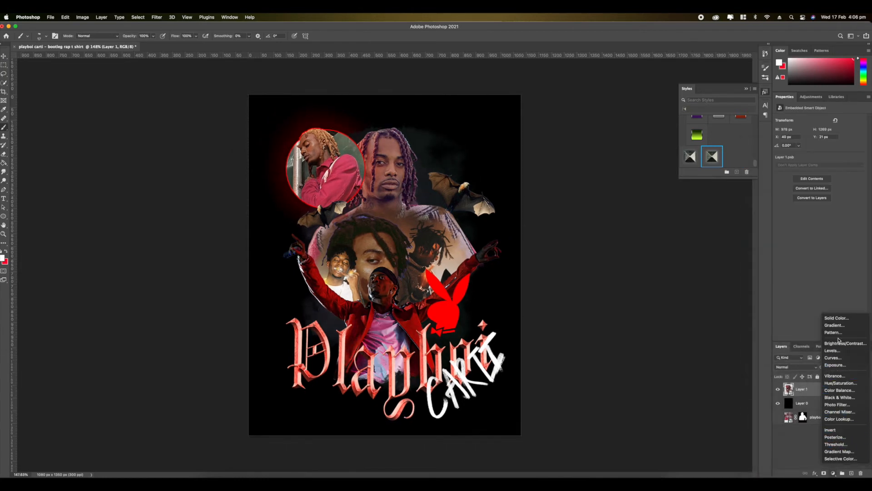
pyautogui.click(827, 419)
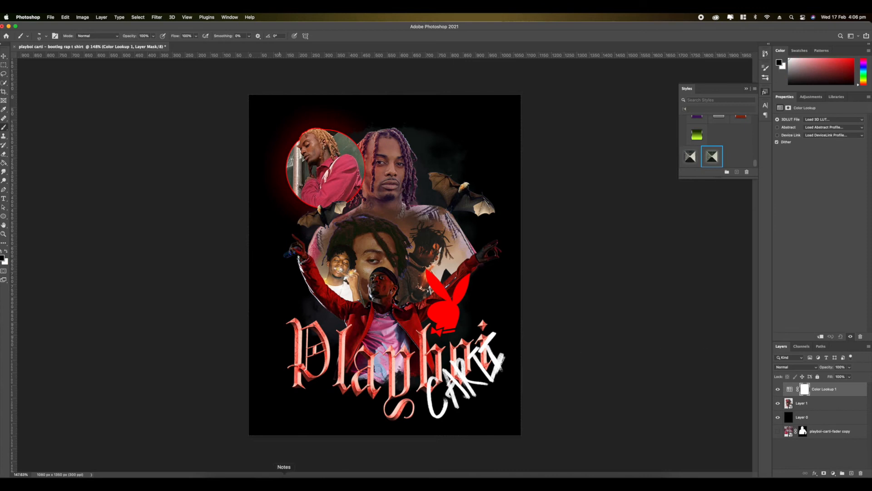
# - Place texture 24.jpg from the Desktop's texture pack folder into the design, enlarged to about 1218 px wide
pyautogui.click(214, 478)
pyautogui.click(197, 181)
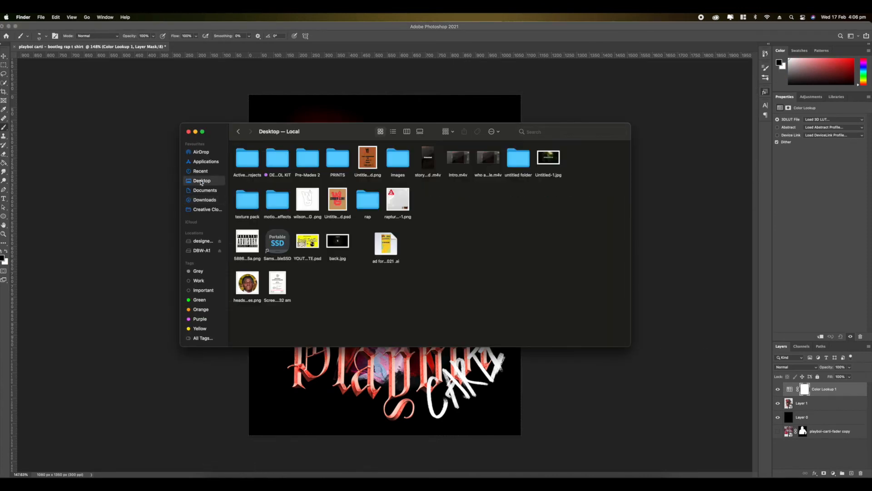
pyautogui.doubleClick(247, 200)
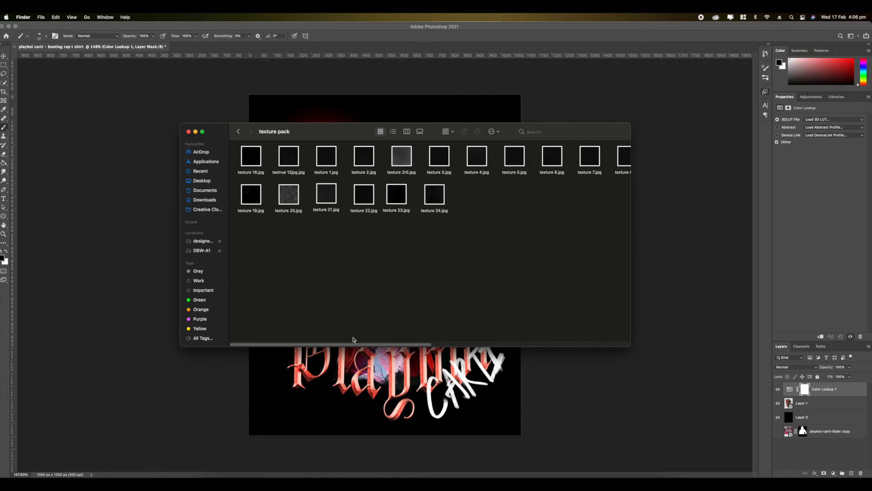
pyautogui.moveTo(354, 344)
pyautogui.mouseDown()
pyautogui.moveTo(437, 344)
pyautogui.moveTo(345, 344)
pyautogui.mouseUp()
pyautogui.moveTo(435, 195); pyautogui.dragTo(391, 363)
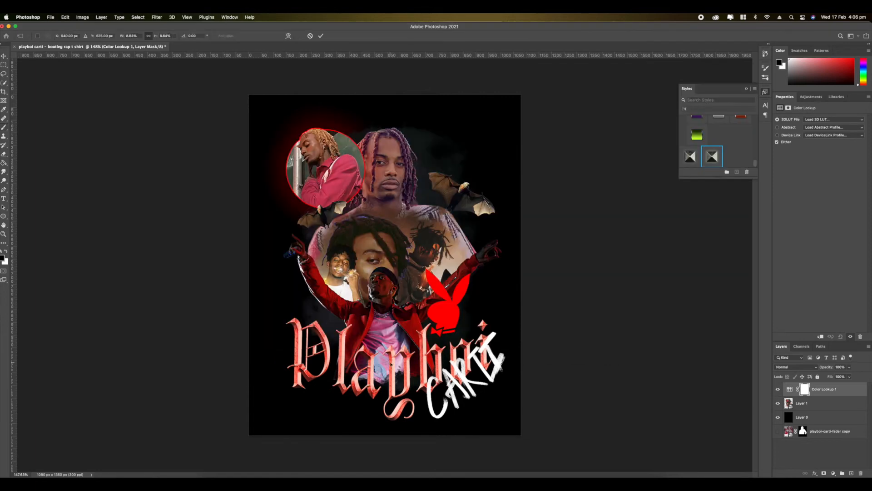
pyautogui.moveTo(384, 402); pyautogui.dragTo(384, 422)
pyautogui.press('Return')
# - Move the texture 24 layer beneath the Color Lookup adjustment and clip it to the artwork smart object
pyautogui.click(817, 405)
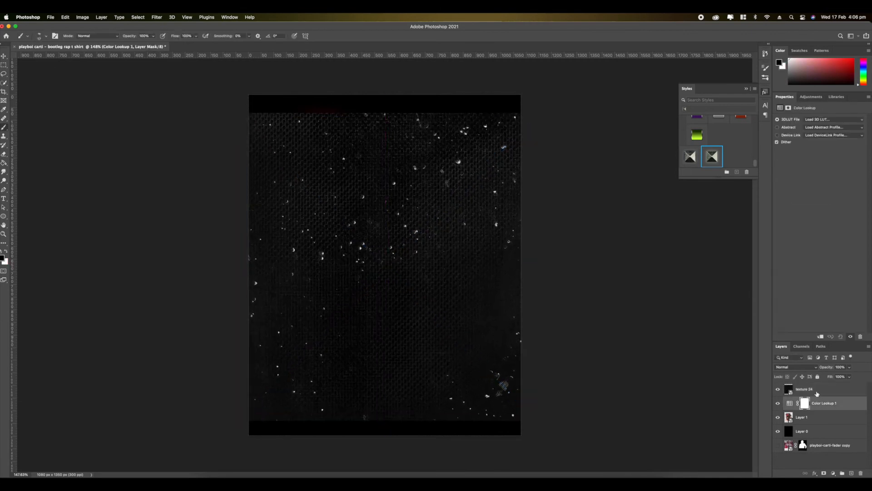
pyautogui.moveTo(815, 390); pyautogui.dragTo(816, 409)
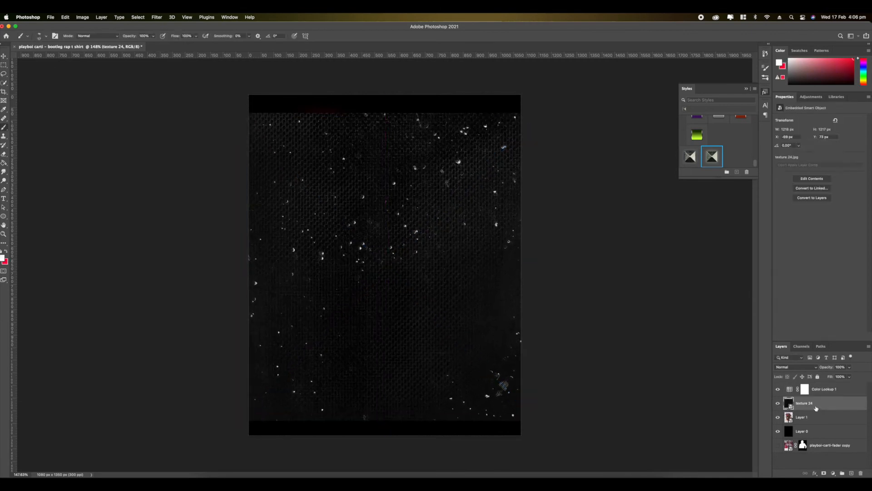
pyautogui.rightClick(815, 403)
pyautogui.click(755, 304)
# - Set the texture 24 layer's blend mode to Color Dodge
pyautogui.click(794, 366)
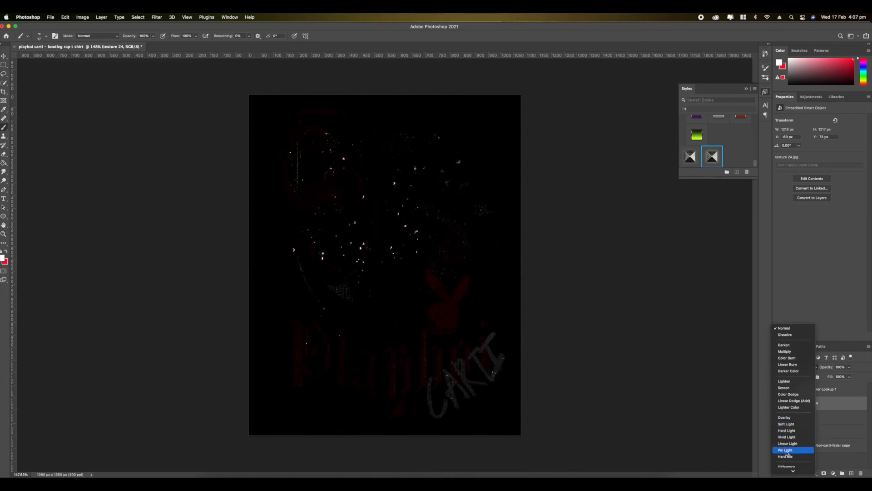
pyautogui.scroll(-3, 785, 441)
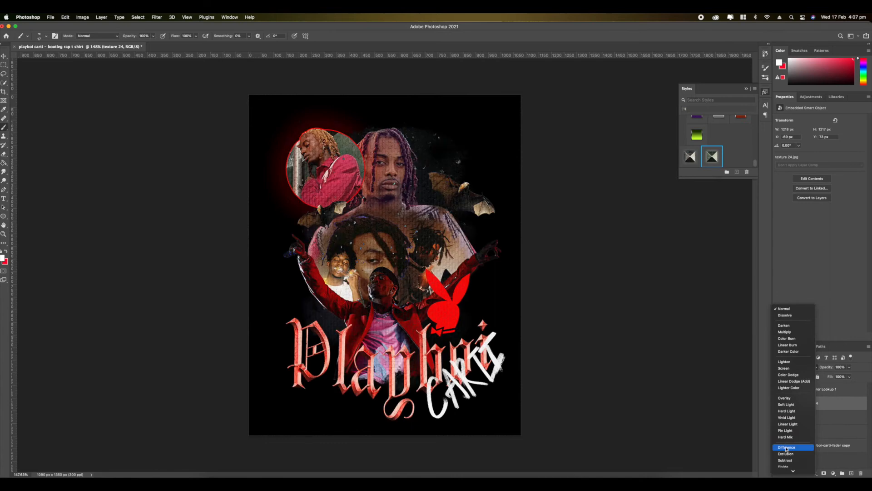
pyautogui.click(788, 374)
pyautogui.scroll(5, 303, 214)
pyautogui.scroll(-5, 304, 213)
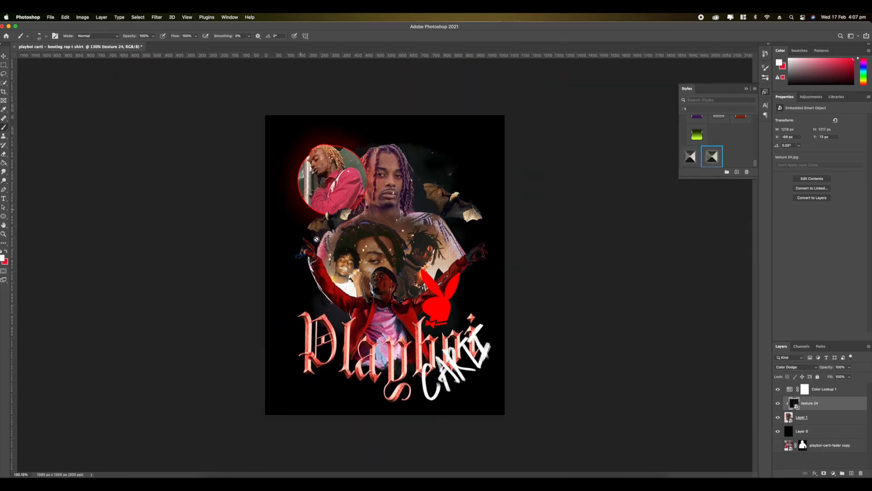
# - Place texture 22.jpg over the design at about 1256 px wide, clipped to the artwork with Soft Light blending
pyautogui.click(215, 476)
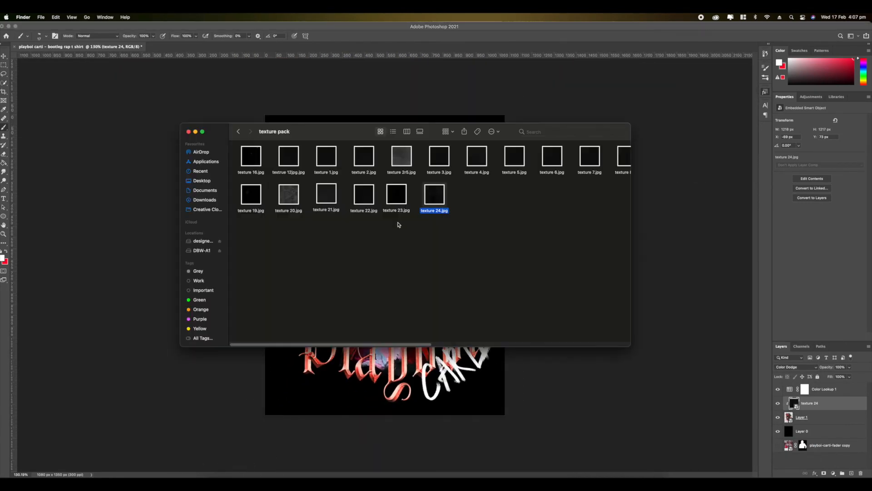
pyautogui.moveTo(363, 195); pyautogui.dragTo(389, 321)
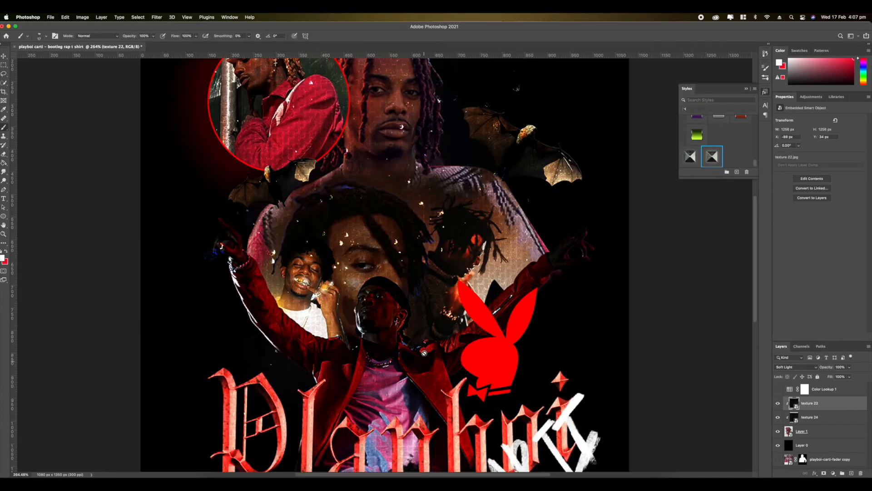
pyautogui.scroll(-5, 426, 351)
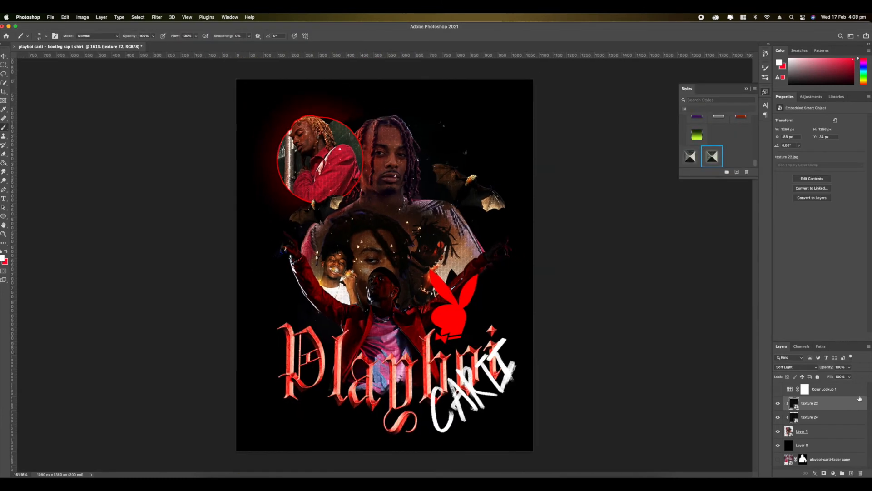
# - Lower the texture 22 layer's fill to 82%
pyautogui.click(849, 376)
pyautogui.moveTo(832, 388); pyautogui.dragTo(836, 388)
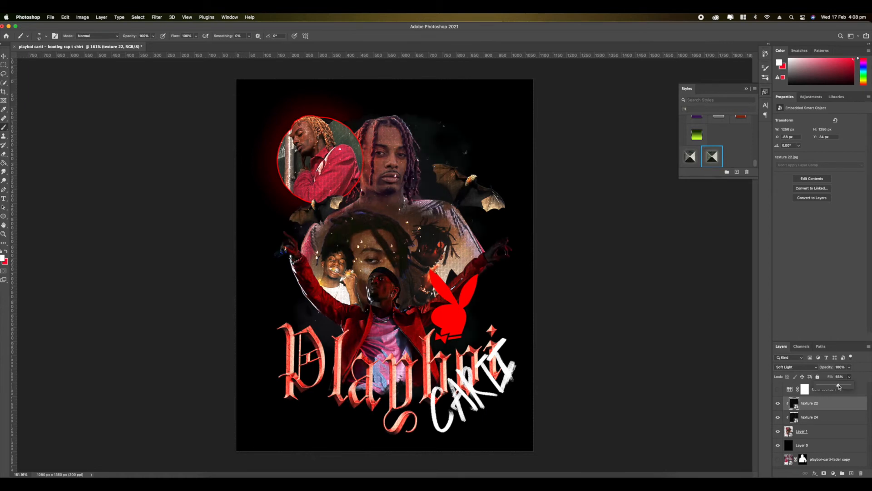
pyautogui.click(811, 409)
# - Place texture 21.jpg from the texture pack above texture 22, about 1254 px wide, and clip it to the artwork
pyautogui.press('super+Tab')
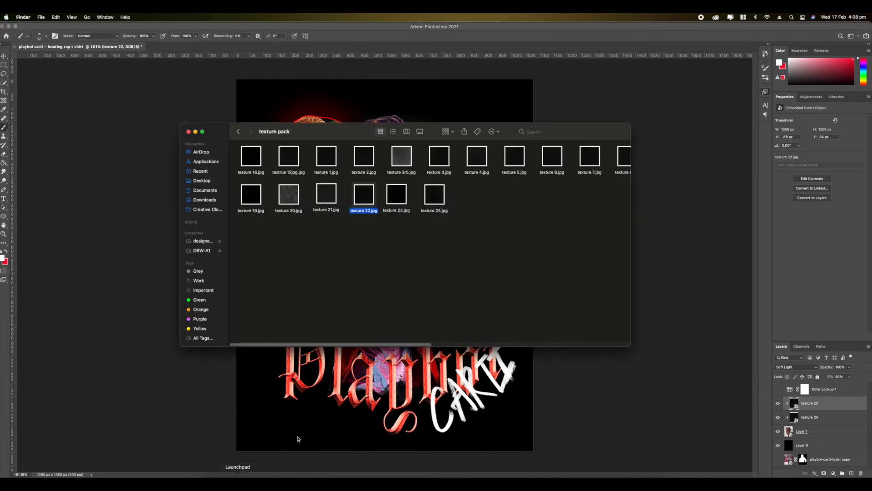
pyautogui.click(330, 199)
pyautogui.moveTo(329, 199); pyautogui.dragTo(343, 358)
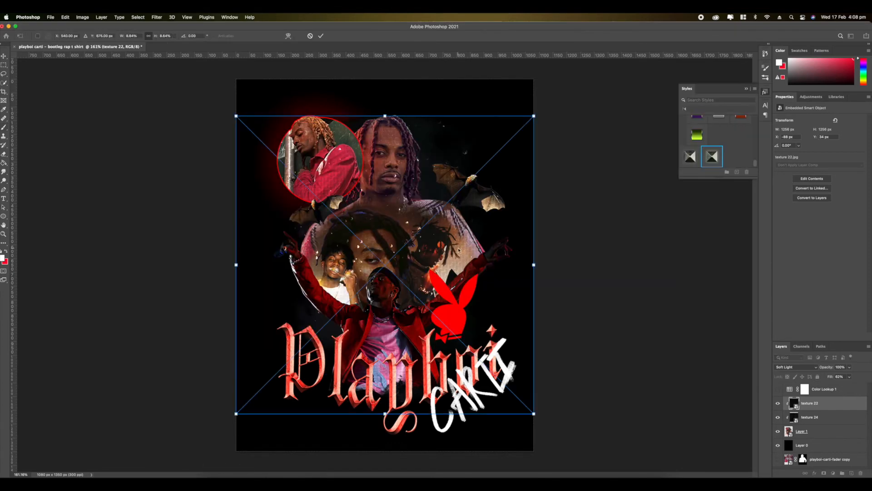
pyautogui.press('Return')
pyautogui.press('alt+super+g')
# - Blend the texture 21 layer with Lighten mode at 29% opacity
pyautogui.click(791, 367)
pyautogui.scroll(-5, 788, 399)
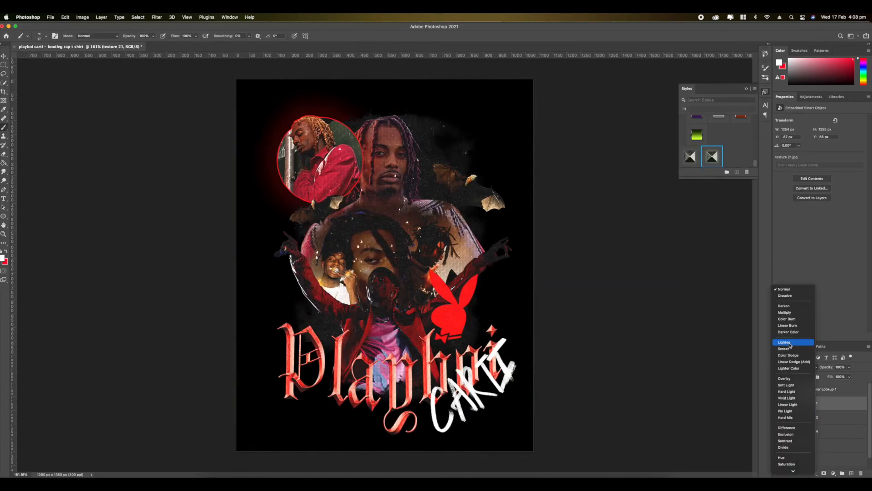
pyautogui.click(790, 343)
pyautogui.scroll(4, 388, 266)
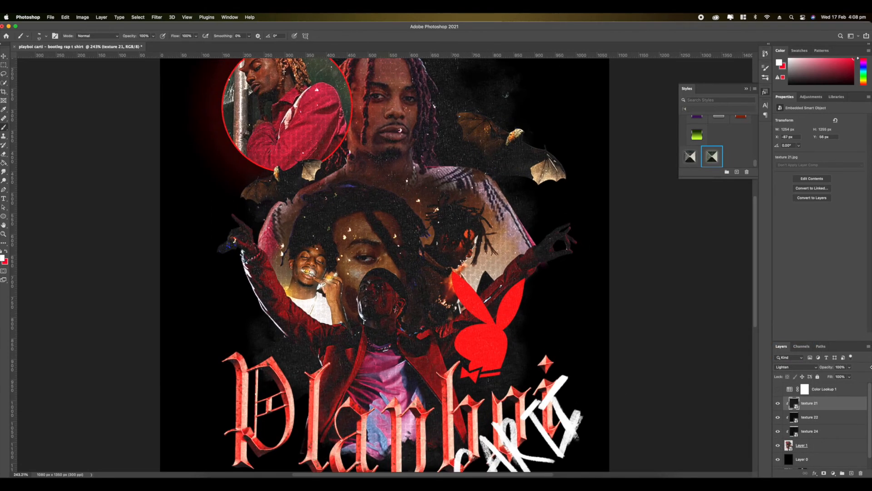
pyautogui.moveTo(848, 369); pyautogui.dragTo(838, 375)
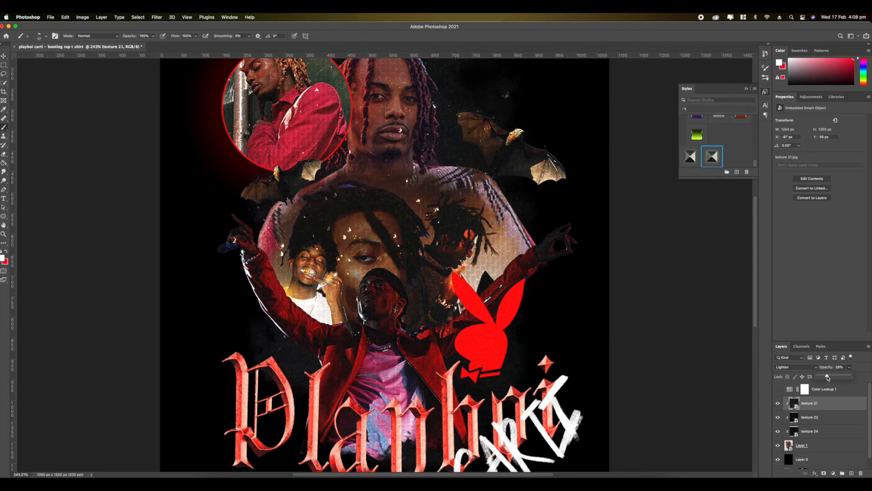
pyautogui.scroll(8, 368, 286)
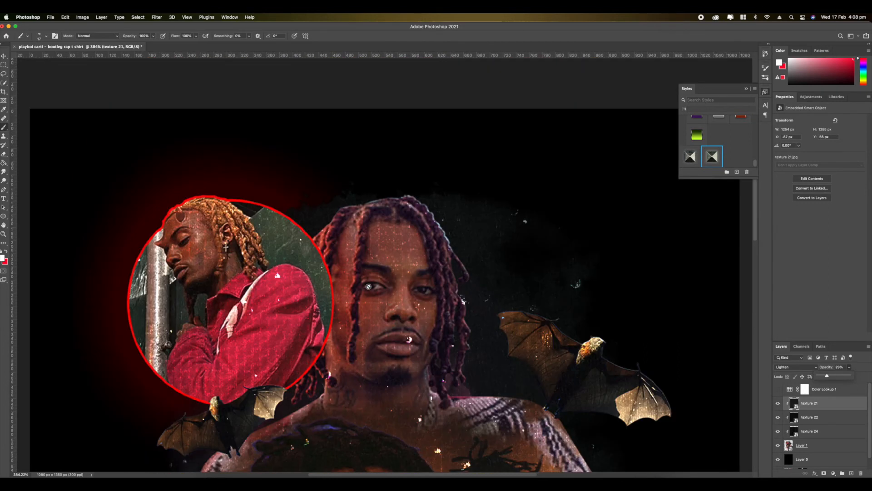
pyautogui.scroll(-10, 368, 286)
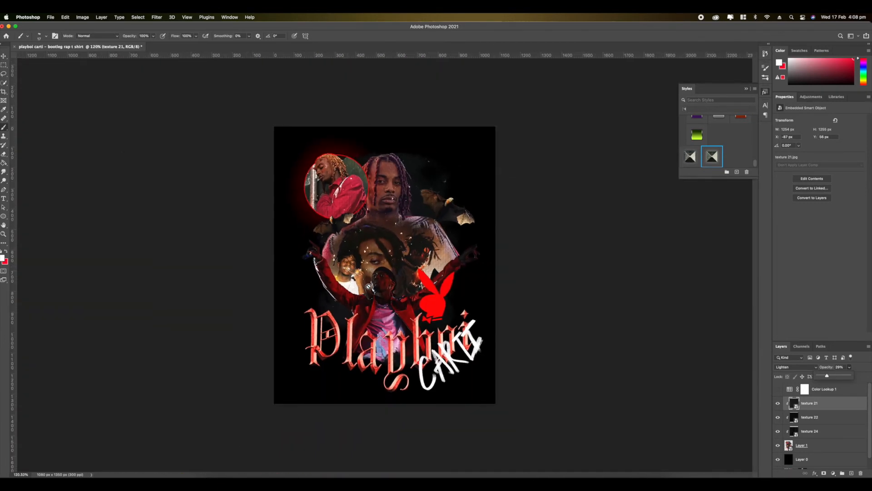
pyautogui.scroll(1, 369, 286)
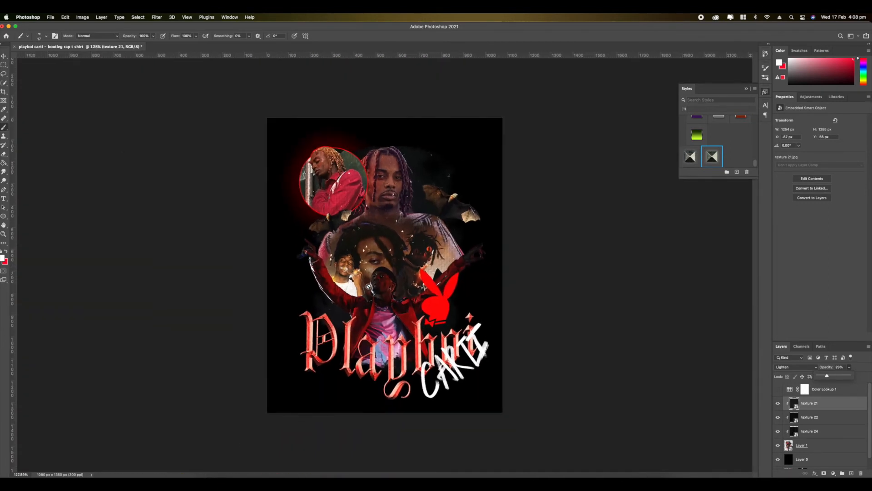
# - Turn on the Color Lookup 1 layer and apply the 2Strip.look 3D LUT to the design
pyautogui.click(778, 389)
pyautogui.click(827, 389)
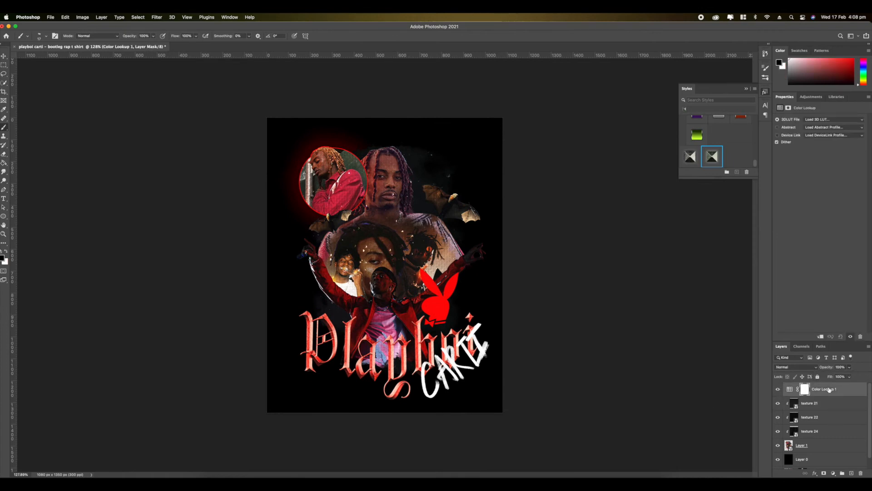
pyautogui.click(794, 366)
pyautogui.click(831, 392)
pyautogui.click(820, 121)
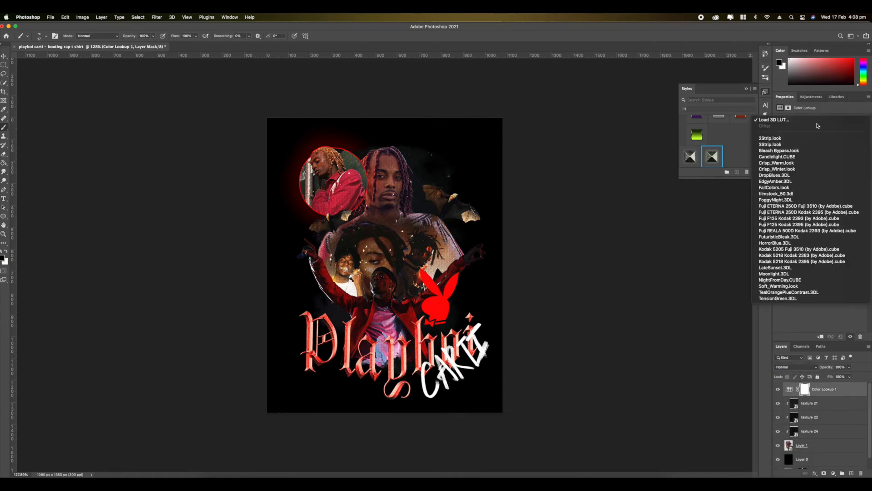
pyautogui.click(815, 138)
# - Try the Bleach Bypass, Crisp_Winter and FallColors looks on the Color Lookup layer and check the artwork up close
pyautogui.click(811, 121)
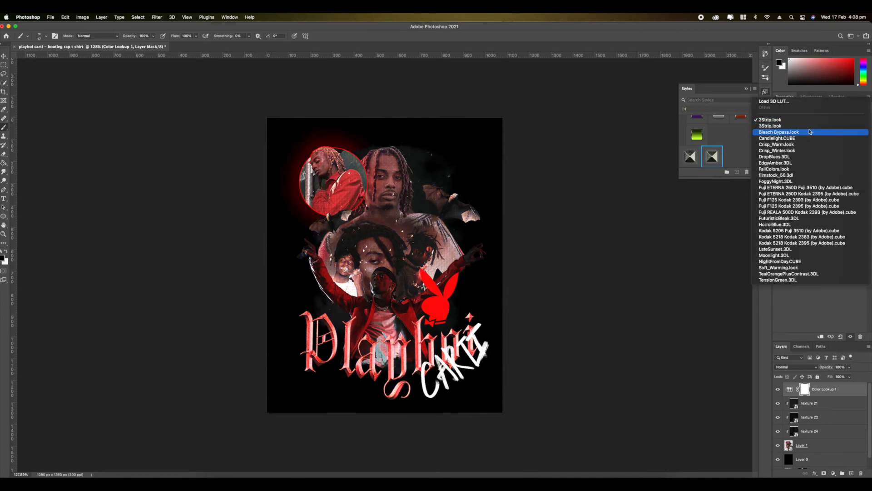
pyautogui.click(810, 131)
pyautogui.click(815, 121)
pyautogui.click(815, 138)
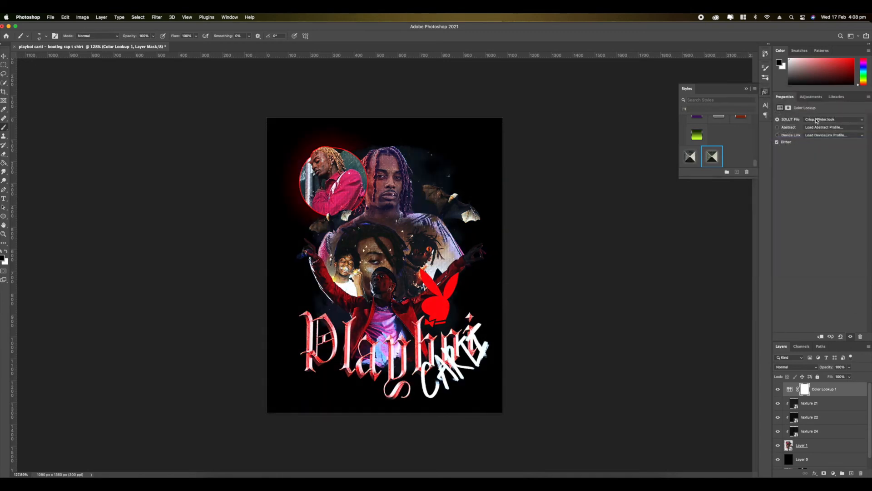
pyautogui.click(817, 120)
pyautogui.click(816, 138)
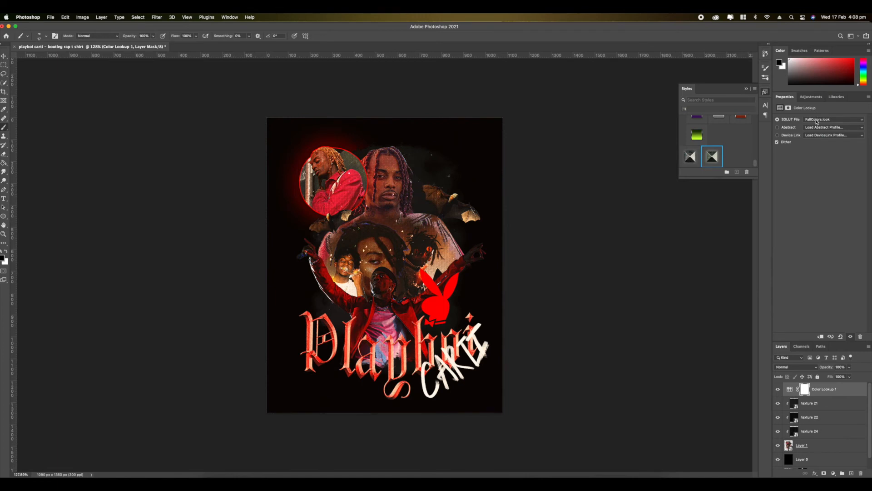
pyautogui.scroll(8, 398, 218)
pyautogui.scroll(-5, 399, 218)
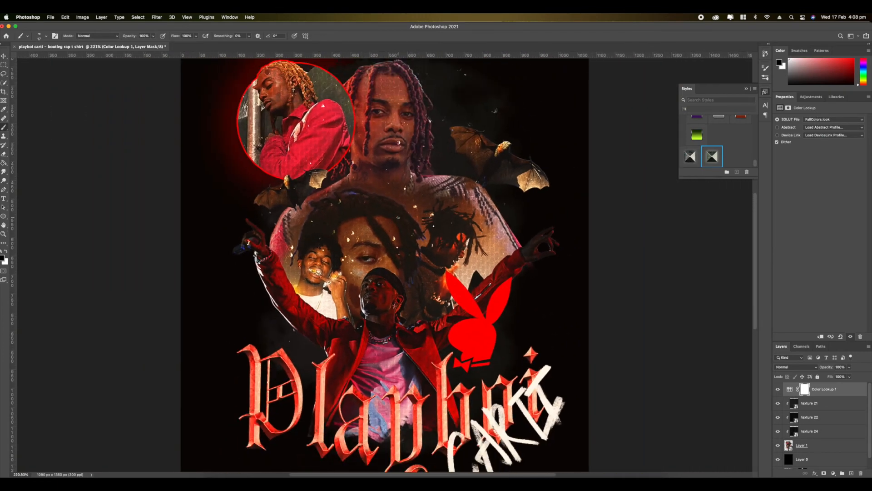
# - Try Soft Light blending on the Color Lookup layer, testing the filmstock_50 and Fuji ETERNA 250D Kodak 2395 LUTs
pyautogui.scroll(-4, 412, 289)
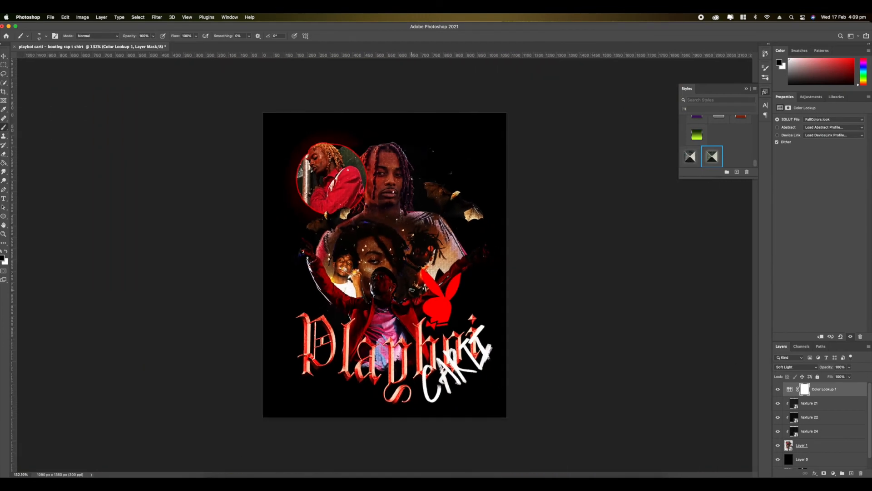
pyautogui.scroll(1, 514, 282)
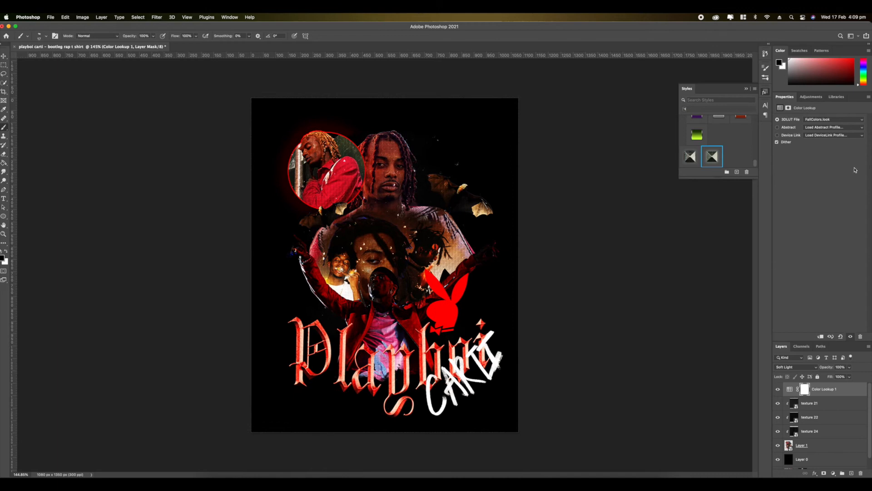
pyautogui.click(816, 120)
pyautogui.click(816, 126)
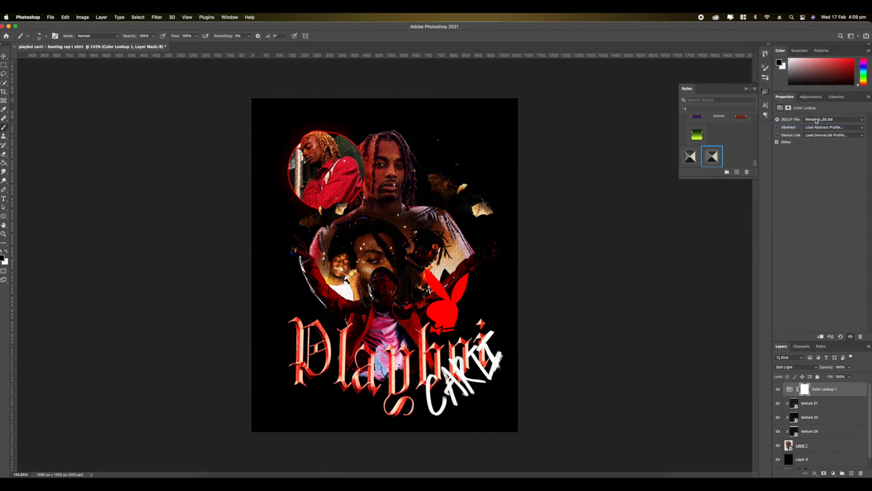
pyautogui.click(816, 120)
pyautogui.click(816, 127)
pyautogui.click(813, 121)
pyautogui.click(809, 131)
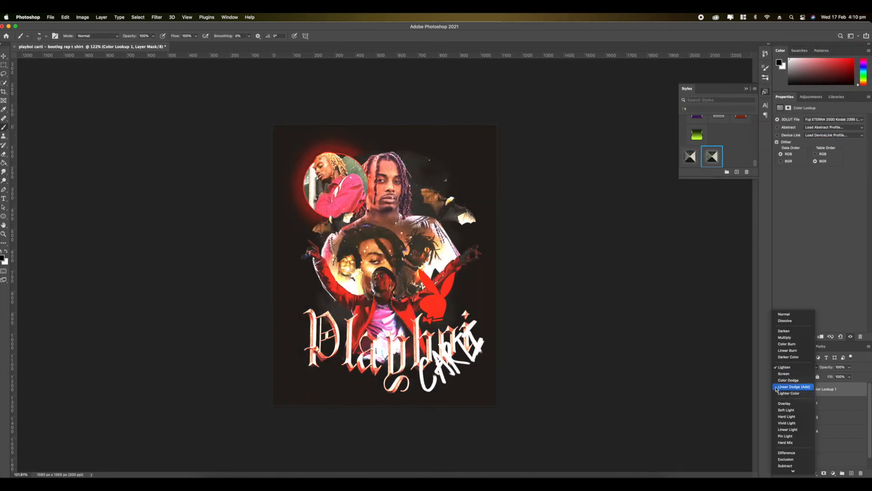
# - Set the Color Lookup layer to Lighten blending and compare the artwork with the adjustment hidden and shown
pyautogui.scroll(-3, 794, 400)
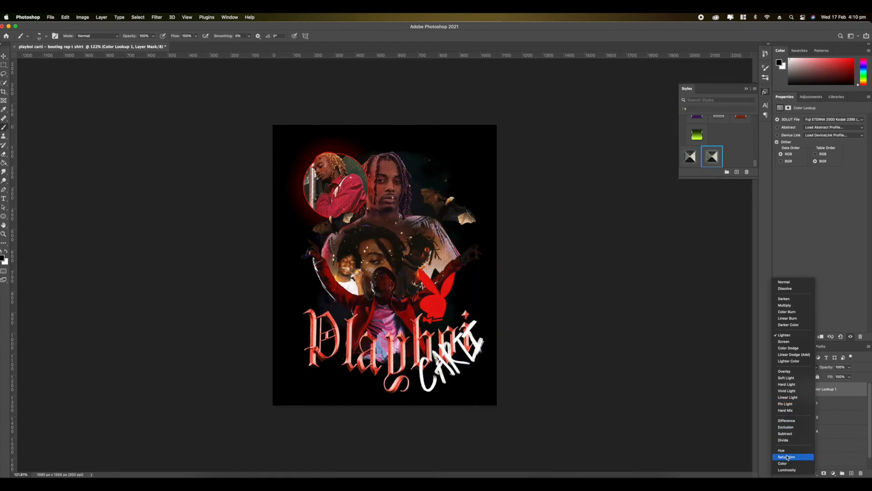
pyautogui.click(785, 334)
pyautogui.click(777, 389)
pyautogui.scroll(3, 452, 372)
pyautogui.scroll(2, 452, 372)
pyautogui.scroll(-4, 452, 372)
pyautogui.click(778, 390)
# - Load the Kodak 5205 Fuji 3510 LUT and blend the Color Lookup layer with Darker Color mode
pyautogui.click(811, 119)
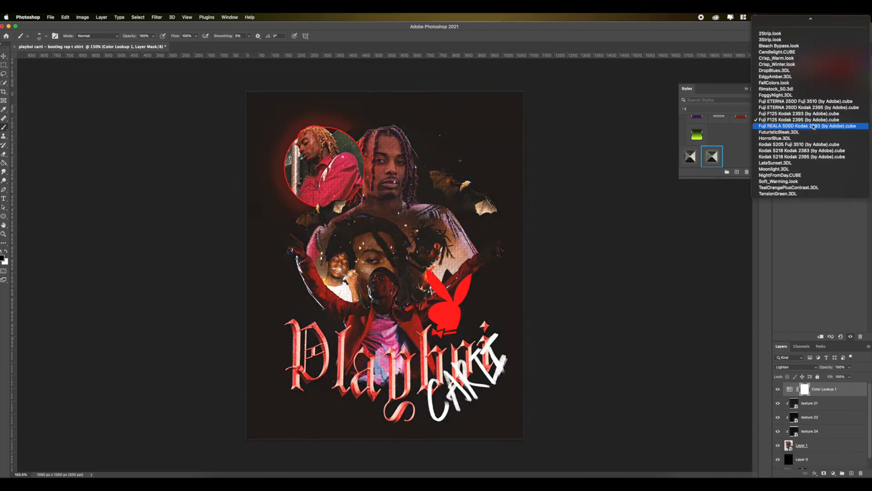
pyautogui.click(799, 157)
pyautogui.scroll(1, 377, 259)
pyautogui.click(794, 367)
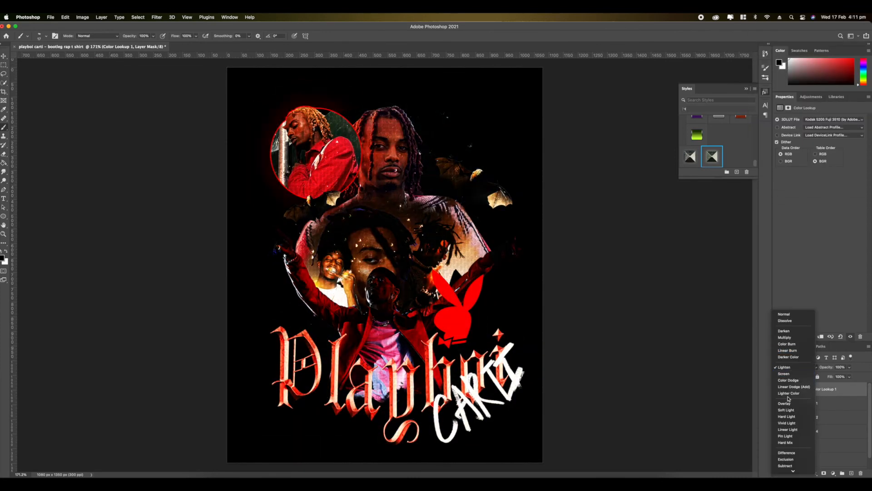
pyautogui.click(787, 358)
pyautogui.scroll(-3, 386, 248)
pyautogui.scroll(1, 386, 248)
# - Clip the Color Lookup layer to the artwork below and check the graded design
pyautogui.rightClick(820, 389)
pyautogui.click(767, 285)
pyautogui.scroll(-1, 384, 265)
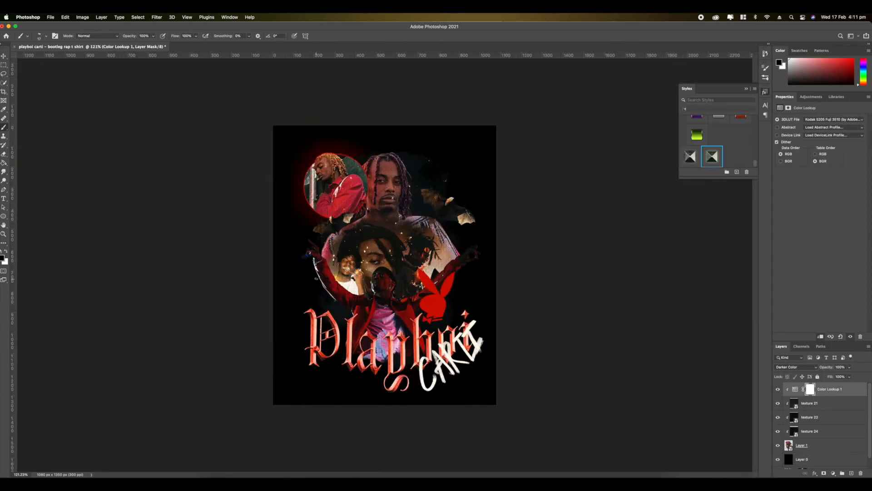
pyautogui.scroll(2, 384, 265)
pyautogui.scroll(-1, 385, 265)
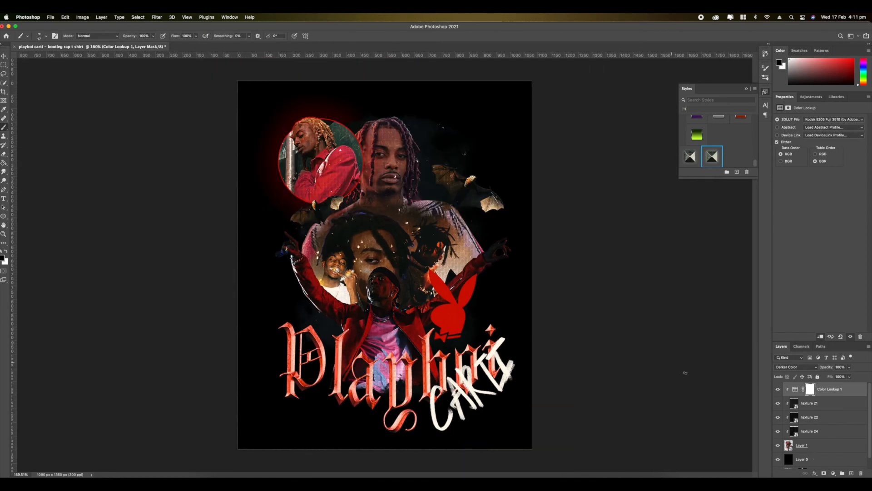
pyautogui.scroll(2, 449, 337)
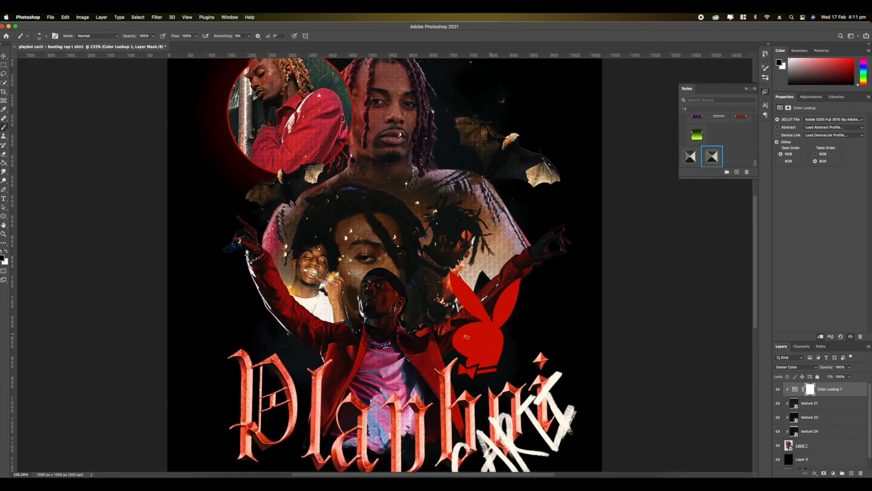
pyautogui.scroll(-2, 474, 337)
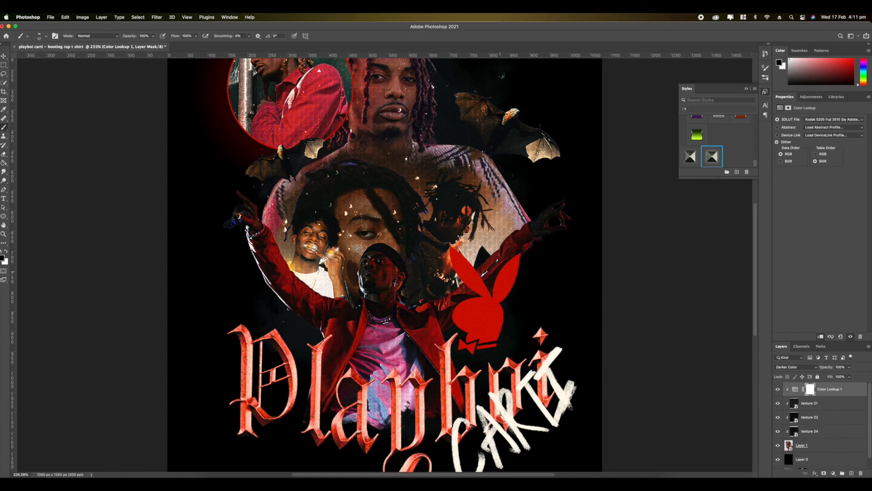
# - Open the artwork's nested smart objects, paint a soft red glow around the Playboy logo, and save the changes back to the design
pyautogui.doubleClick(789, 446)
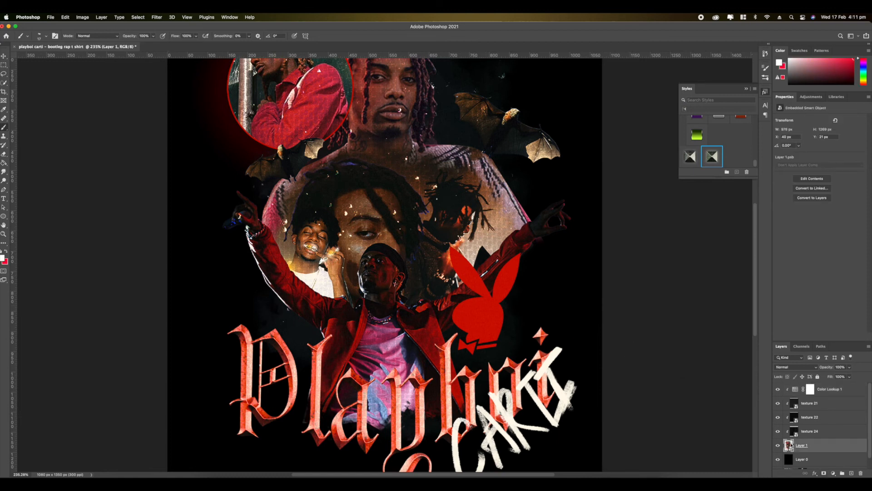
pyautogui.click(790, 420)
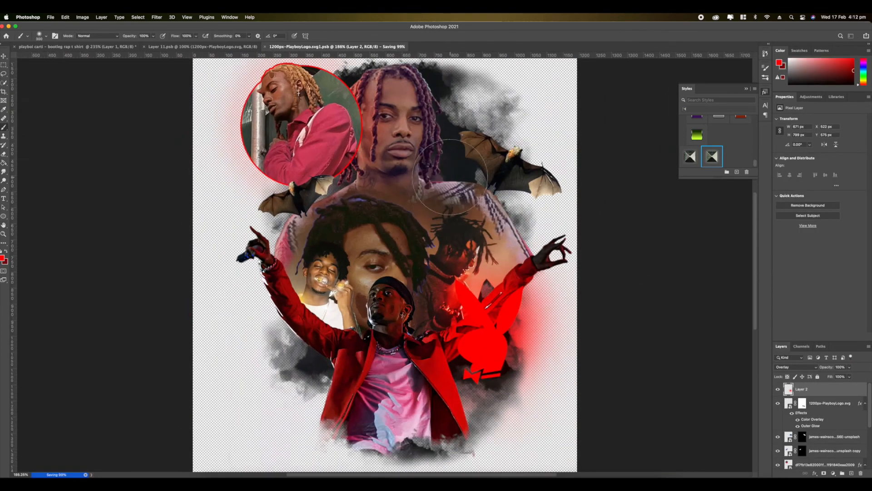
pyautogui.press('super+w')
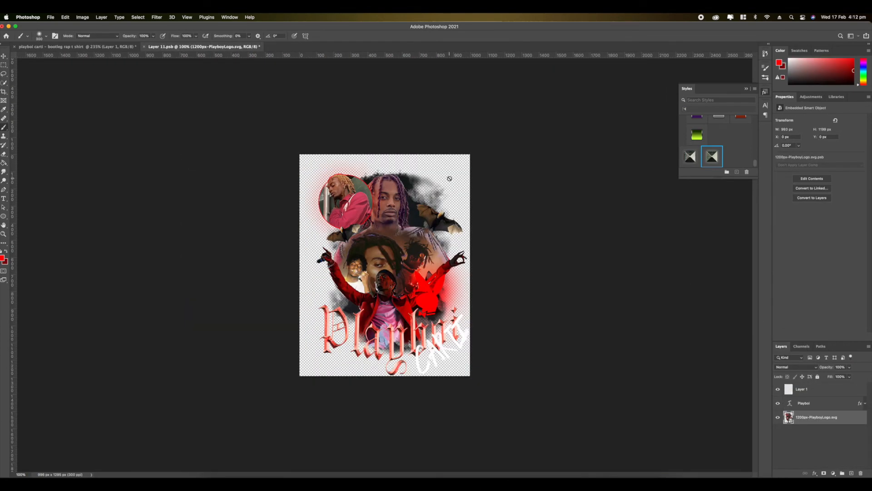
pyautogui.click(144, 47)
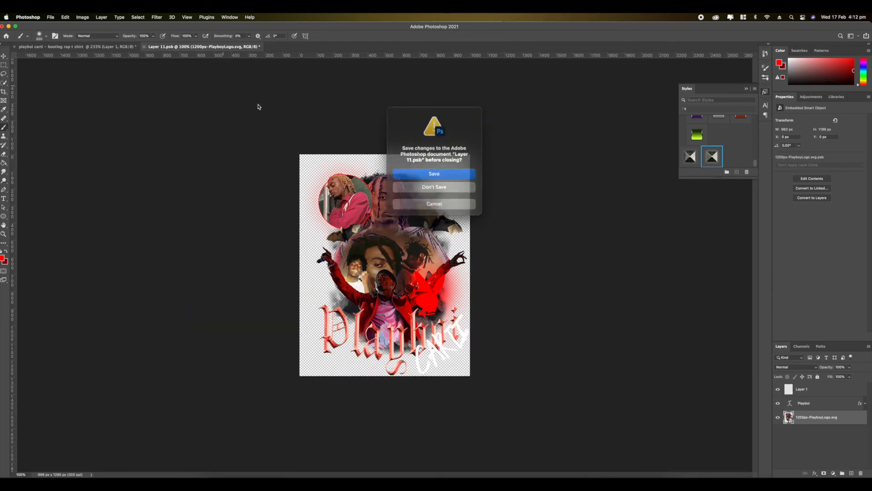
pyautogui.click(434, 171)
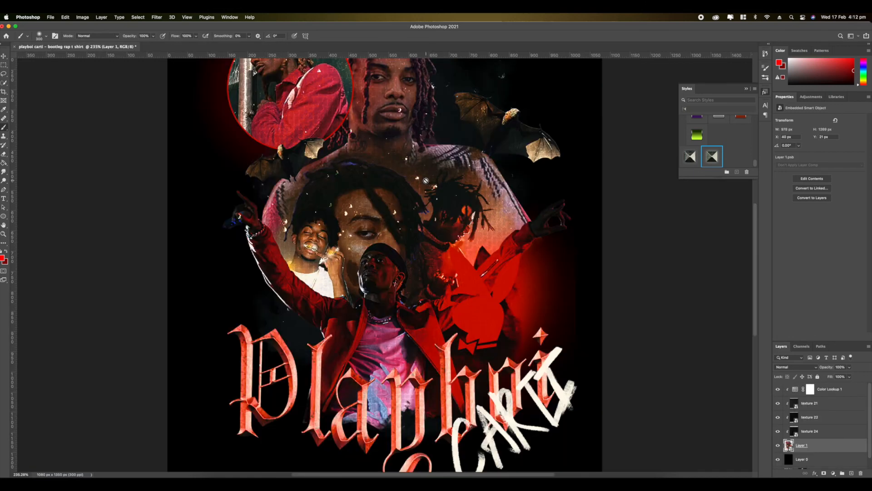
# - Inspect the design up close and as a whole, checking the red glow, portraits, textures and lettering
pyautogui.scroll(3, 425, 182)
pyautogui.scroll(2, 425, 181)
pyautogui.scroll(-6, 425, 181)
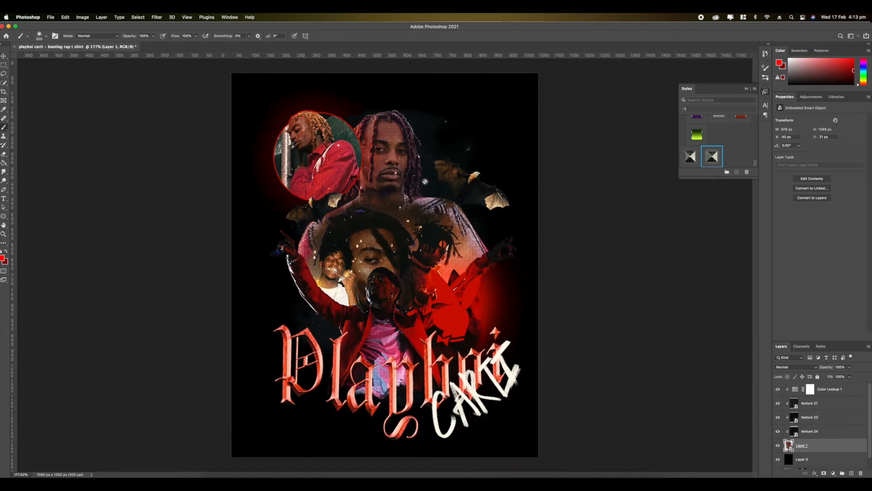
pyautogui.scroll(1, 425, 181)
pyautogui.scroll(1, 425, 182)
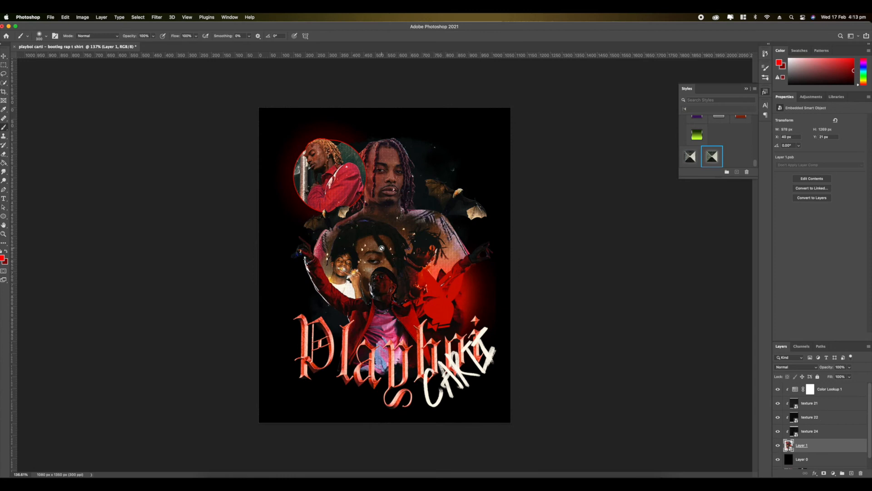
pyautogui.scroll(5, 381, 248)
pyautogui.scroll(-5, 382, 248)
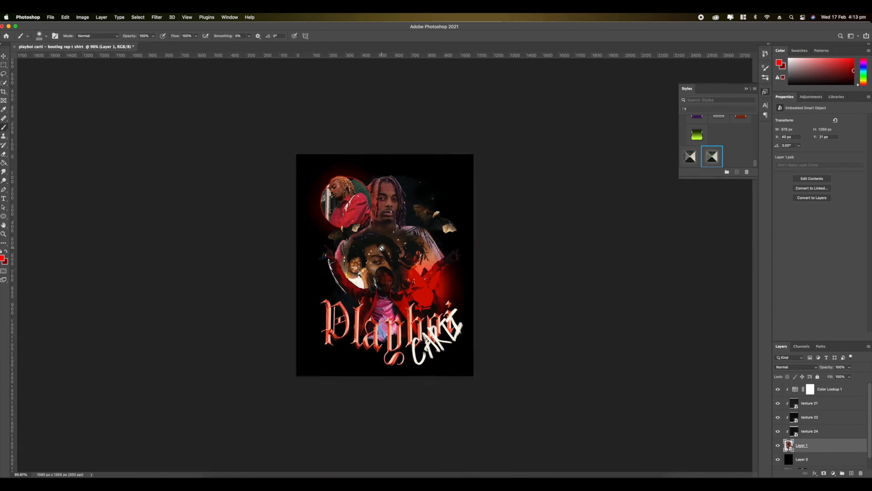
pyautogui.scroll(2, 382, 248)
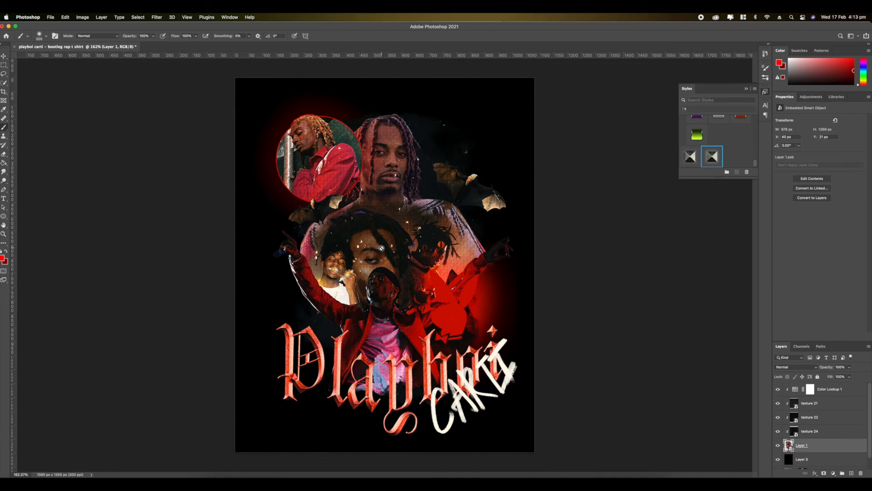
pyautogui.scroll(4, 381, 248)
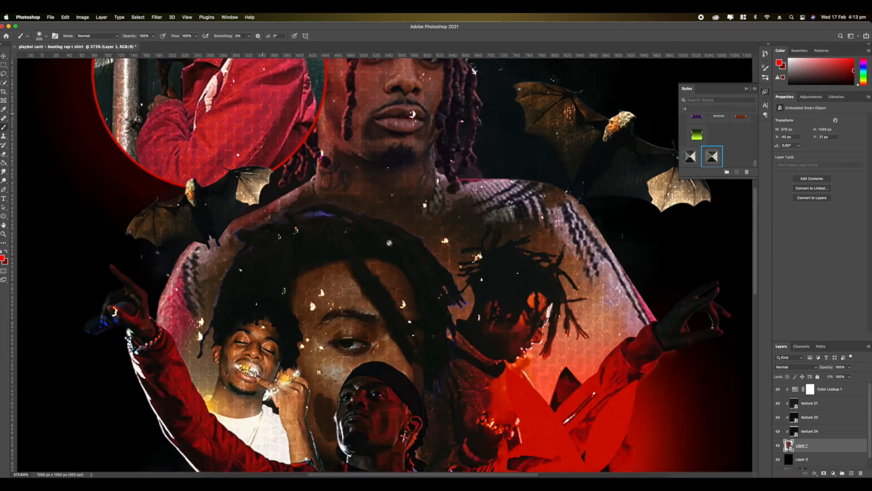
pyautogui.scroll(-4, 389, 243)
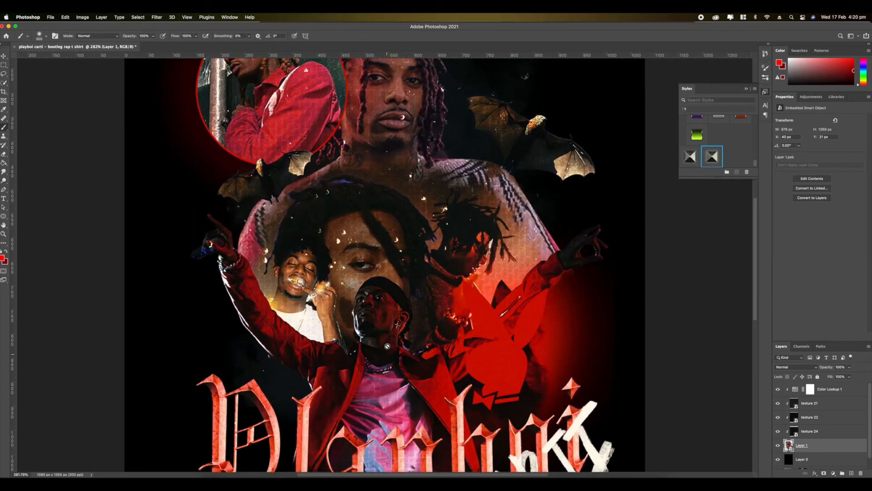
pyautogui.scroll(-4, 387, 346)
pyautogui.scroll(7, 387, 347)
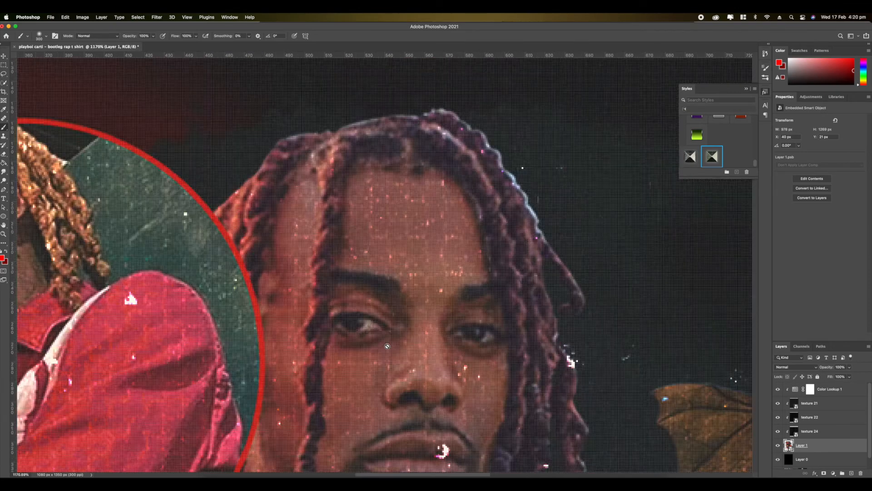
pyautogui.scroll(-10, 387, 346)
pyautogui.scroll(8, 387, 346)
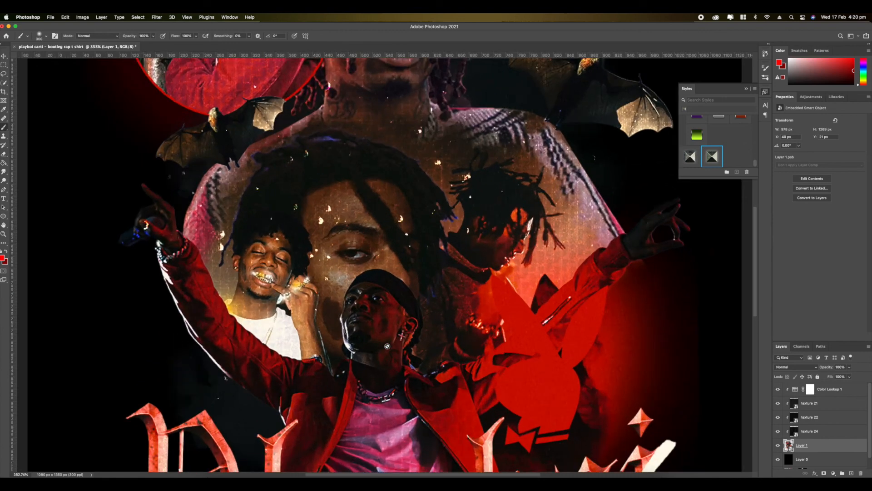
pyautogui.scroll(-4, 387, 346)
pyautogui.scroll(-1, 387, 346)
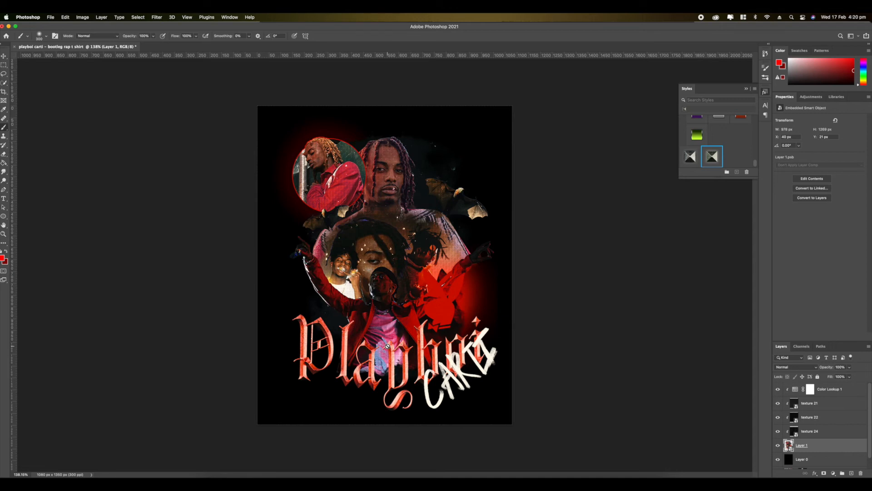
# - Convert the artwork, its three clipped textures and the Color Lookup layer into one smart object, and select the black background layer
pyautogui.scroll(3, 387, 346)
pyautogui.keyDown('shift'); pyautogui.click(805, 391); pyautogui.keyUp('shift')
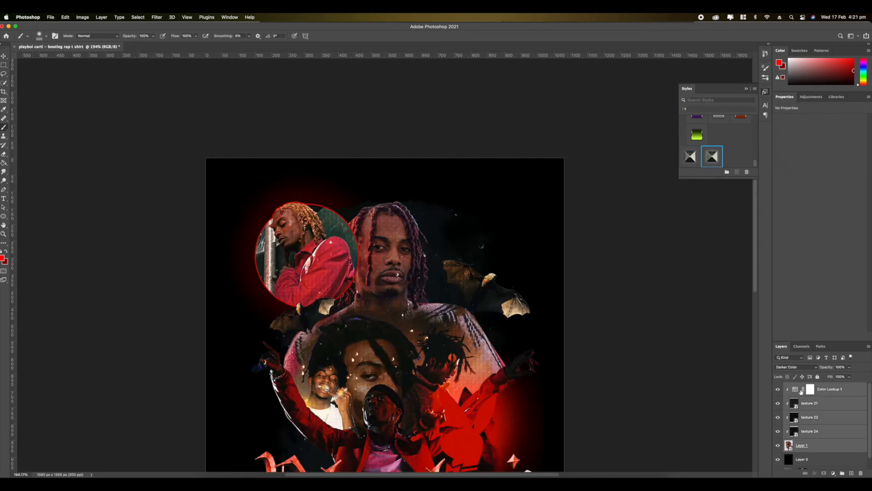
pyautogui.rightClick(820, 394)
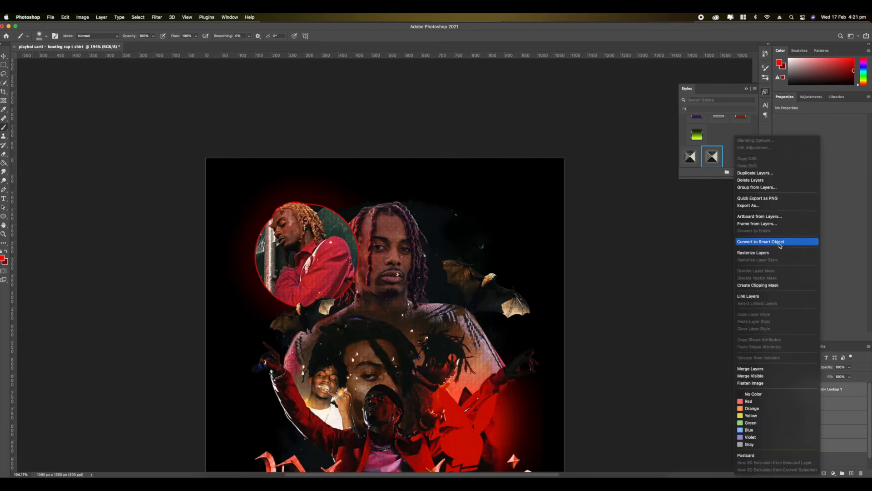
pyautogui.click(793, 240)
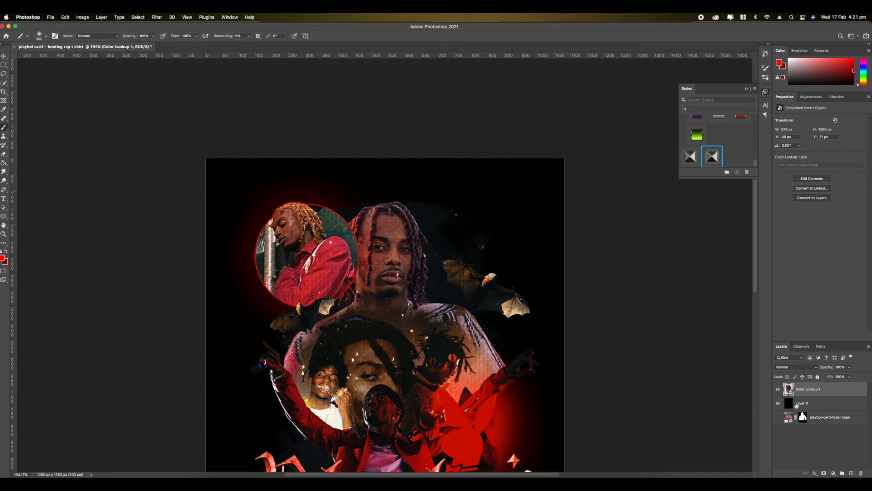
pyautogui.click(796, 403)
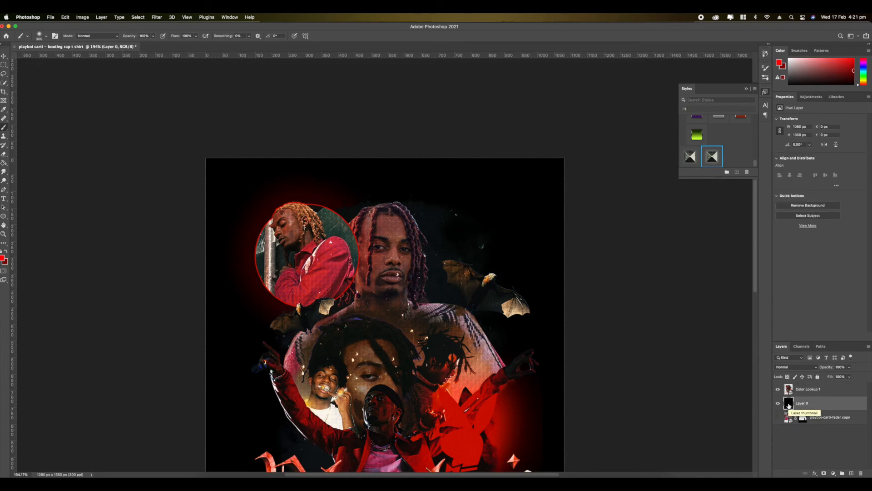
# - Hide the black background layer and inspect the artwork on transparency, both up close and as a whole
pyautogui.scroll(5, 497, 318)
pyautogui.scroll(-8, 491, 338)
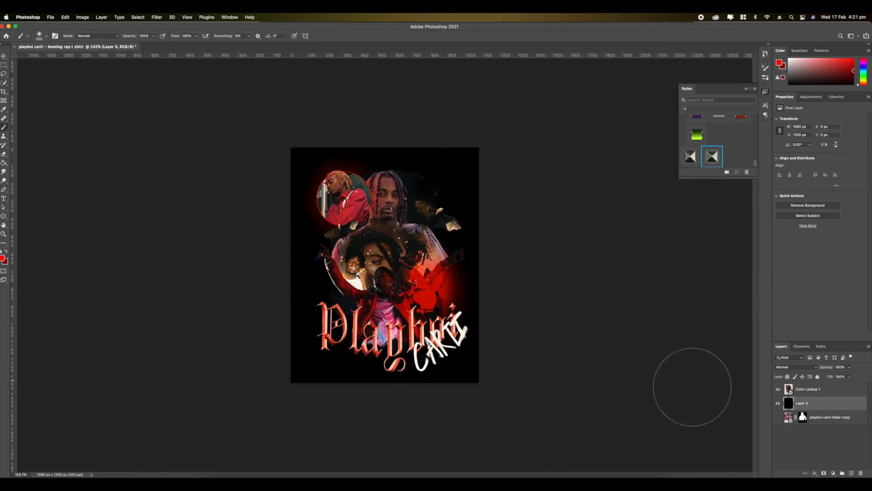
pyautogui.click(778, 402)
pyautogui.scroll(10, 357, 303)
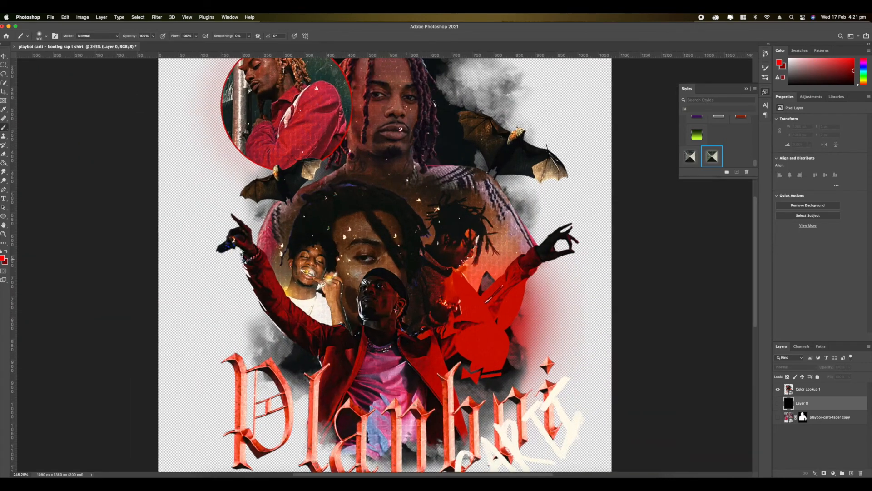
pyautogui.scroll(-12, 356, 303)
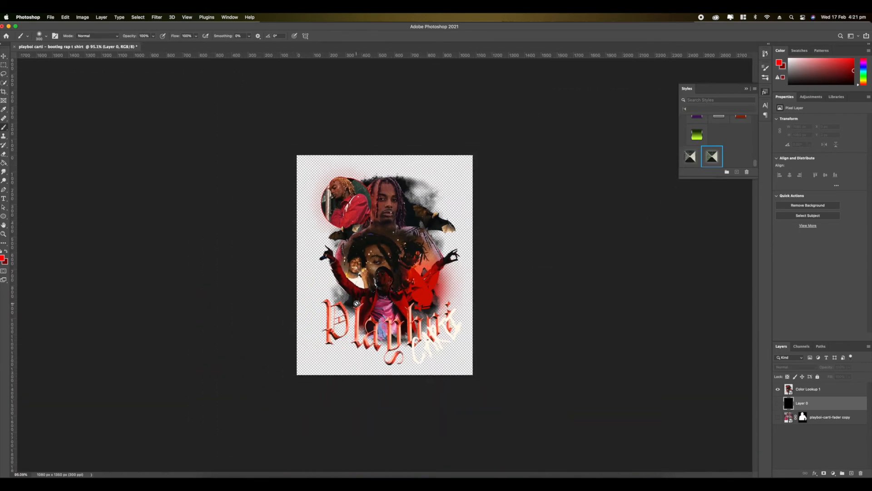
pyautogui.scroll(3, 356, 303)
pyautogui.scroll(-4, 357, 303)
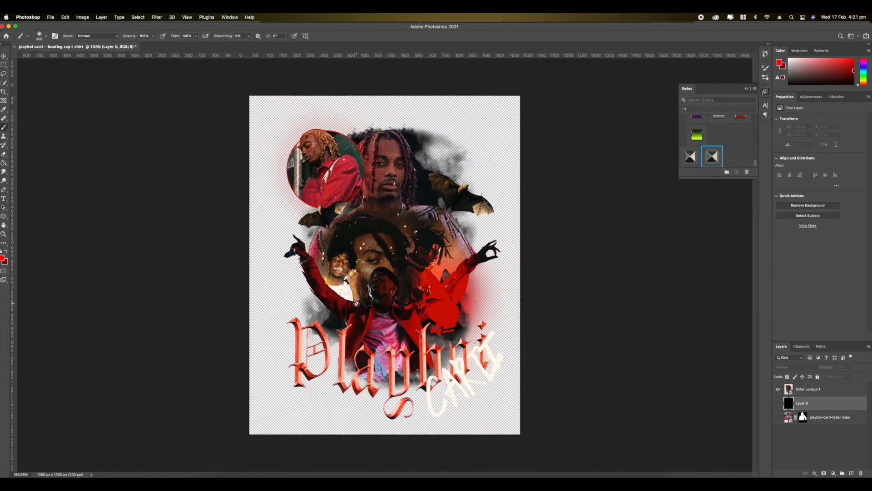
pyautogui.scroll(1, 356, 303)
# - Switch to Finder, place the two Rue Porter Stone Wash Black T-shirt images into the document, and duplicate the artwork smart object above them
pyautogui.click(214, 475)
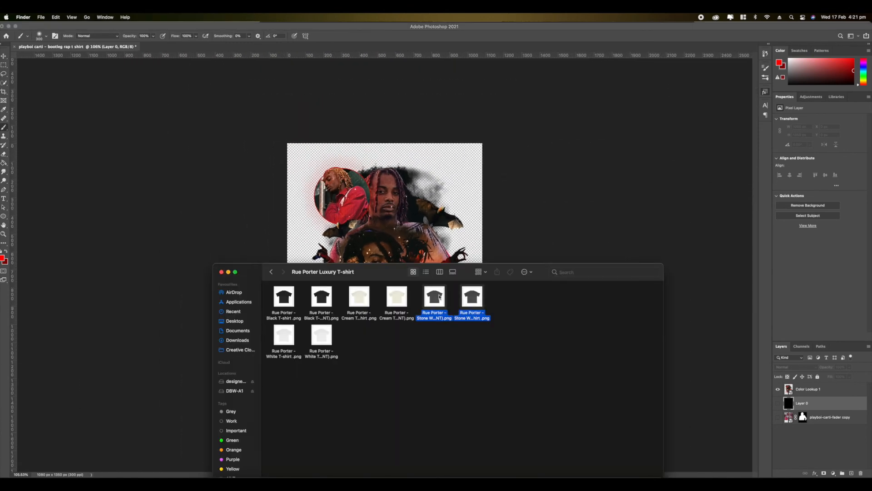
pyautogui.moveTo(436, 300); pyautogui.dragTo(418, 232)
pyautogui.moveTo(802, 389); pyautogui.dragTo(802, 398)
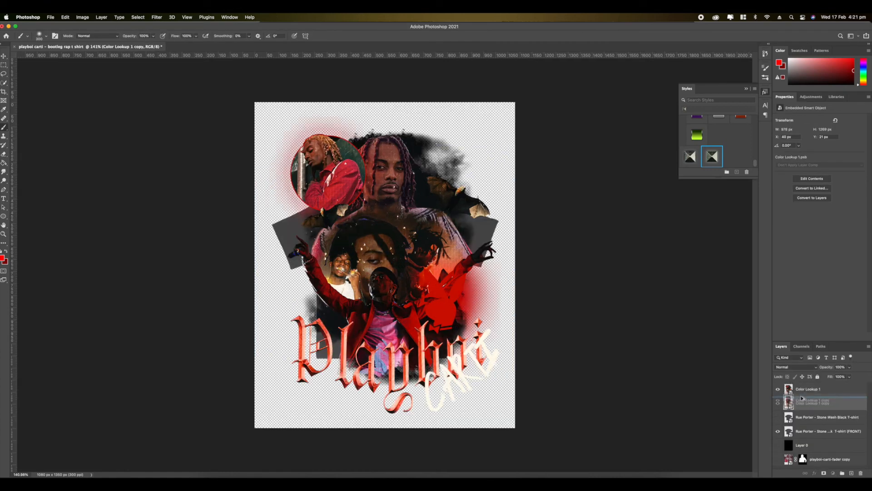
# - Rename the three artwork smart object layers main, back and front, in order from the uppermost down
pyautogui.click(808, 389)
pyautogui.write('main')
pyautogui.press('Return')
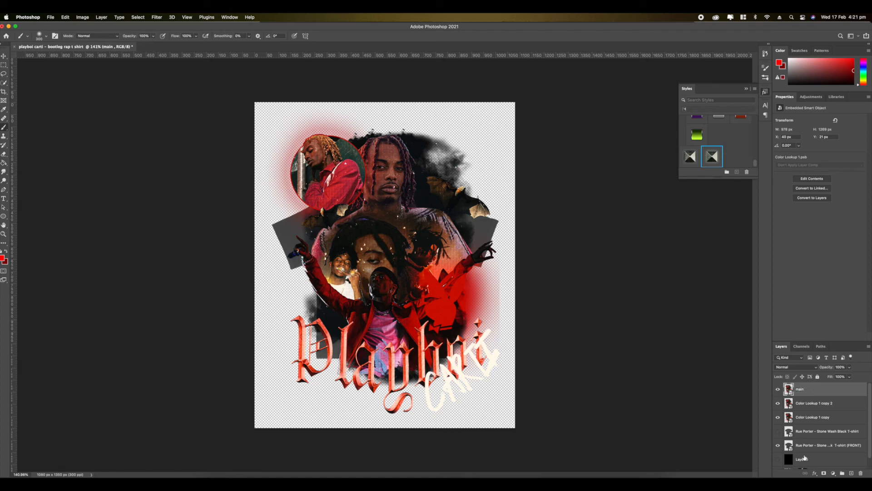
pyautogui.doubleClick(811, 405)
pyautogui.write('back')
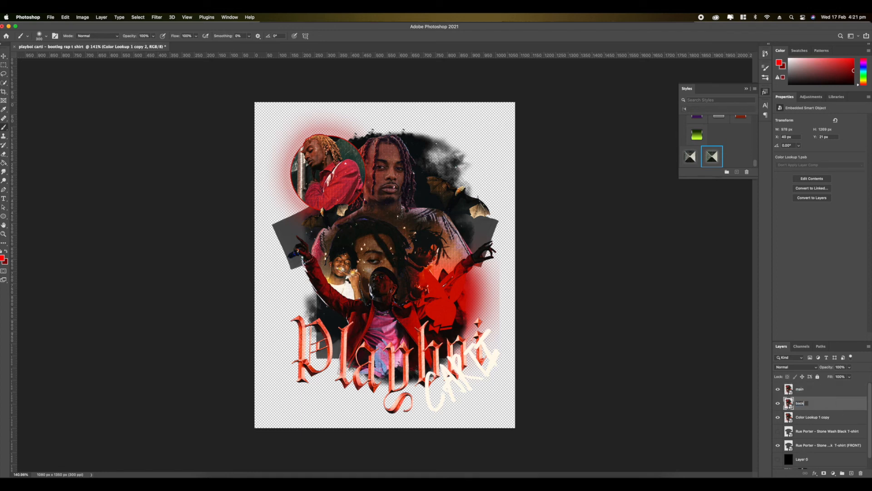
pyautogui.press('Return')
pyautogui.doubleClick(802, 417)
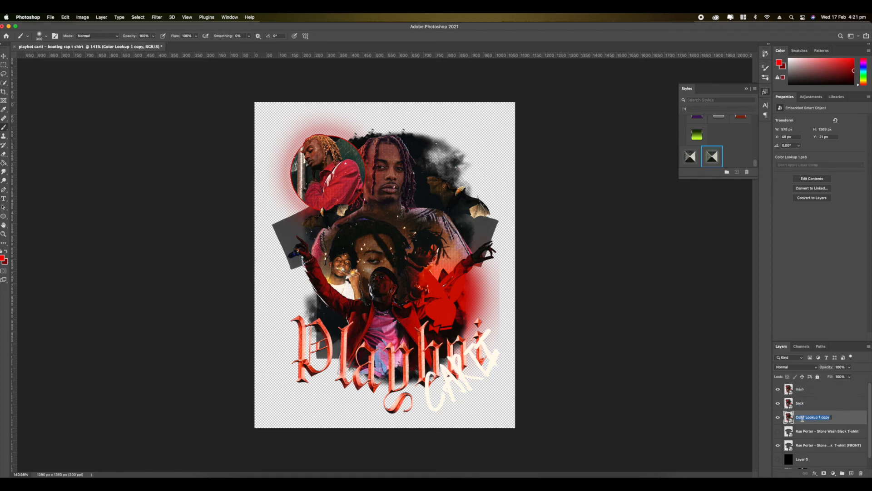
pyautogui.write('front')
pyautogui.press('Return')
# - Label the main layer red, move it below both T-shirt layers, and hide it
pyautogui.rightClick(811, 393)
pyautogui.click(775, 400)
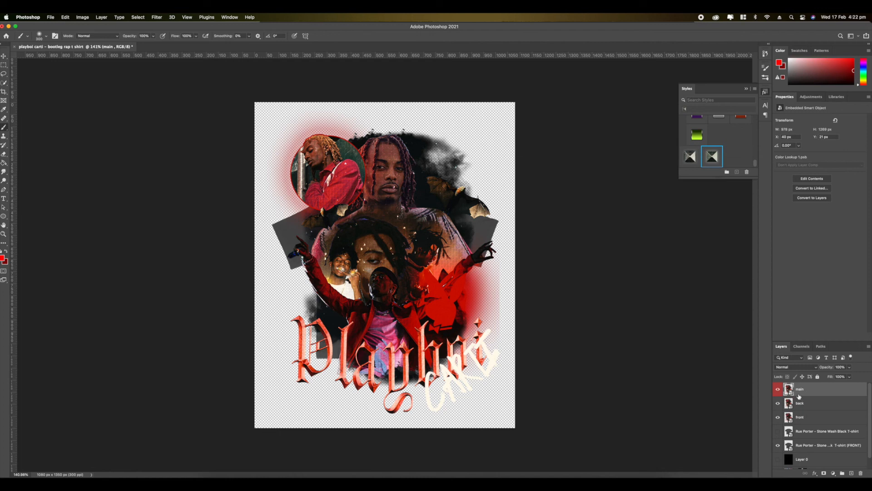
pyautogui.moveTo(802, 391); pyautogui.dragTo(803, 458)
pyautogui.click(778, 445)
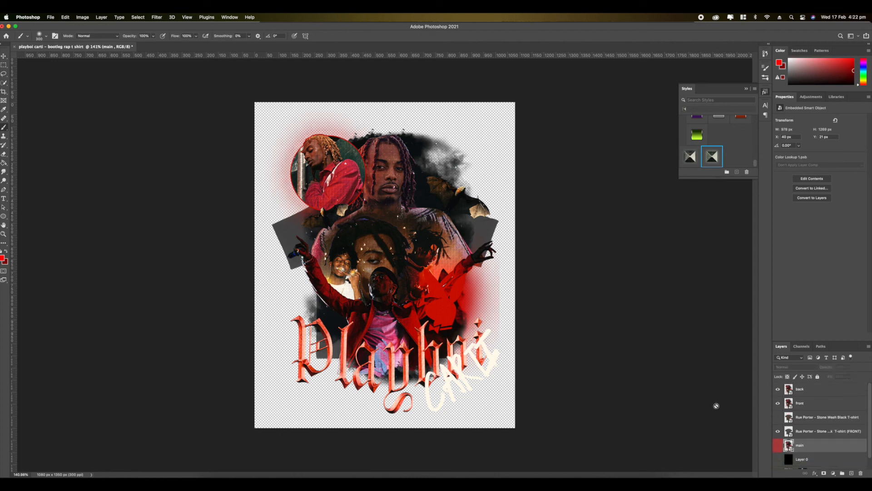
# - Move the front artwork directly above the front T-shirt layer, clip it to that shirt, and hide the back artwork
pyautogui.moveTo(806, 403); pyautogui.dragTo(804, 429)
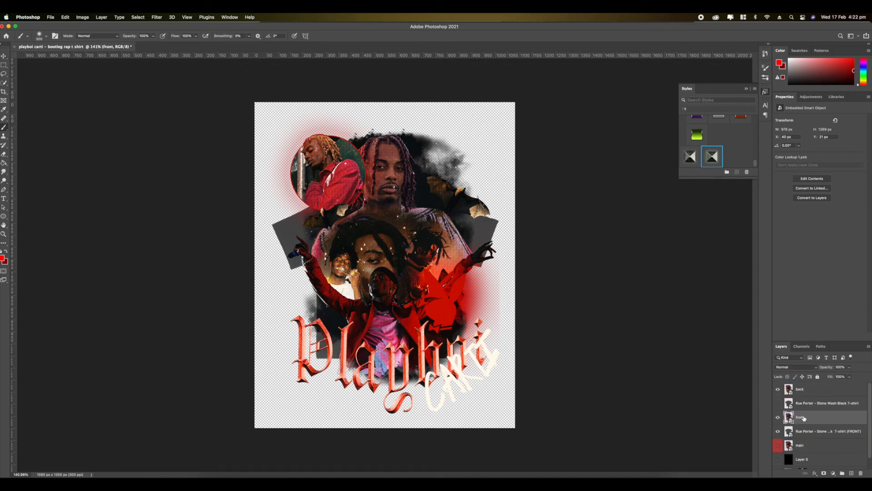
pyautogui.rightClick(804, 417)
pyautogui.click(743, 304)
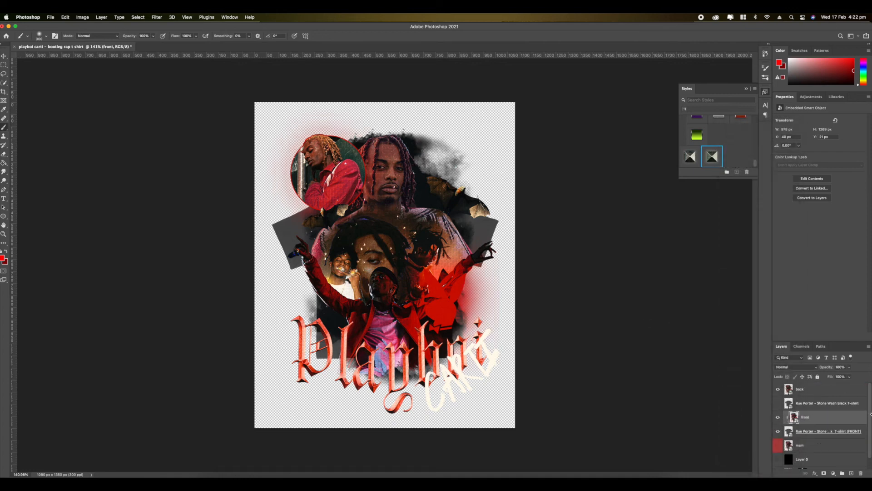
pyautogui.click(778, 389)
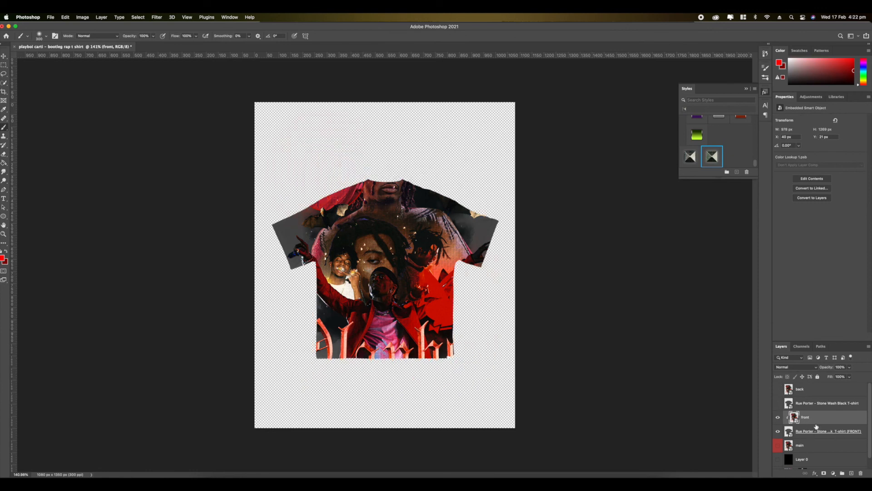
# - Scale the front artwork down to about 509 × 661 px and centre it on the body of the T-shirt
pyautogui.press('super+t')
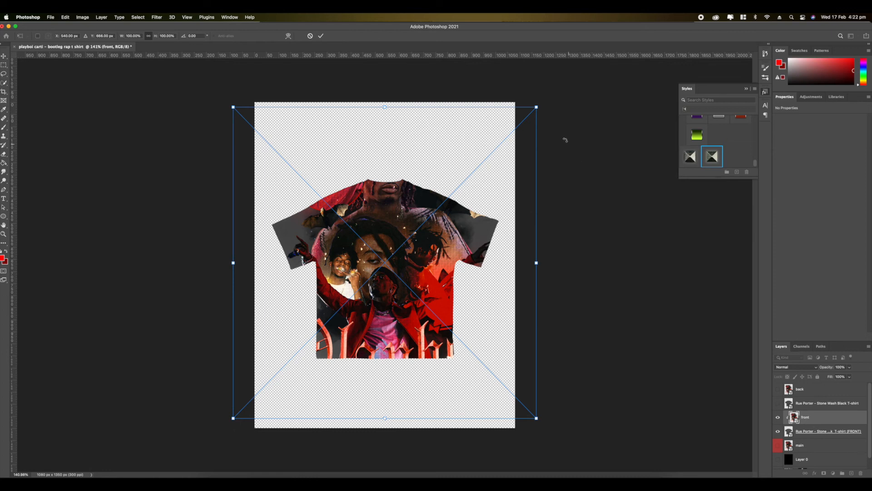
pyautogui.moveTo(536, 106); pyautogui.dragTo(451, 195)
pyautogui.moveTo(421, 244); pyautogui.dragTo(459, 228)
pyautogui.scroll(2, 306, 189)
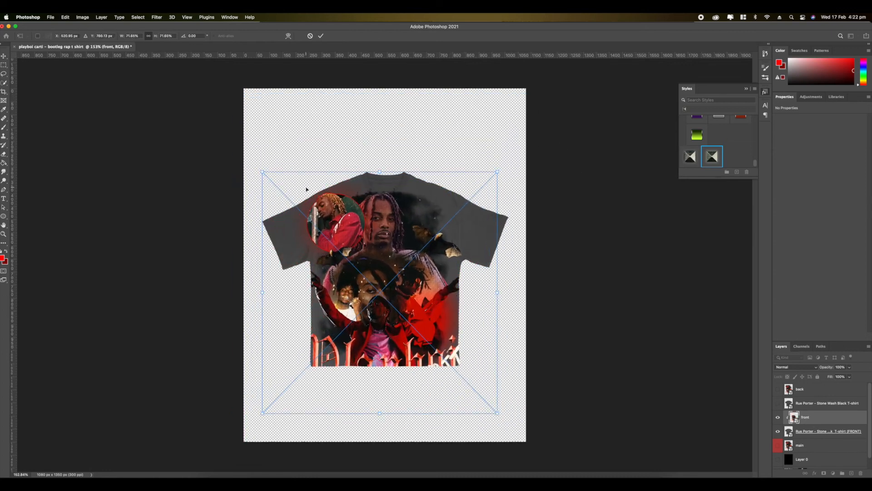
pyautogui.moveTo(254, 173); pyautogui.dragTo(317, 232)
pyautogui.moveTo(377, 307); pyautogui.dragTo(356, 255)
pyautogui.moveTo(477, 180); pyautogui.dragTo(467, 190)
pyautogui.moveTo(430, 230); pyautogui.dragTo(434, 224)
pyautogui.press('Return')
pyautogui.press('b')
pyautogui.scroll(3, 300, 251)
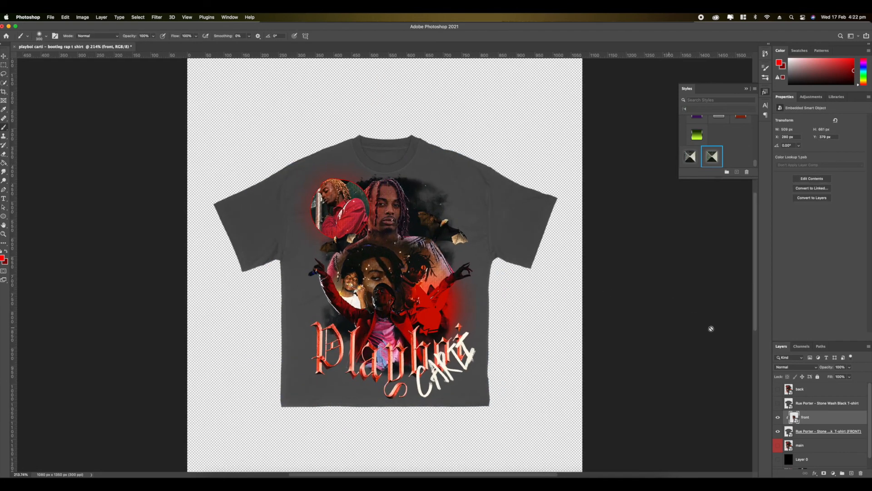
# - Set the front artwork's blend mode to Screen so it blends into the shirt fabric
pyautogui.click(790, 367)
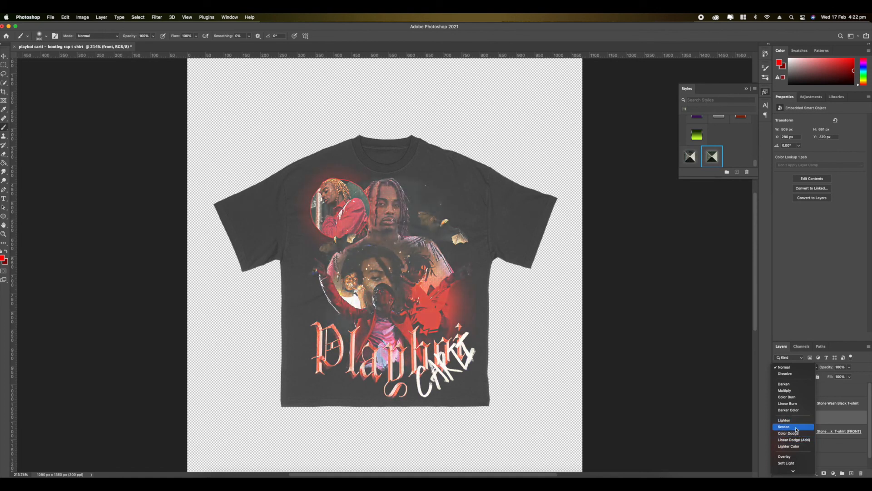
pyautogui.click(795, 429)
pyautogui.scroll(-2, 388, 300)
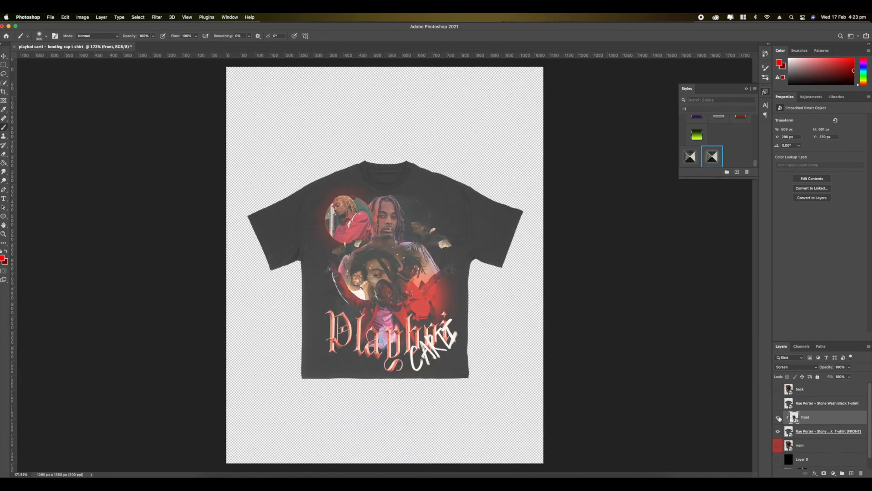
# - Group the front artwork with its front T-shirt layer and name the group front
pyautogui.keyDown('shift'); pyautogui.click(807, 434); pyautogui.keyUp('shift')
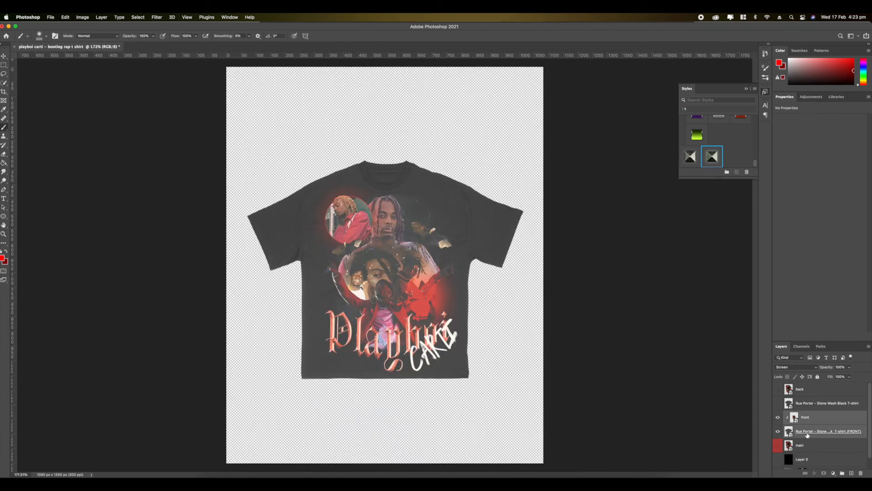
pyautogui.click(841, 473)
pyautogui.doubleClick(806, 414)
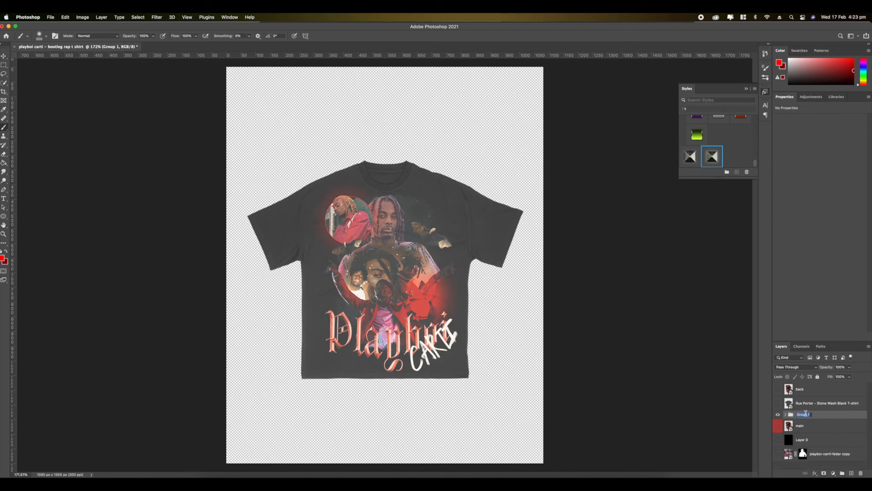
pyautogui.press('Return')
# - Show the back T-shirt and back artwork, then scale the artwork to about 635 px high and centre it on the shirt
pyautogui.click(778, 403)
pyautogui.click(798, 393)
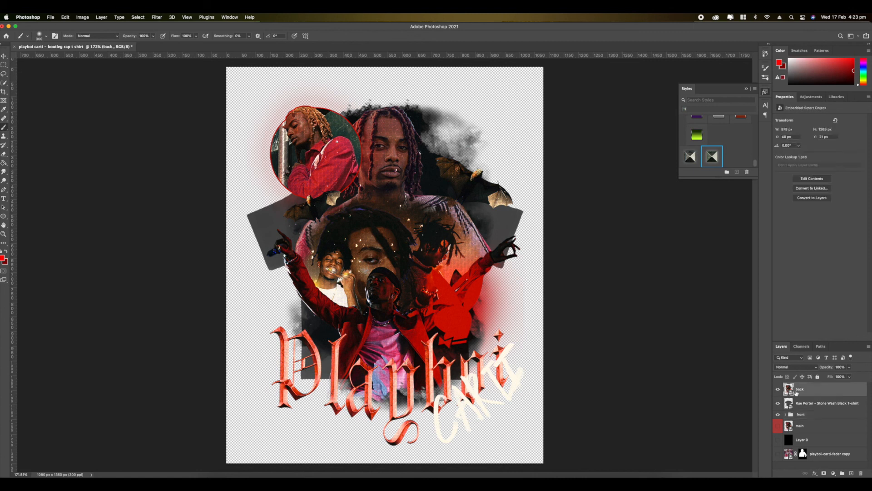
pyautogui.press('super+t')
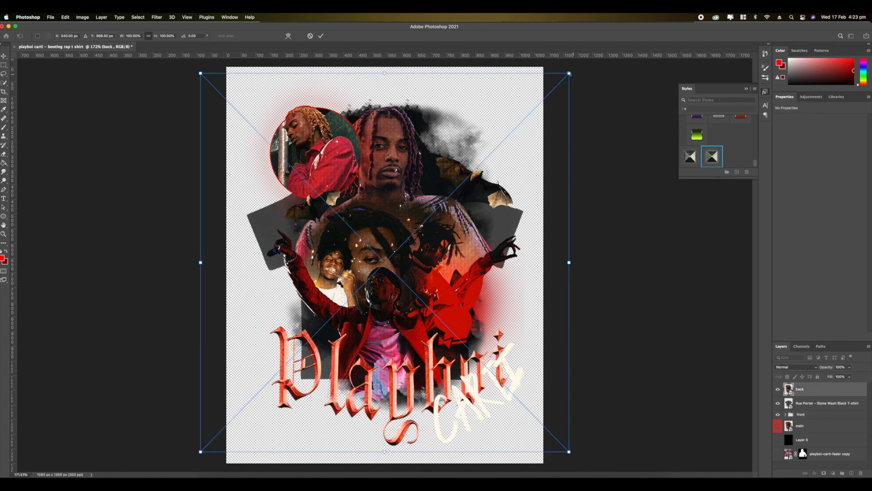
pyautogui.moveTo(568, 72); pyautogui.dragTo(433, 215)
pyautogui.moveTo(323, 281); pyautogui.dragTo(392, 221)
pyautogui.moveTo(501, 157); pyautogui.dragTo(455, 196)
pyautogui.moveTo(413, 249); pyautogui.dragTo(432, 232)
pyautogui.press('Return')
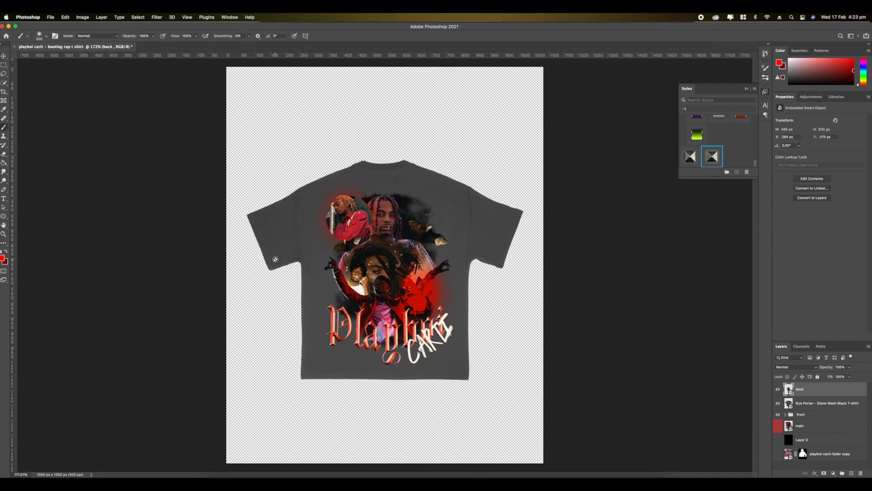
# - Inspect the back print and add a Black & White adjustment layer above the back artwork
pyautogui.scroll(5, 275, 259)
pyautogui.scroll(4, 376, 305)
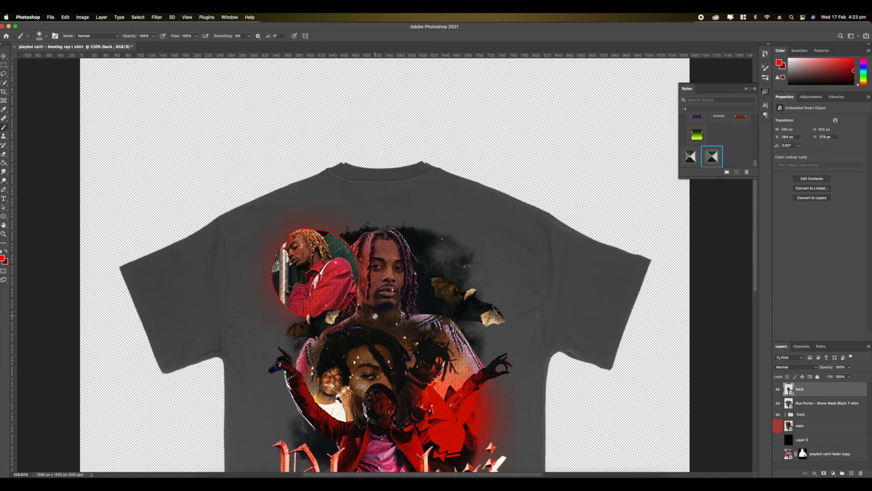
pyautogui.scroll(5, 376, 315)
pyautogui.scroll(-10, 378, 317)
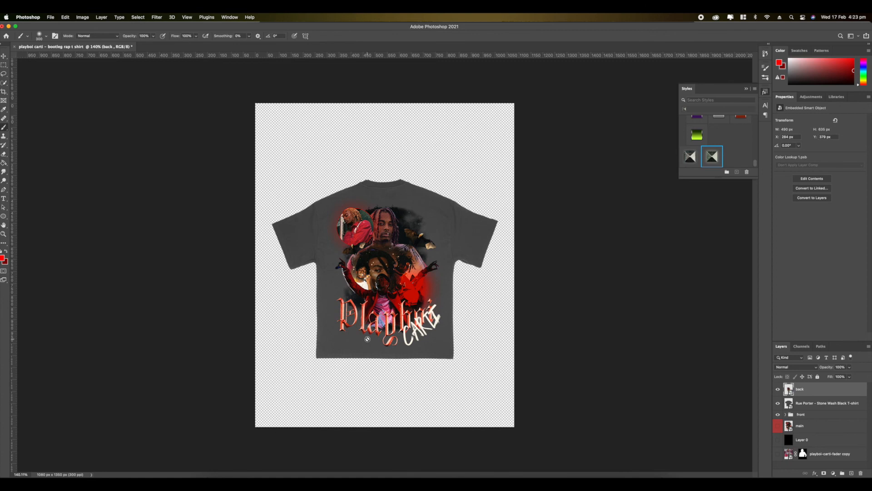
pyautogui.scroll(4, 389, 266)
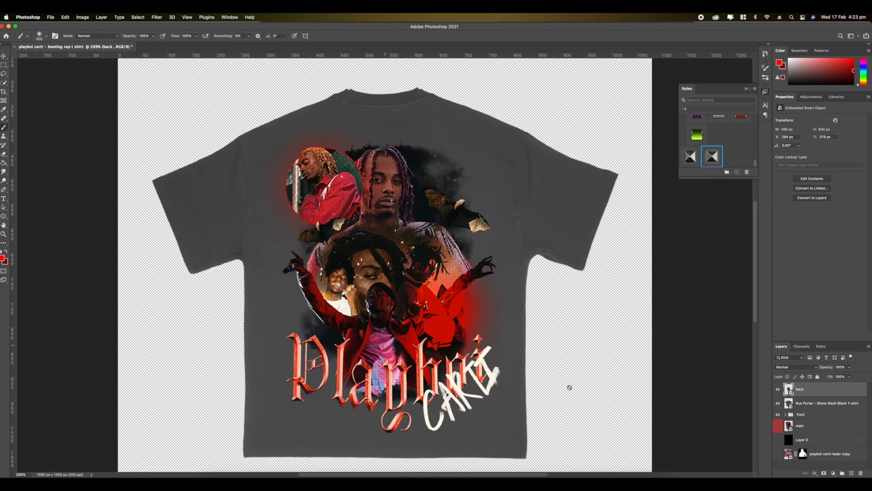
pyautogui.click(833, 473)
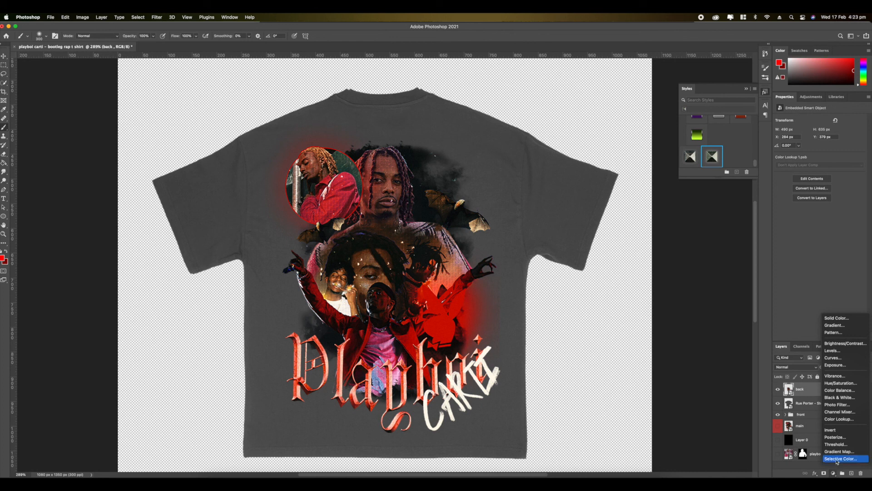
pyautogui.click(841, 397)
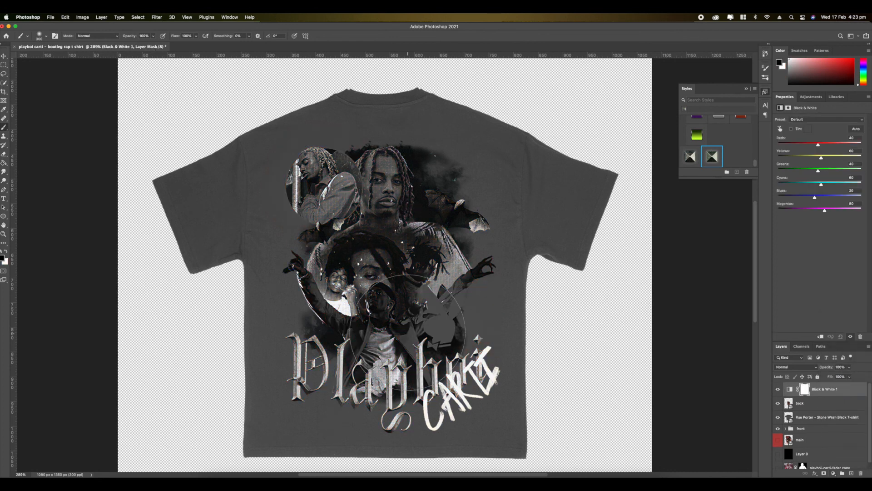
pyautogui.scroll(3, 407, 331)
pyautogui.scroll(-3, 407, 332)
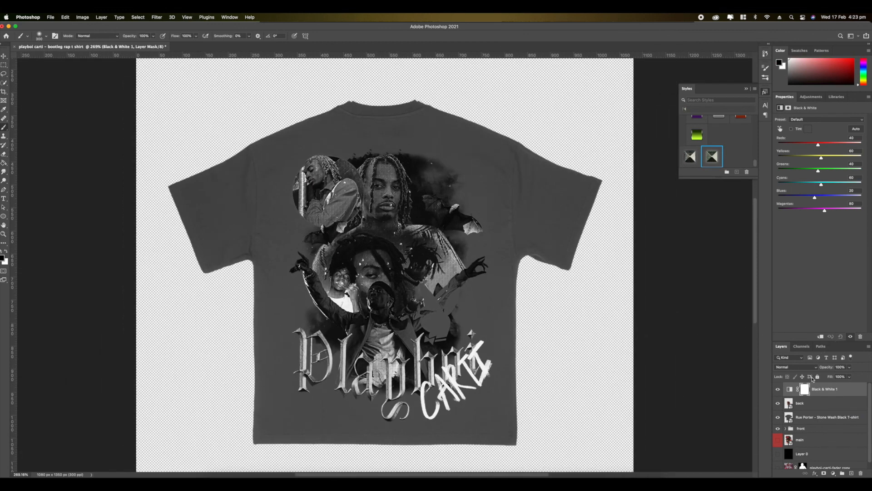
# - Clip the Black & White adjustment and the back artwork to the back T-shirt layer
pyautogui.rightClick(814, 391)
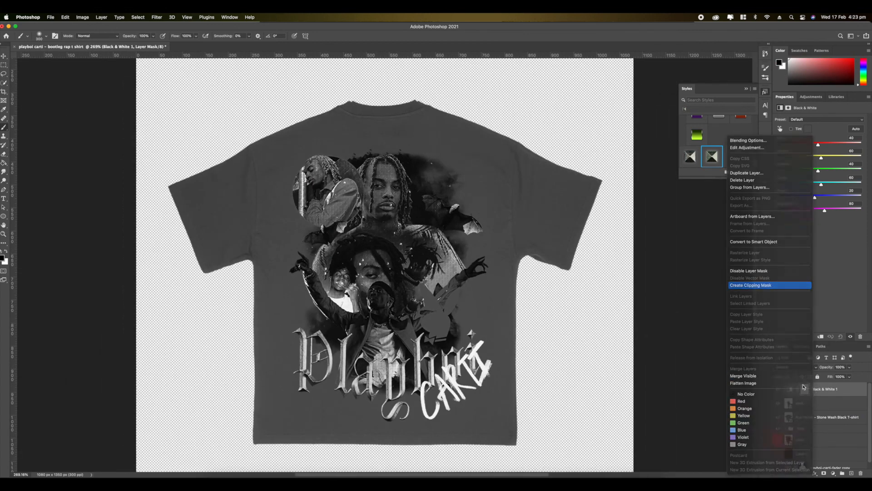
pyautogui.click(754, 289)
pyautogui.click(813, 405)
pyautogui.rightClick(813, 405)
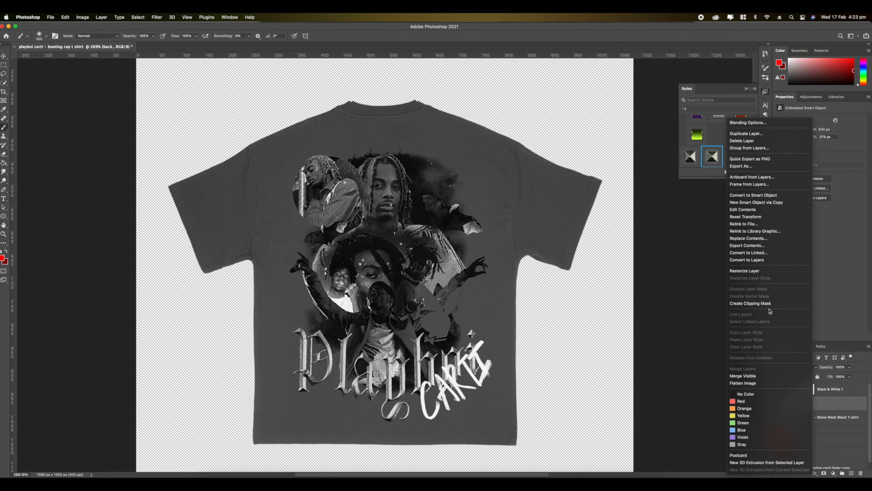
pyautogui.click(770, 304)
# - Set the back artwork's blend mode to Screen and check the greyscale print on the shirt
pyautogui.click(795, 370)
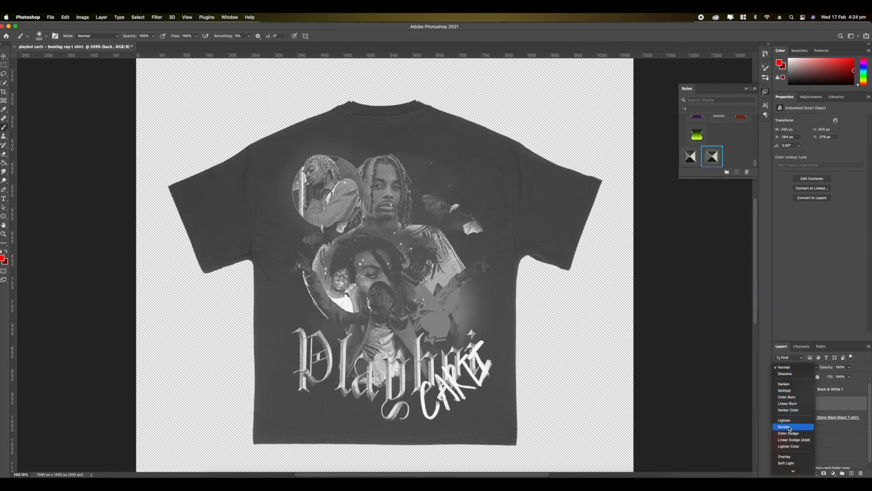
pyautogui.click(789, 428)
pyautogui.scroll(5, 386, 268)
pyautogui.scroll(-10, 386, 268)
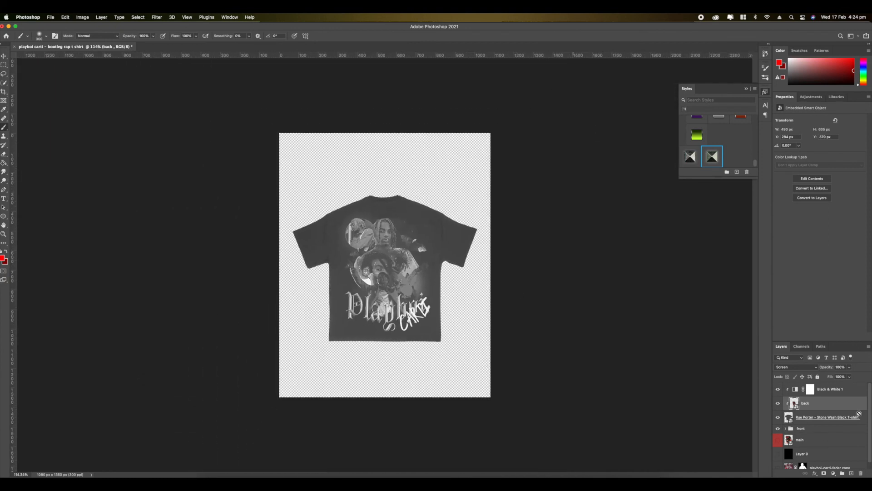
# - Group the Black & White adjustment, back artwork and back T-shirt layers, and name the group "back"
pyautogui.click(830, 390)
pyautogui.keyDown('shift'); pyautogui.click(819, 417); pyautogui.keyUp('shift')
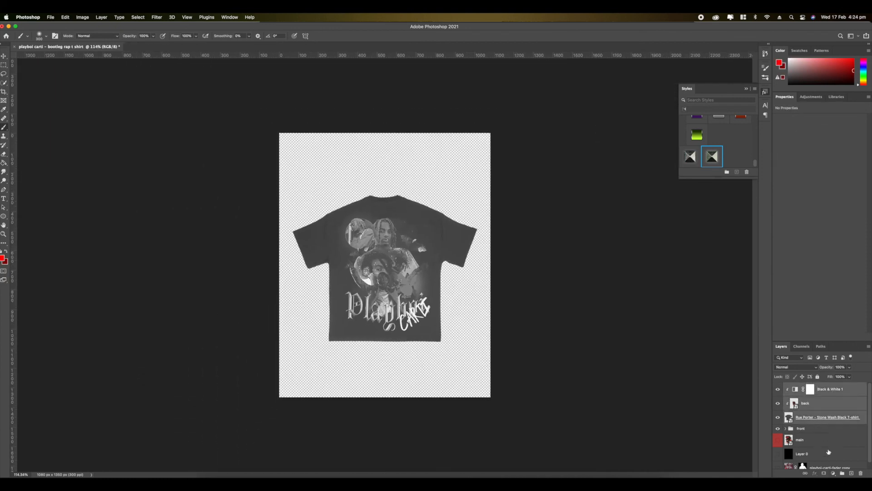
pyautogui.click(843, 473)
pyautogui.doubleClick(801, 386)
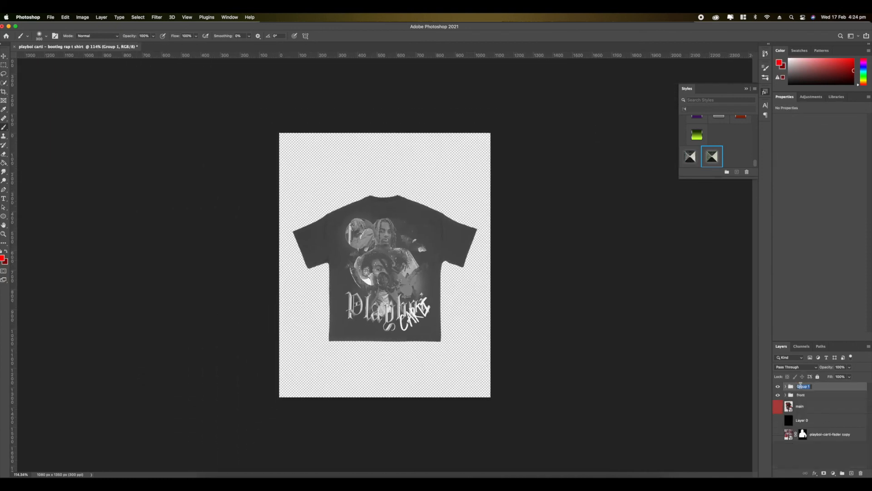
pyautogui.write('back')
pyautogui.press('Return')
# - Hide the back group, then scale the front group to about 110.5% and centre it in the upper part of the canvas
pyautogui.scroll(2, 343, 252)
pyautogui.scroll(4, 343, 252)
pyautogui.scroll(-6, 343, 252)
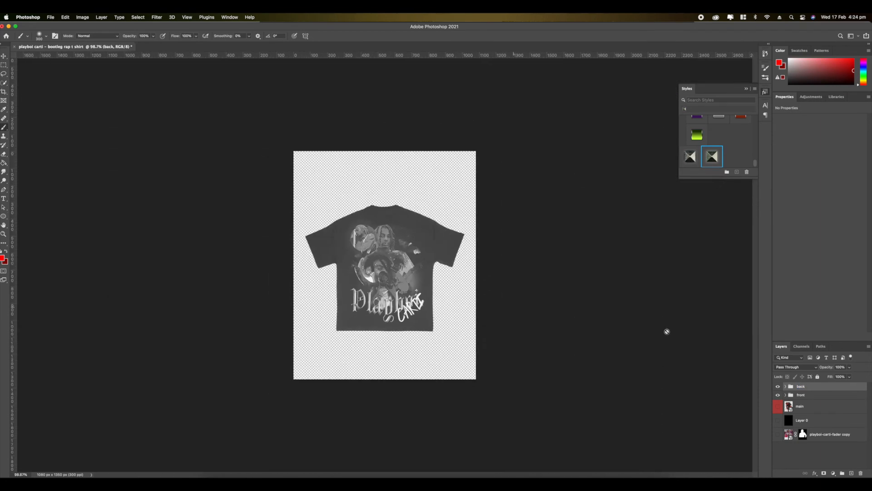
pyautogui.click(806, 398)
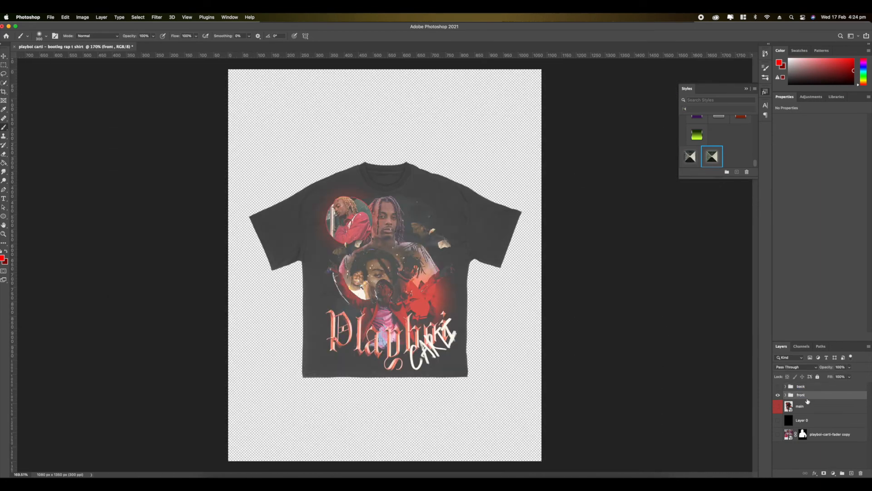
pyautogui.hotkey('ctrl', 't')
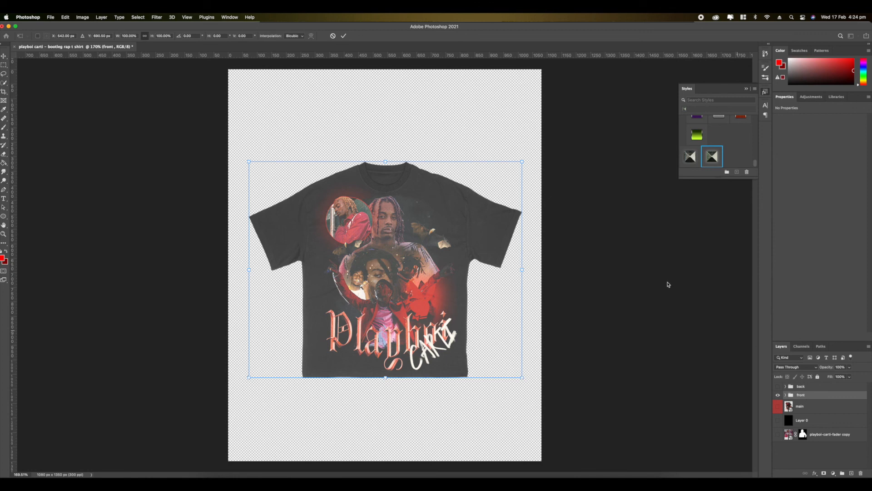
pyautogui.moveTo(522, 162); pyautogui.dragTo(586, 112)
pyautogui.moveTo(472, 190); pyautogui.dragTo(448, 159)
pyautogui.moveTo(561, 82); pyautogui.dragTo(528, 106)
pyautogui.moveTo(443, 159); pyautogui.dragTo(450, 132)
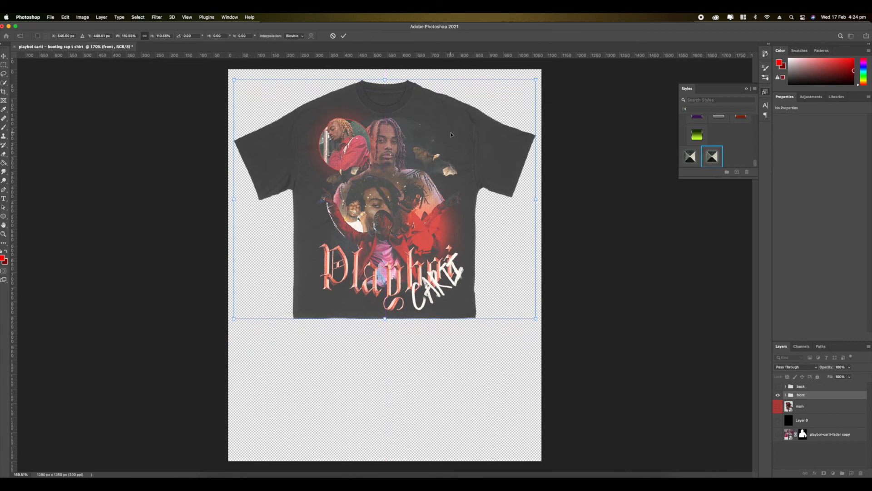
pyautogui.press('Return')
# - Show the back group, then shrink it and place it at the canvas's lower left, overlapping the front shirt's hem
pyautogui.click(777, 386)
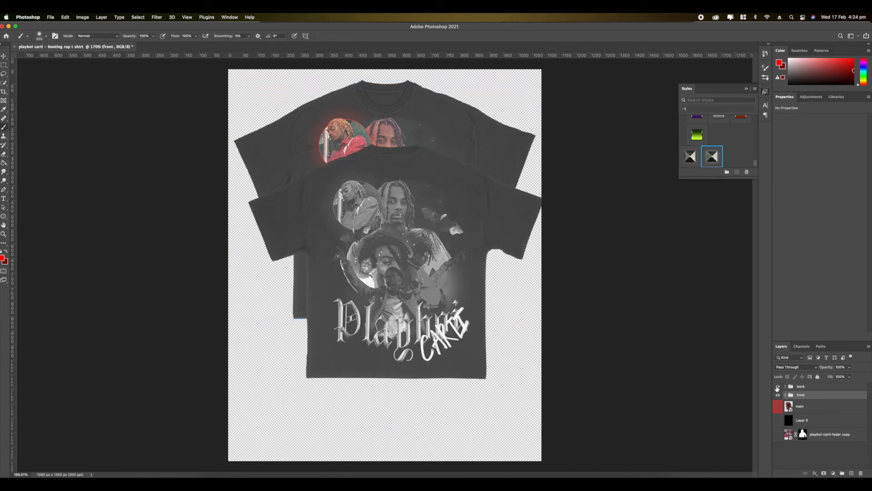
pyautogui.click(813, 390)
pyautogui.press('super+t')
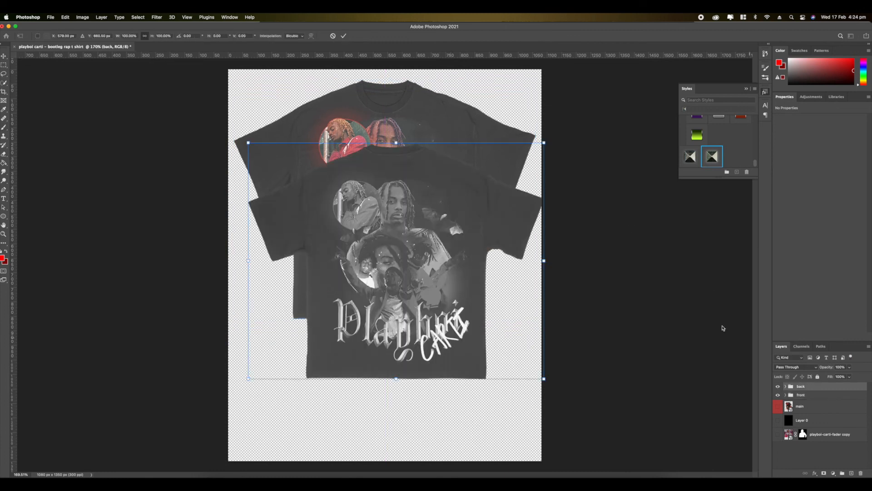
pyautogui.moveTo(443, 322); pyautogui.dragTo(429, 427)
pyautogui.moveTo(529, 249); pyautogui.dragTo(440, 320)
pyautogui.moveTo(374, 377); pyautogui.dragTo(376, 334)
pyautogui.press('Return')
pyautogui.press('b')
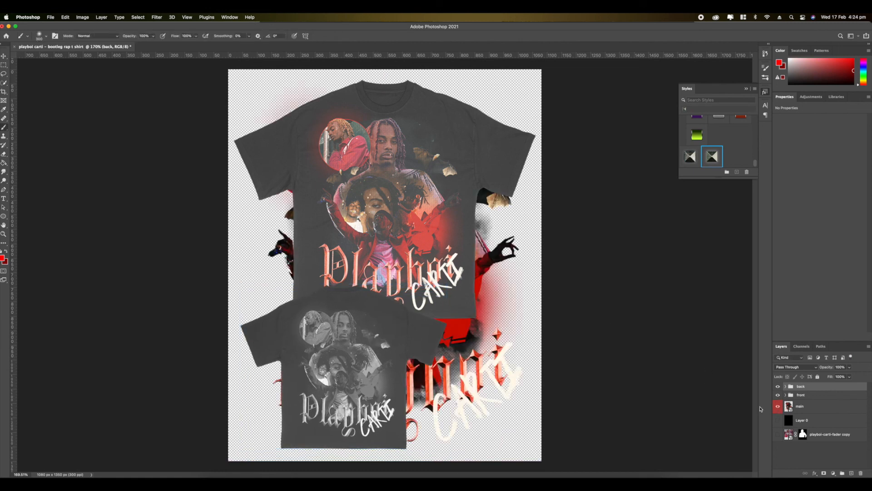
# - Show the main artwork and the black Layer 0 behind both shirts, then inspect the composition up close and as a whole
pyautogui.click(778, 420)
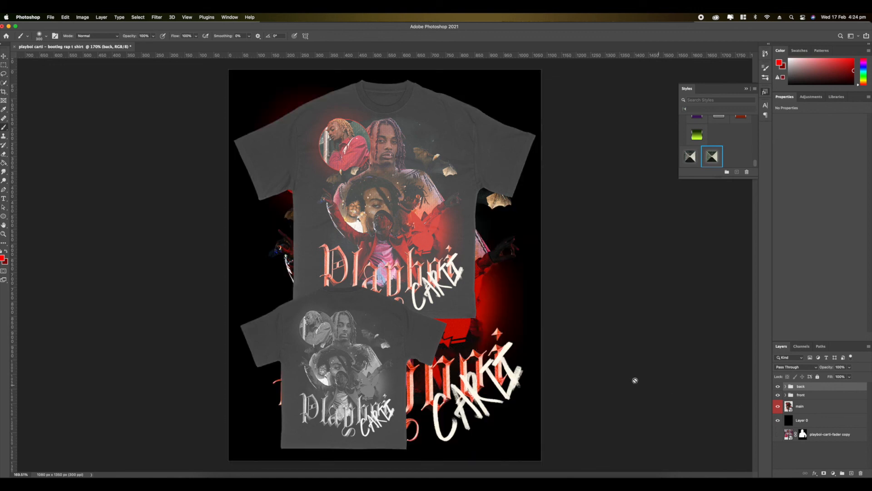
pyautogui.scroll(3, 410, 289)
pyautogui.scroll(-3, 410, 289)
pyautogui.scroll(-2, 410, 289)
pyautogui.scroll(3, 410, 289)
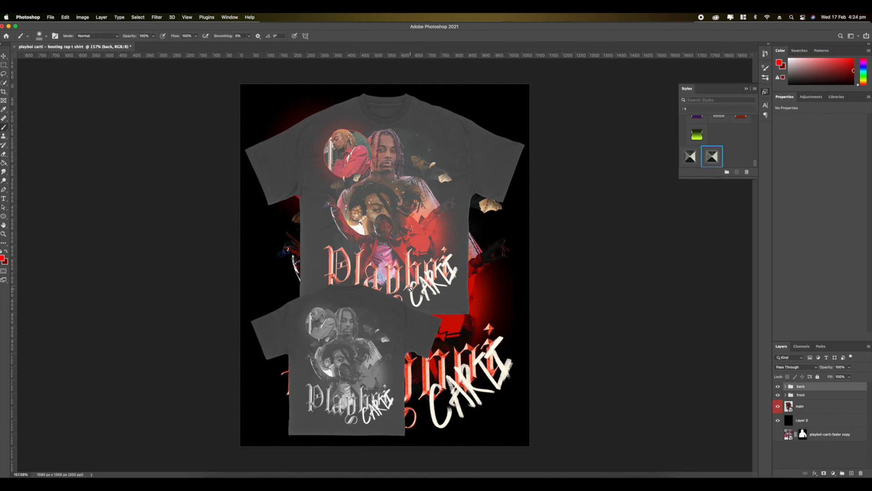
pyautogui.scroll(5, 399, 268)
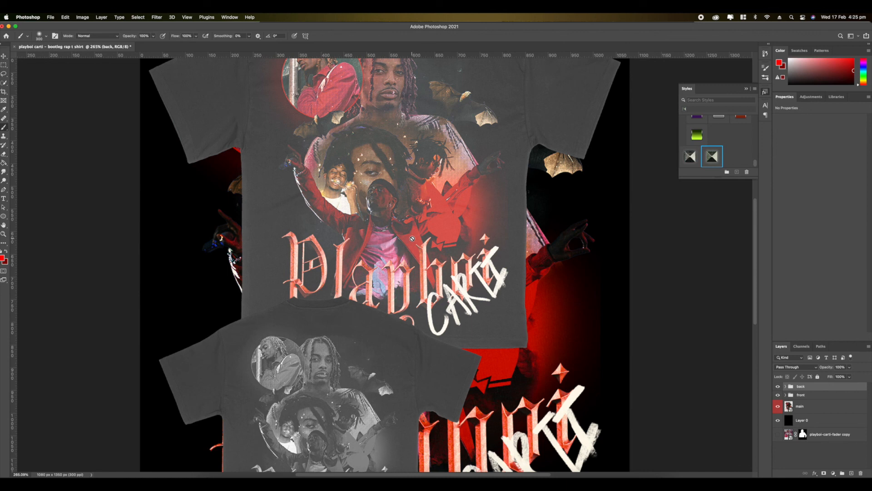
pyautogui.scroll(-5, 427, 247)
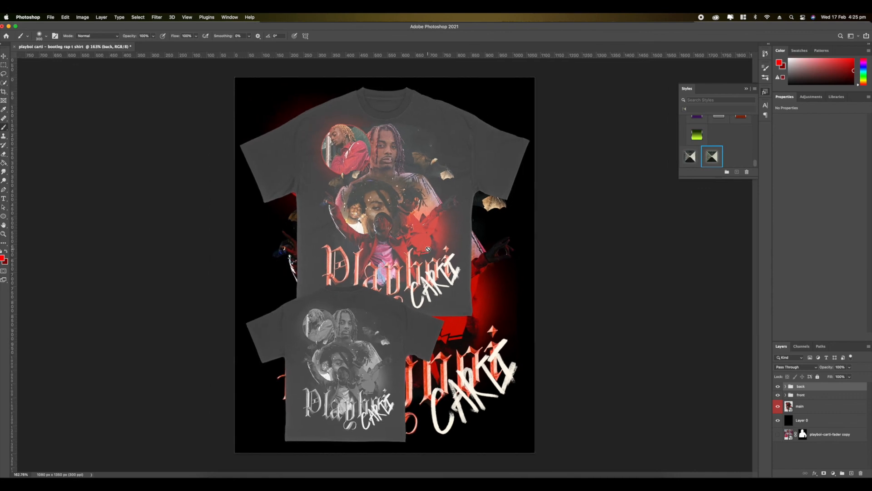